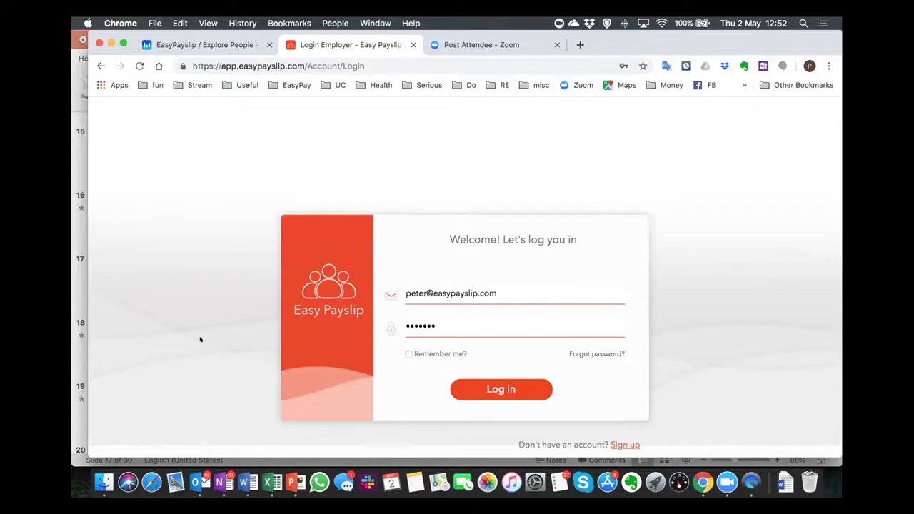
Log in to the Easy Payslip employer account.
left_click(498, 389)
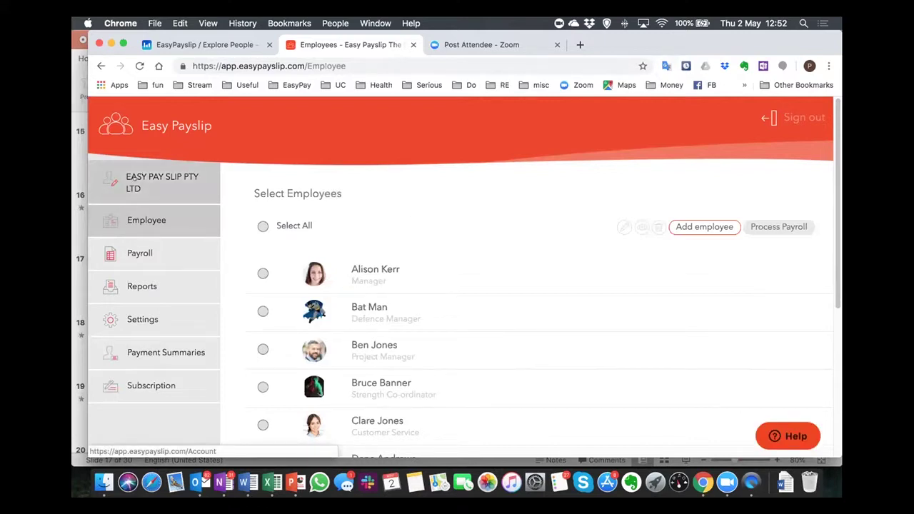
Open the EASY PAY SLIP PTY LTD account page with its business, contact and address details.
left_click(132, 180)
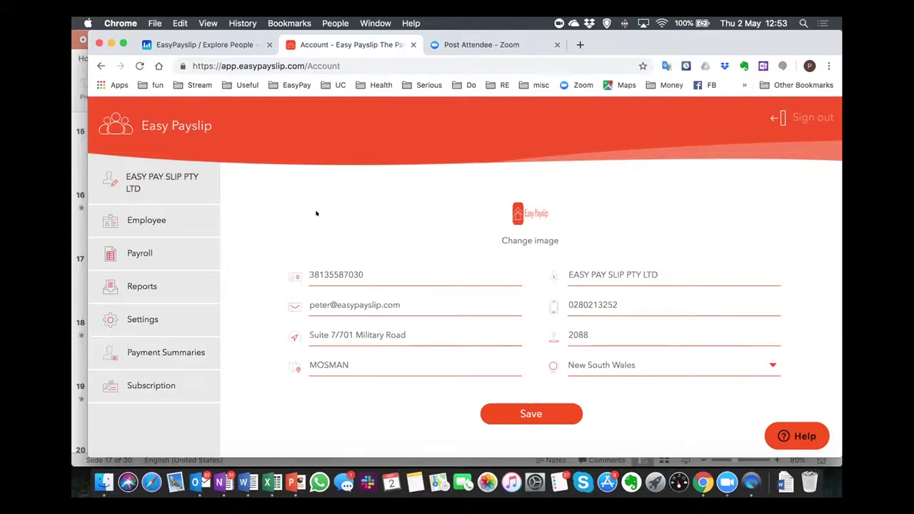
Return to the employee list, select the manager at the top and open her details for editing.
left_click(150, 212)
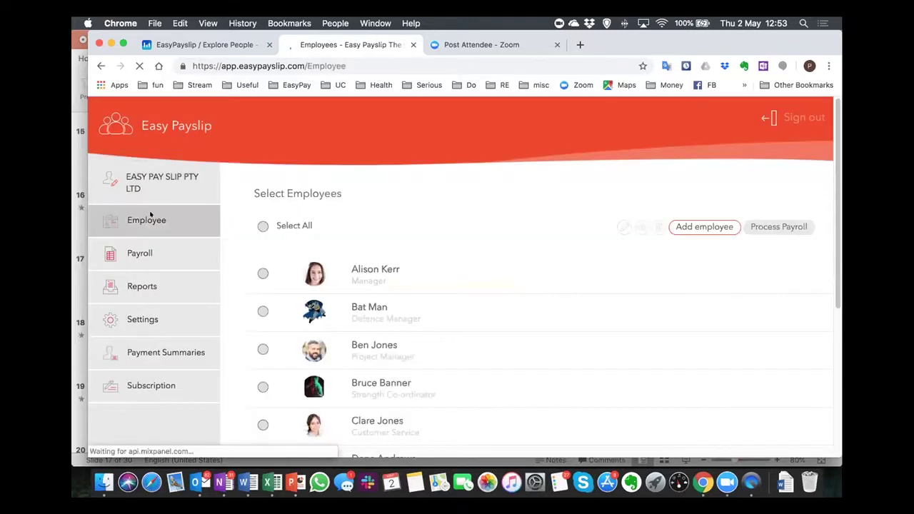
scroll(496, 367, "down", 3)
scroll(496, 368, "up", 2)
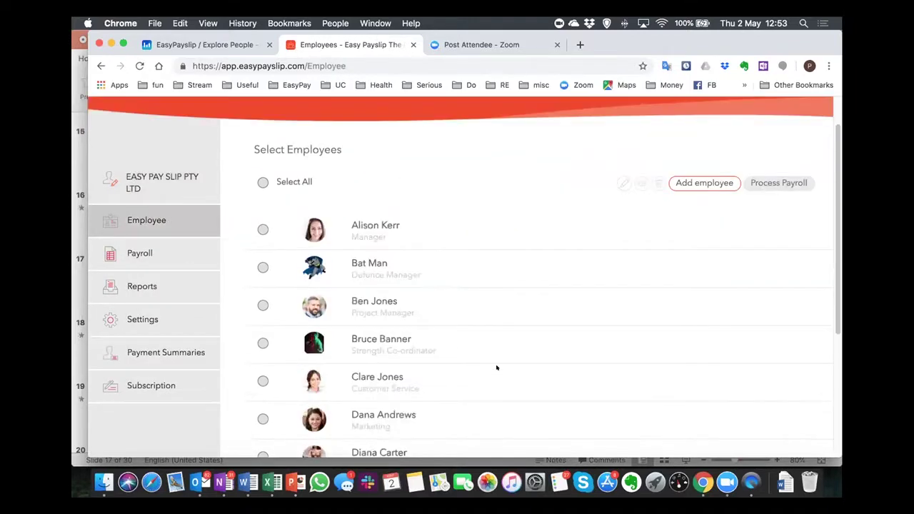
scroll(496, 368, "up", 2)
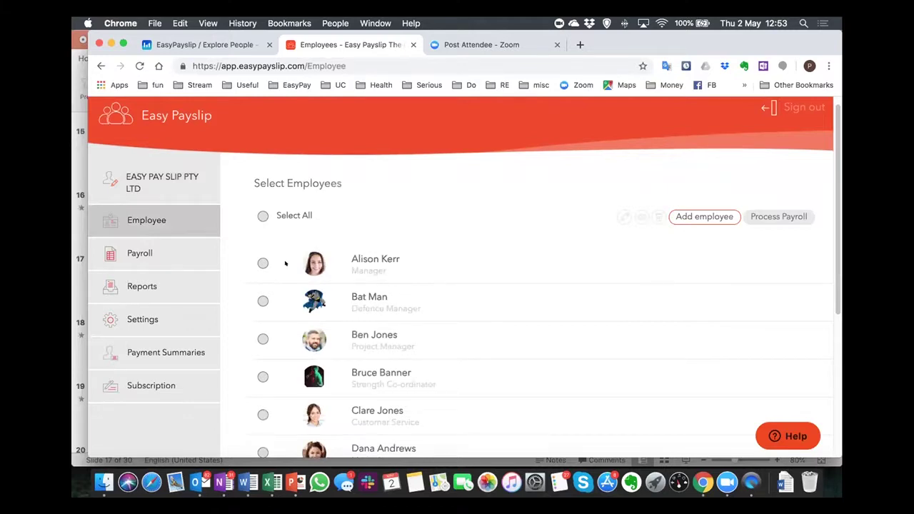
left_click(254, 262)
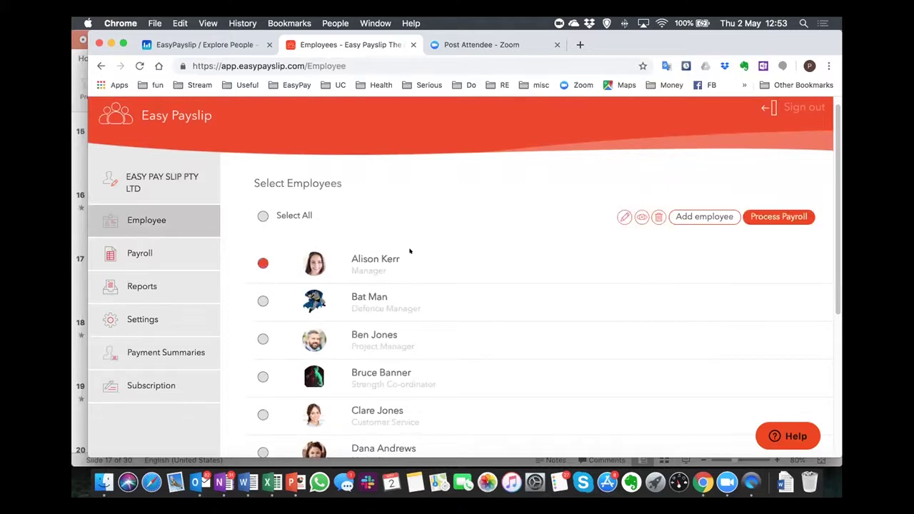
left_click(621, 216)
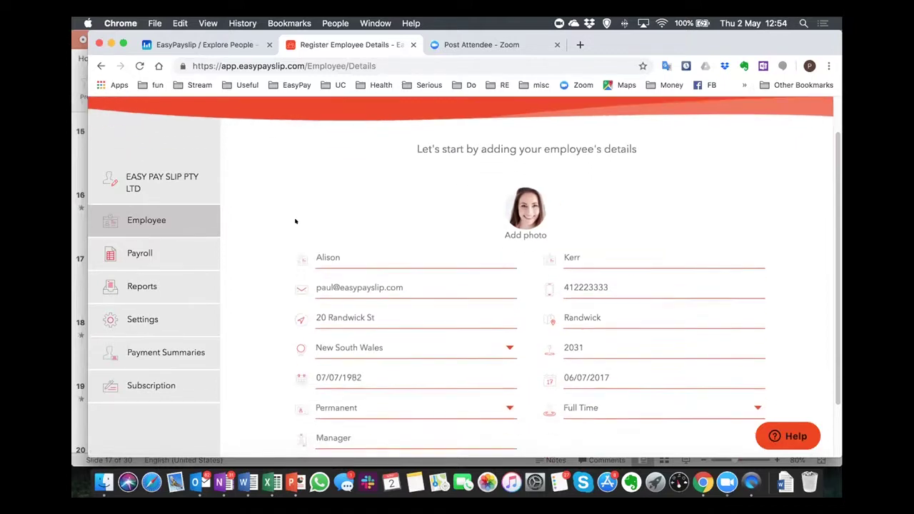
Review the manager's contact, address, dates and Permanent, Full Time employment details.
scroll(295, 221, "down", 2)
scroll(274, 283, "down", 1)
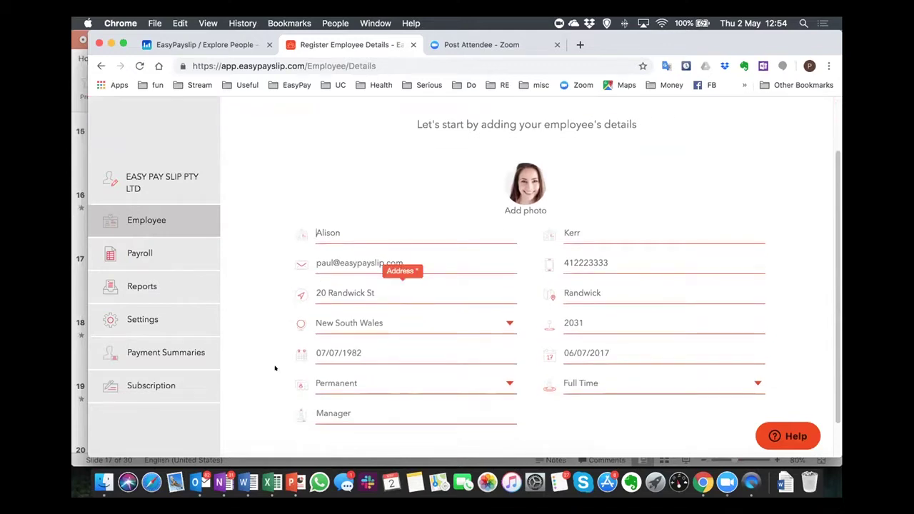
mouse_move(307, 379)
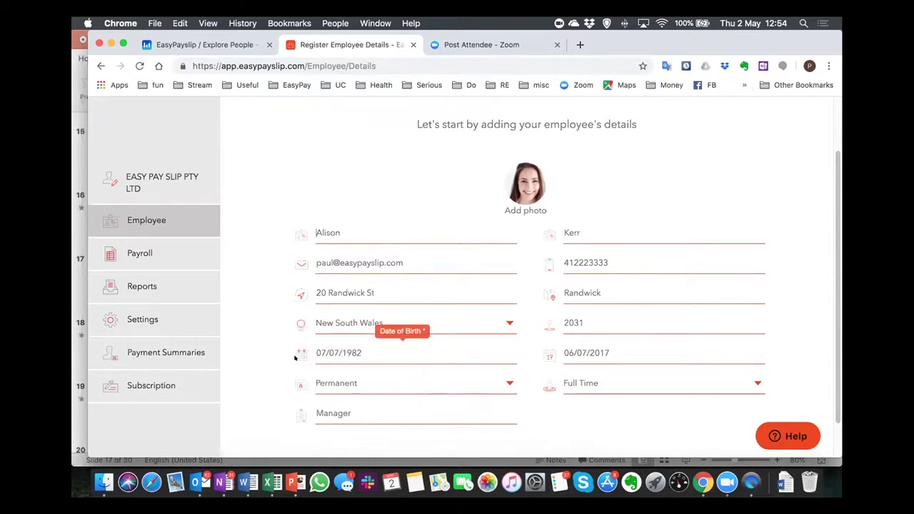
mouse_move(545, 355)
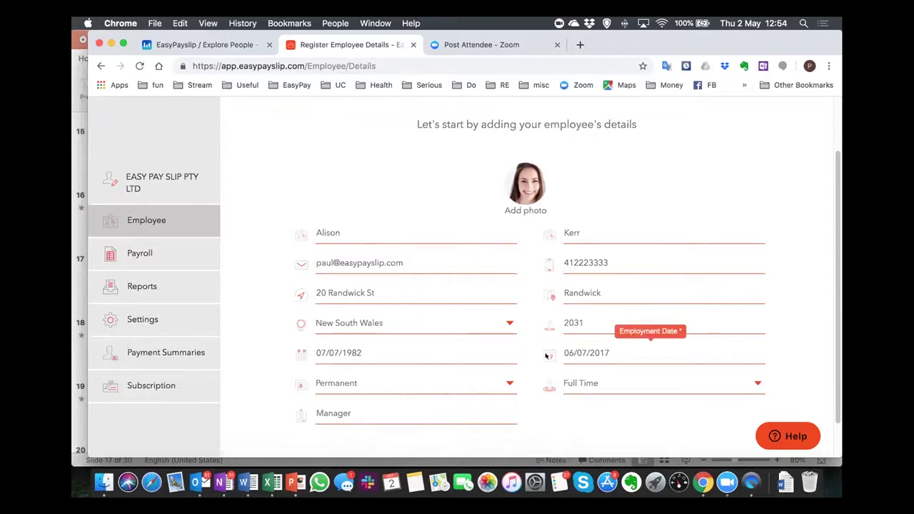
mouse_move(546, 379)
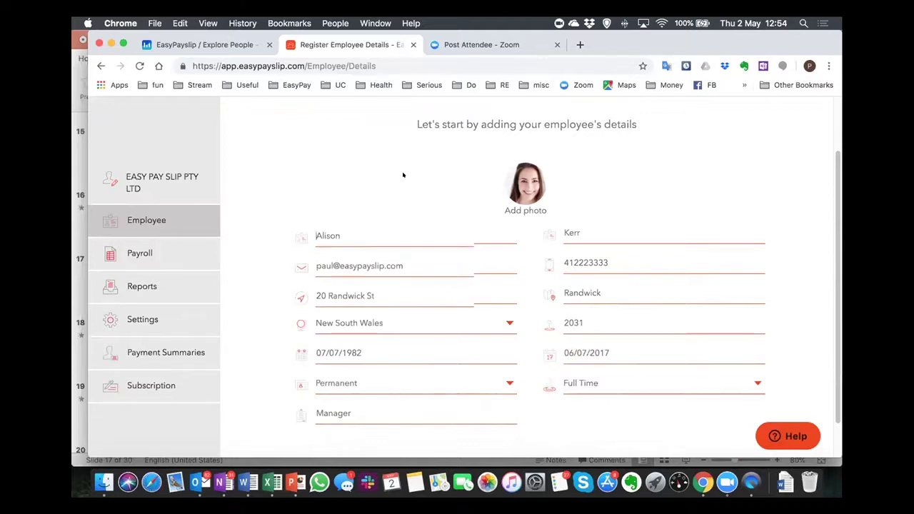
scroll(402, 175, "up", 3)
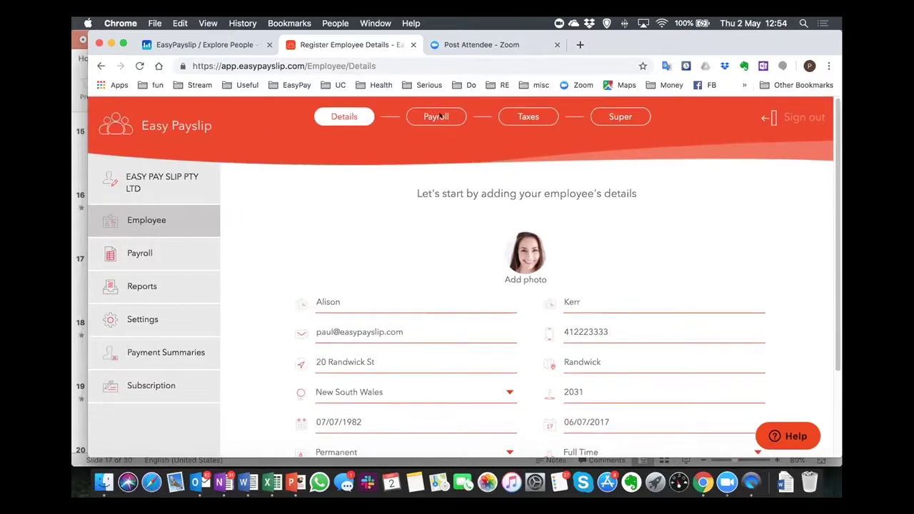
Review the employee's Payroll step, then her Entitlements, with all five leave types at 0 balance.
left_click(437, 117)
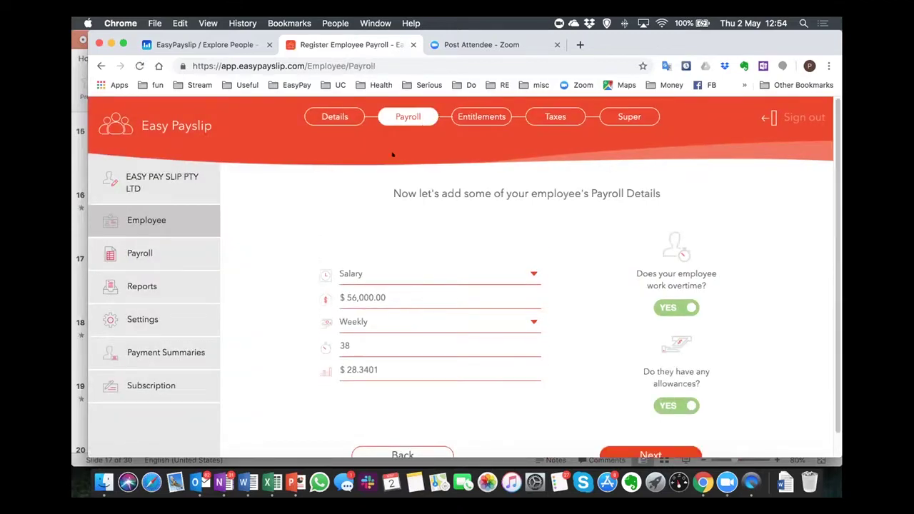
scroll(300, 257, "down", 1)
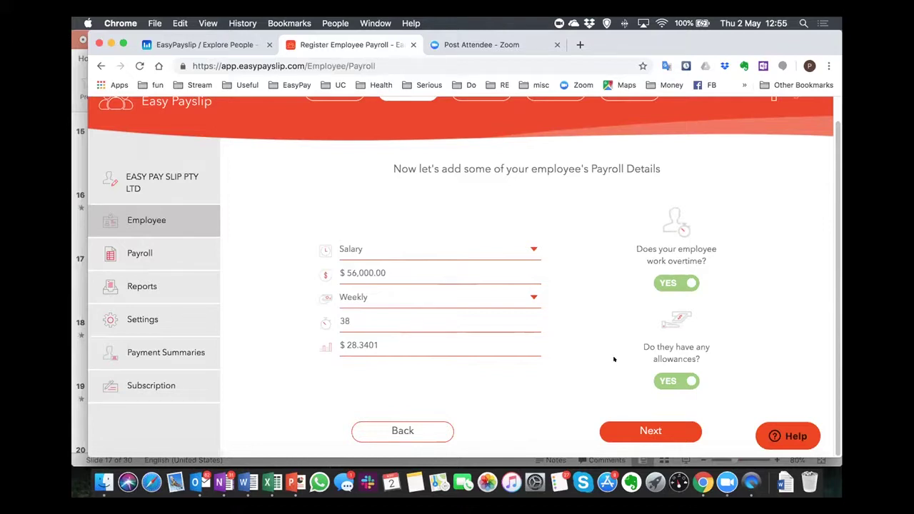
scroll(614, 359, "up", 1)
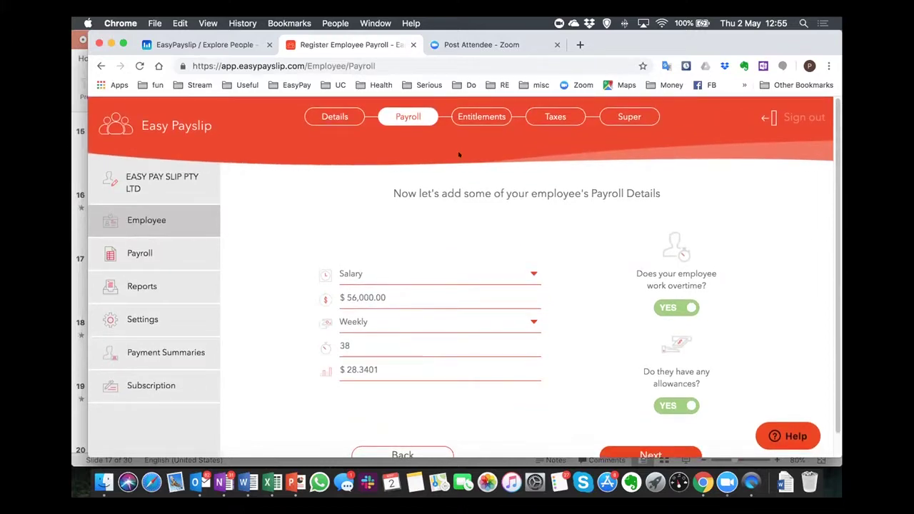
left_click(482, 117)
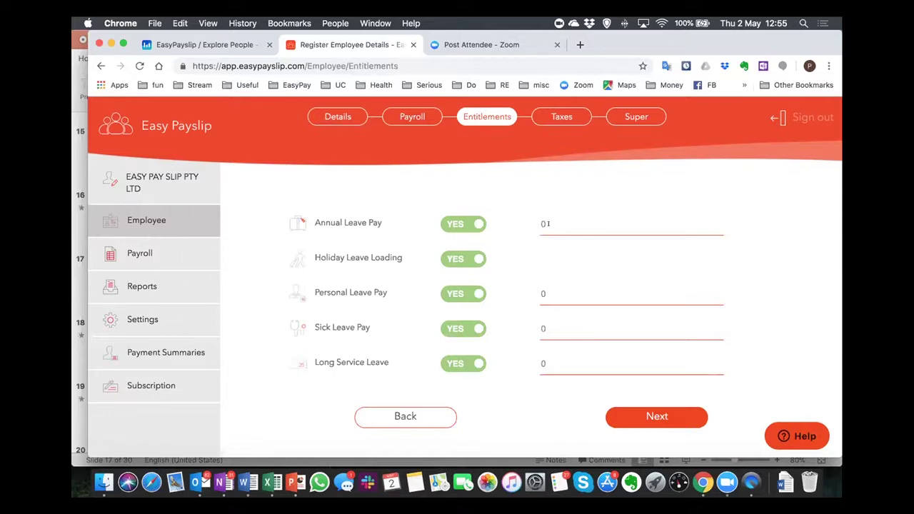
Check the employee's Taxes and Super details, then open the account Settings page.
left_click(572, 118)
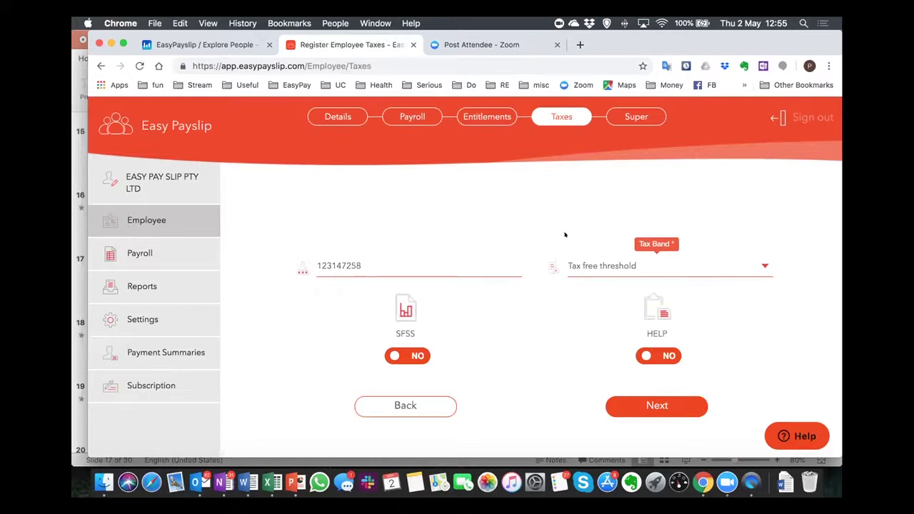
left_click(644, 117)
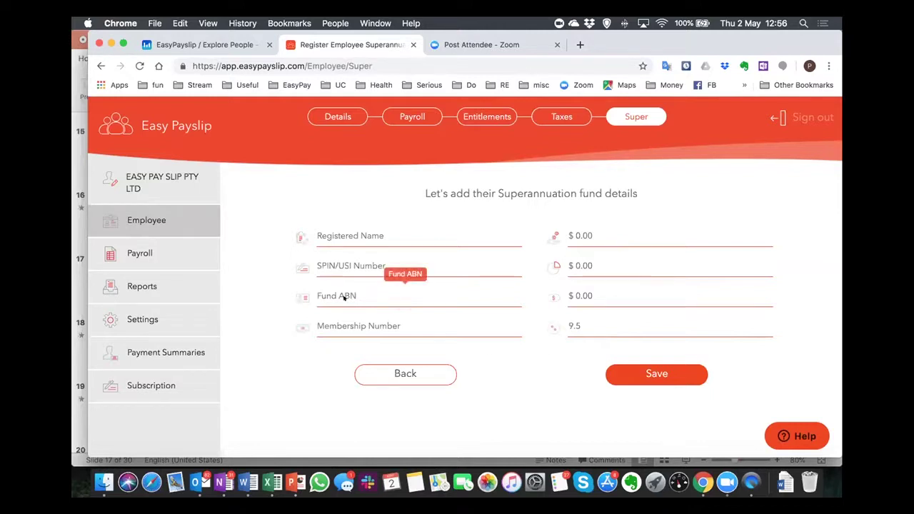
left_click(142, 319)
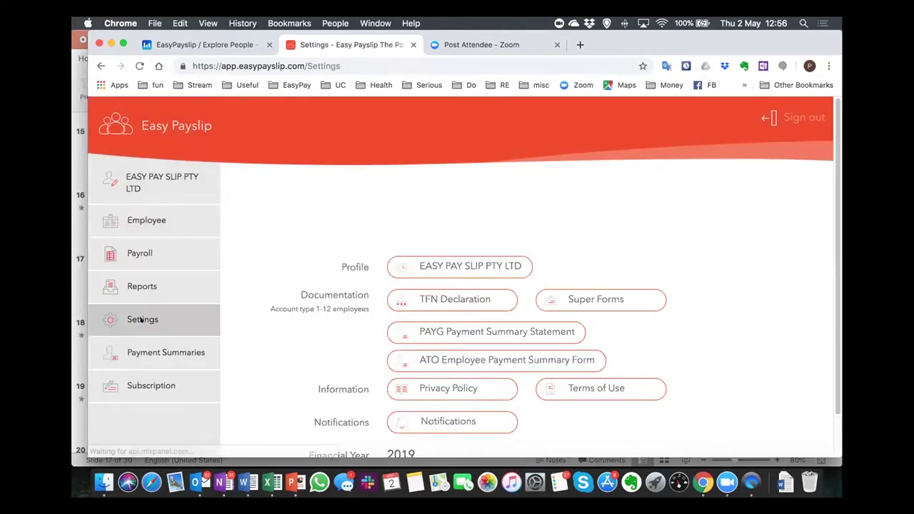
scroll(246, 327, "down", 2)
scroll(247, 327, "down", 1)
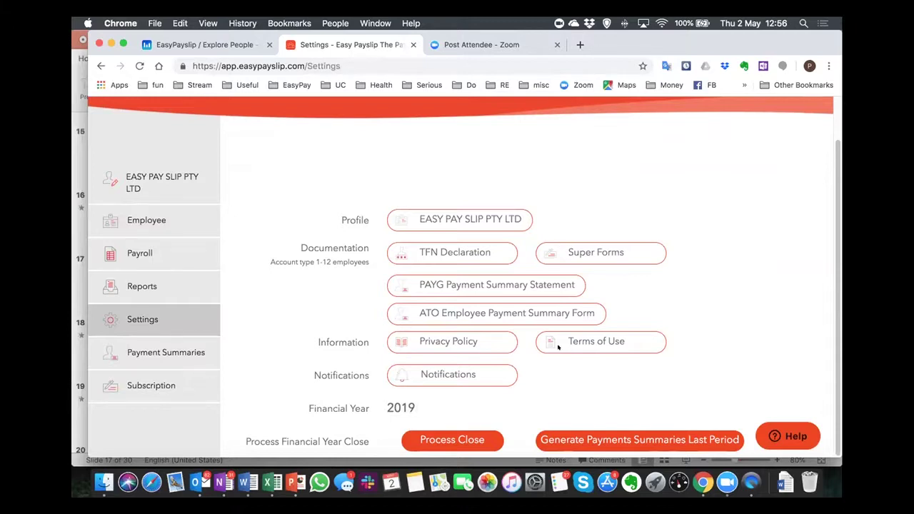
Send payslips to the employee, not the employer, add a recipient email, save, and return to Employees.
left_click(443, 374)
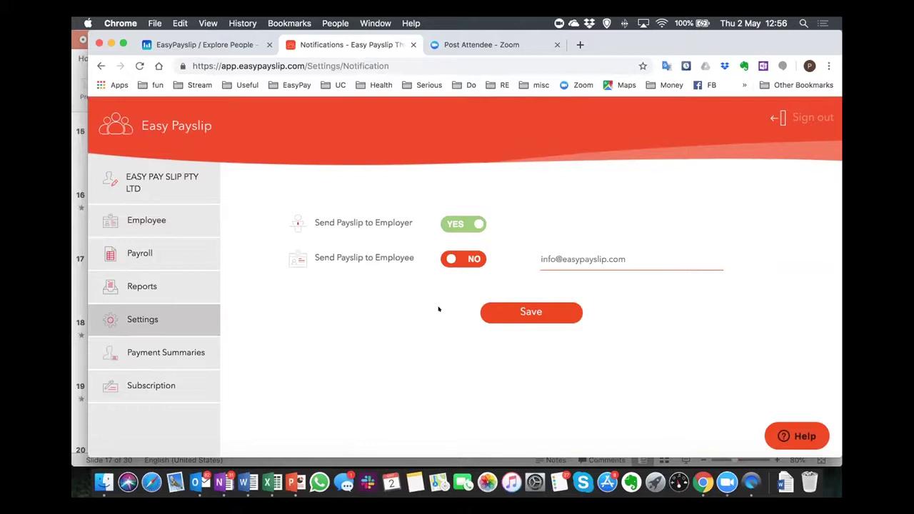
left_click(450, 255)
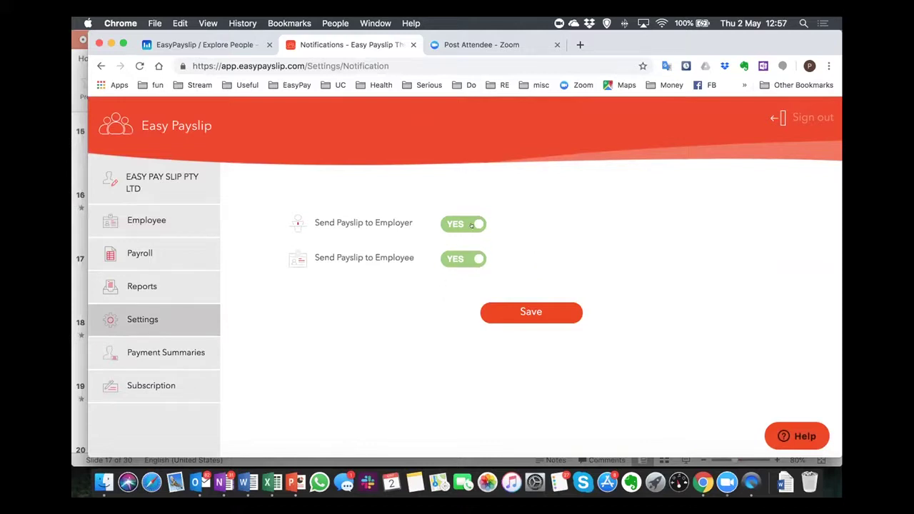
left_click(471, 225)
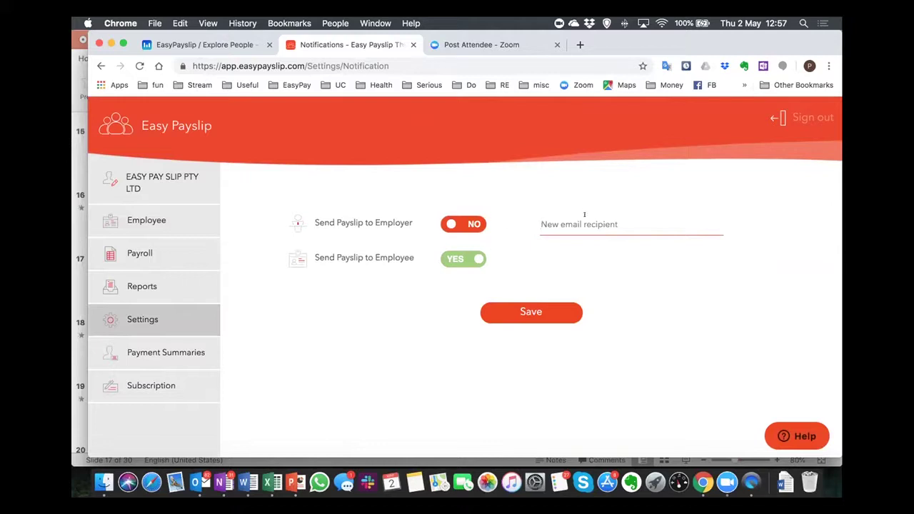
left_click(546, 311)
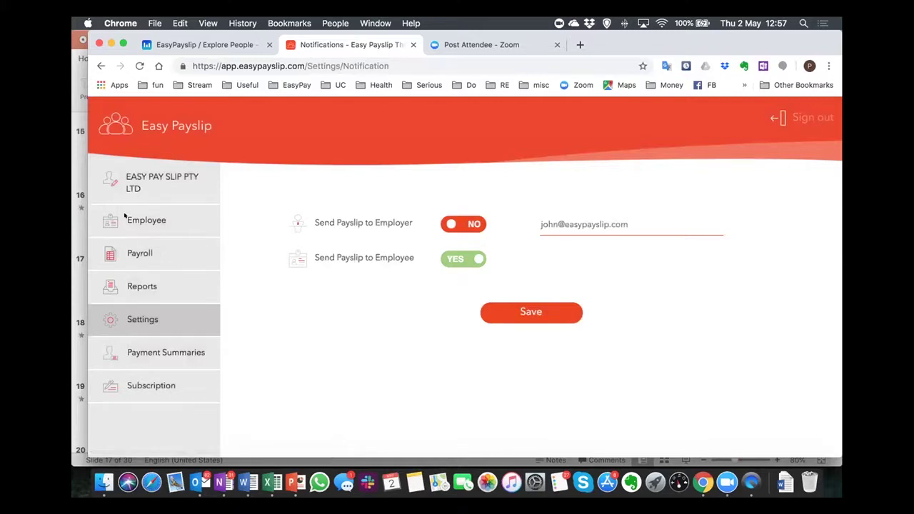
left_click(141, 211)
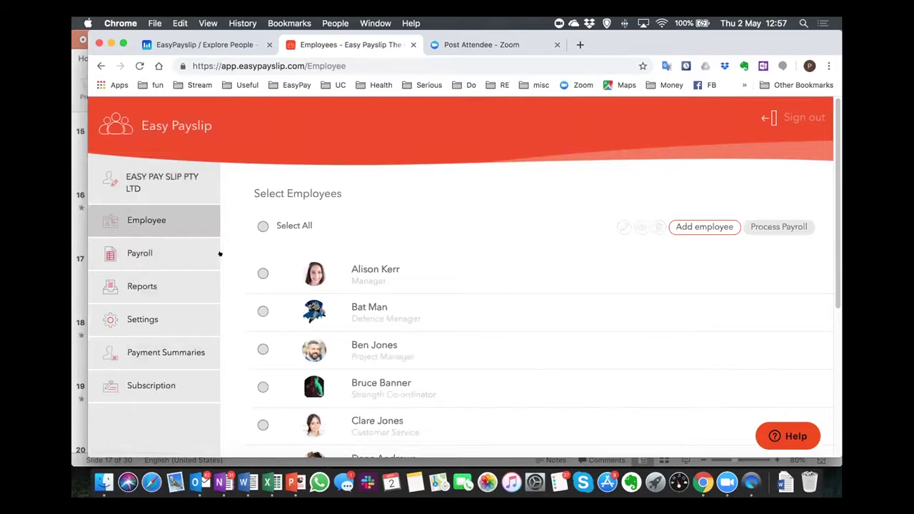
Start a payroll run for the manager with the period starting 21/04/2019.
left_click(181, 253)
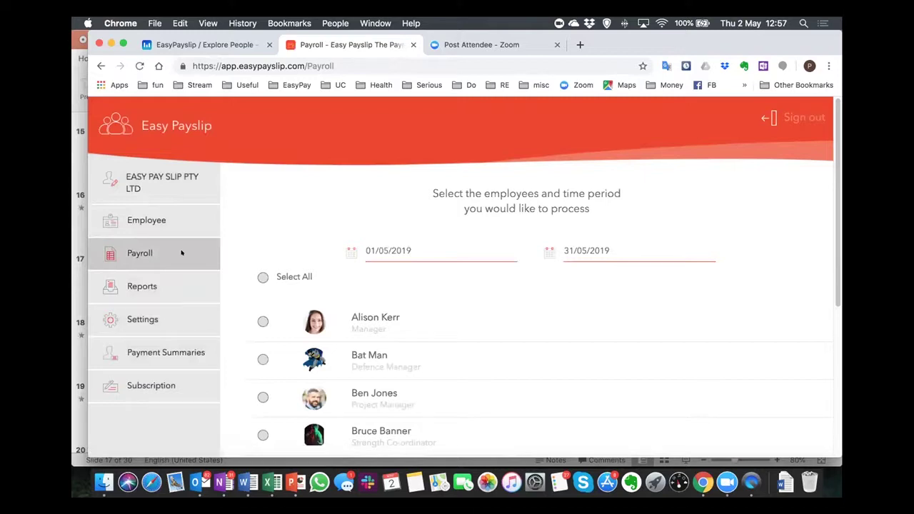
scroll(439, 299, "down", 5)
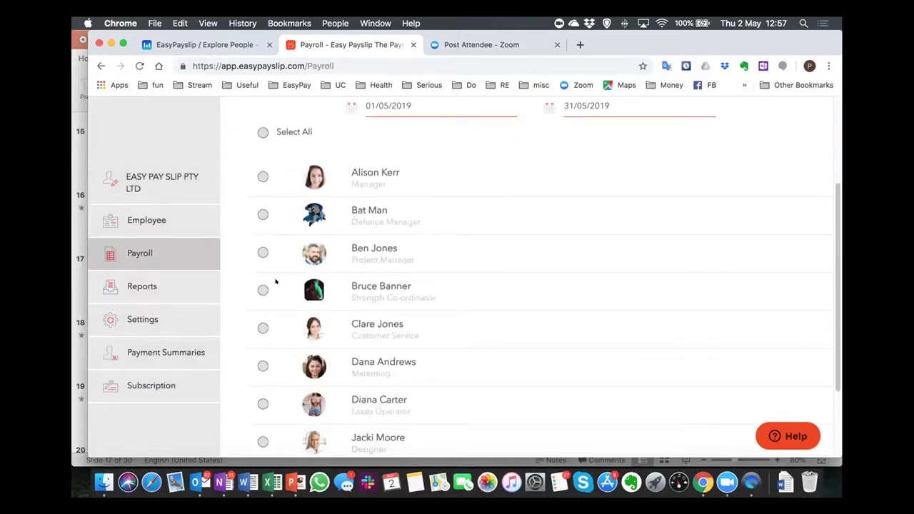
left_click(262, 177)
scroll(539, 222, "up", 3)
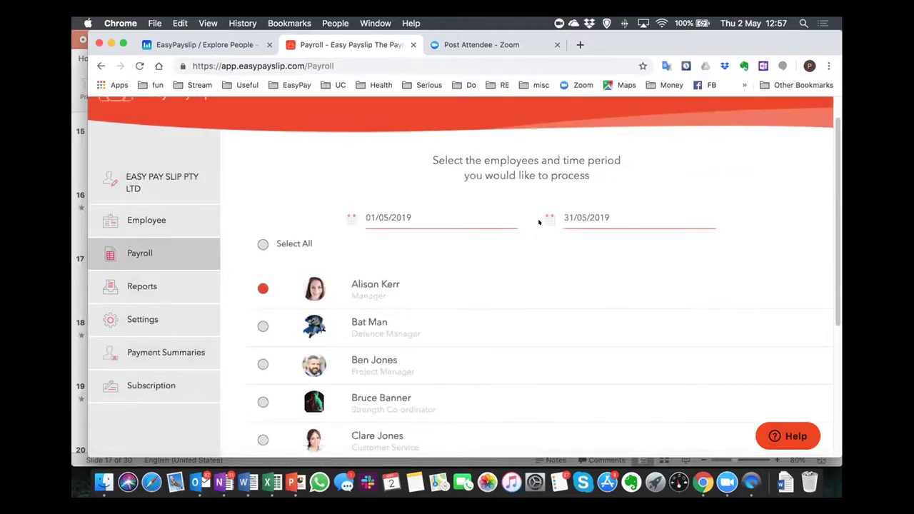
left_click(392, 212)
left_click(455, 293)
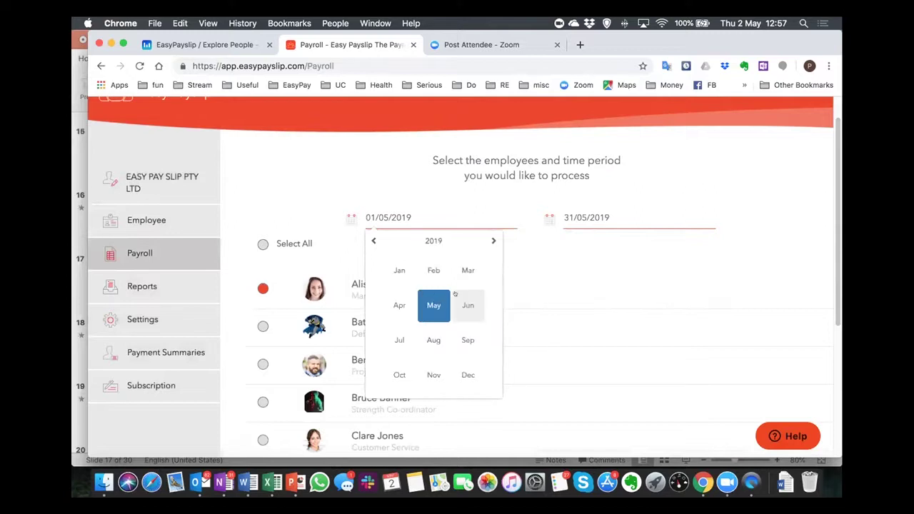
left_click(435, 298)
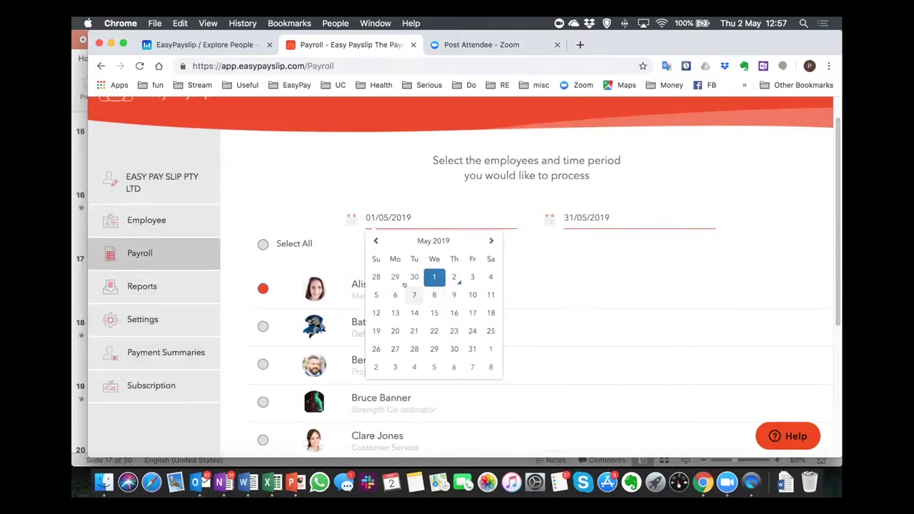
left_click(371, 242)
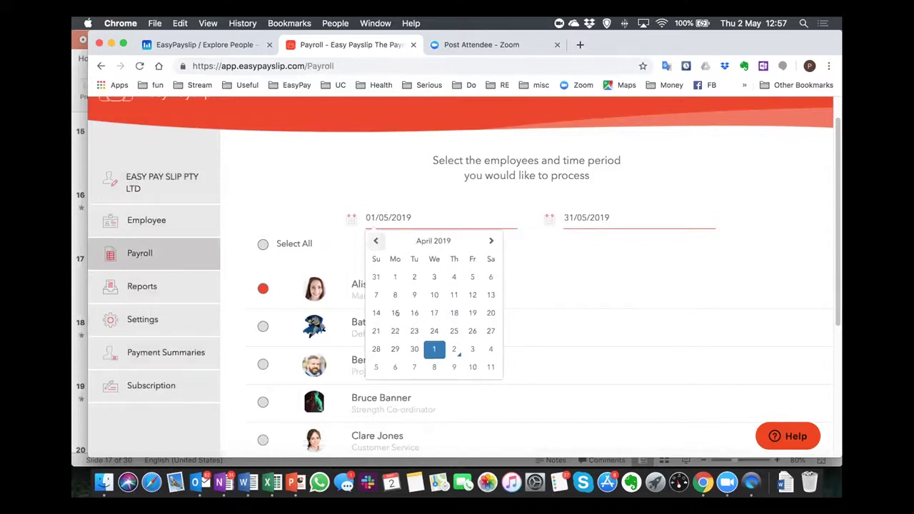
left_click(371, 330)
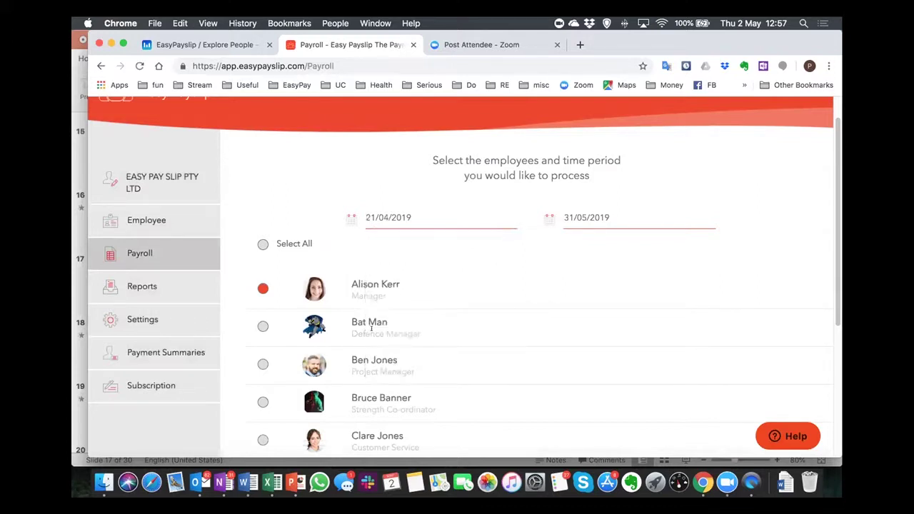
Set the period end to 27/04/2019 and begin processing the manager's payroll.
left_click(600, 217)
left_click(632, 305)
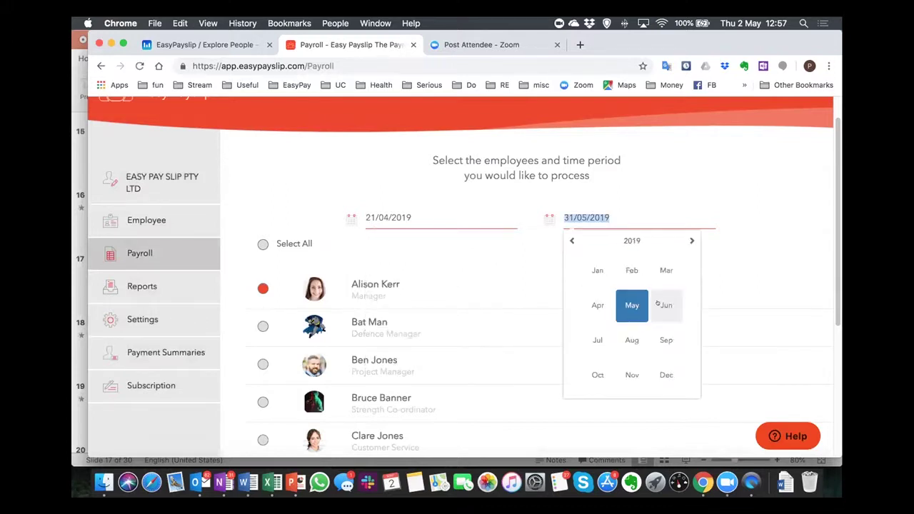
left_click(598, 304)
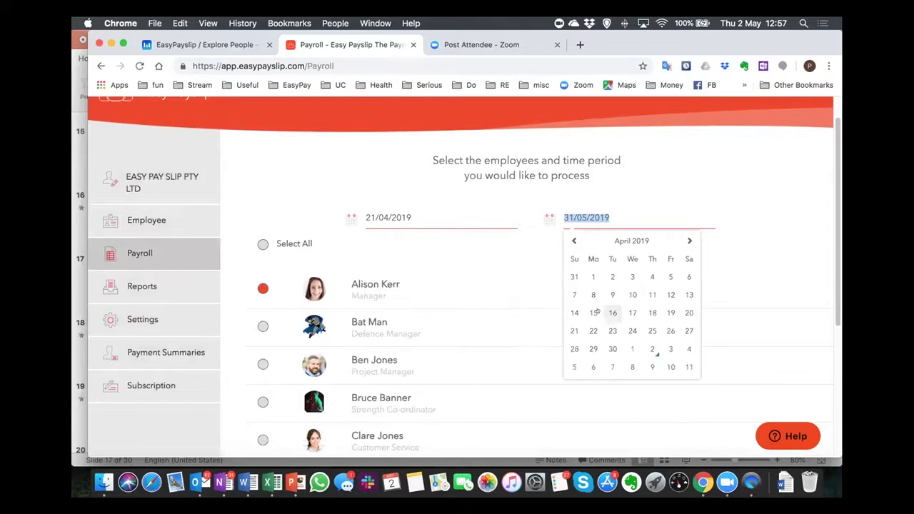
left_click(681, 329)
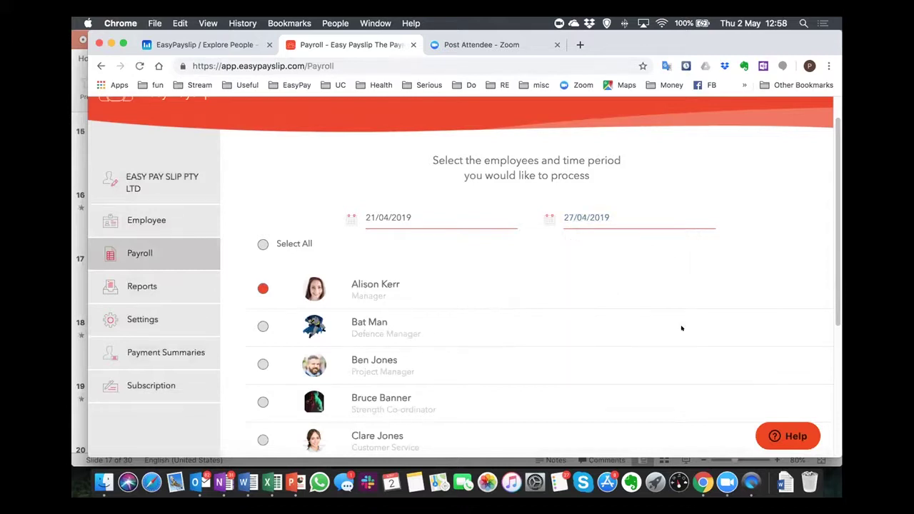
scroll(681, 329, "down", 6)
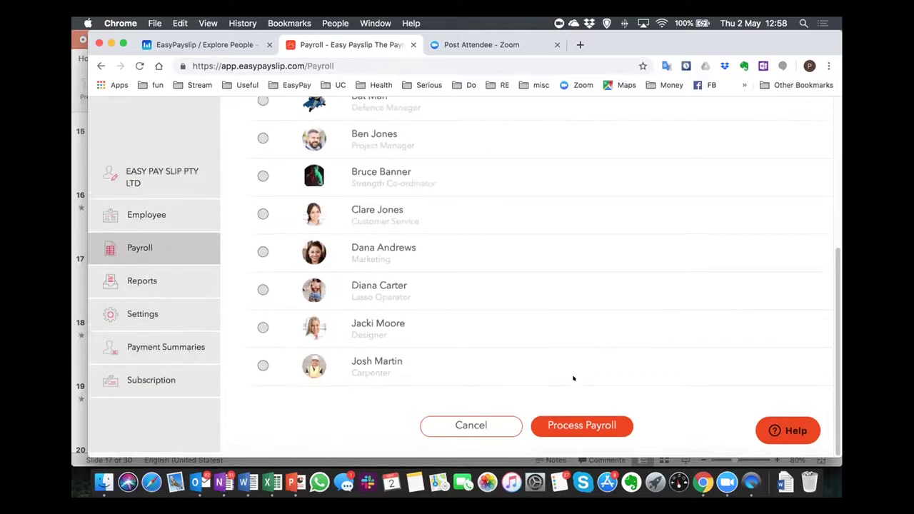
left_click(577, 424)
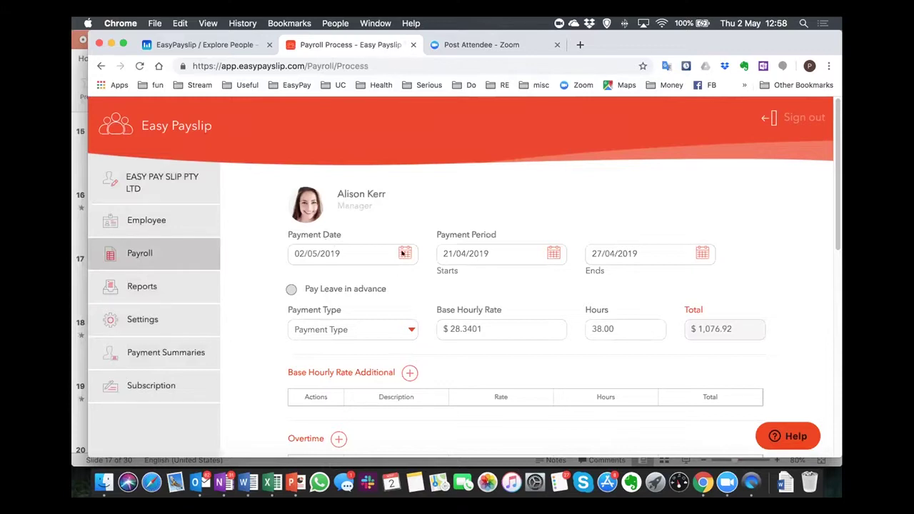
Set the payment date to 28/04/2019.
left_click(394, 251)
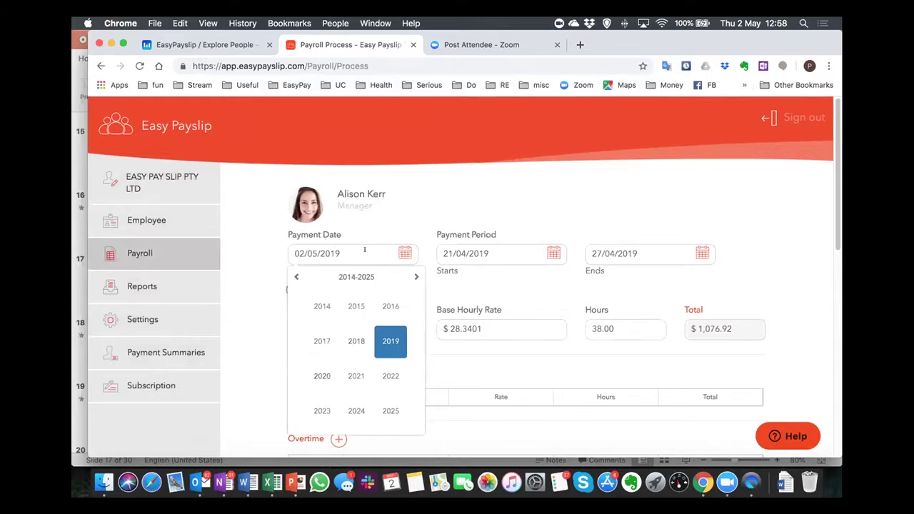
left_click(386, 332)
left_click(356, 342)
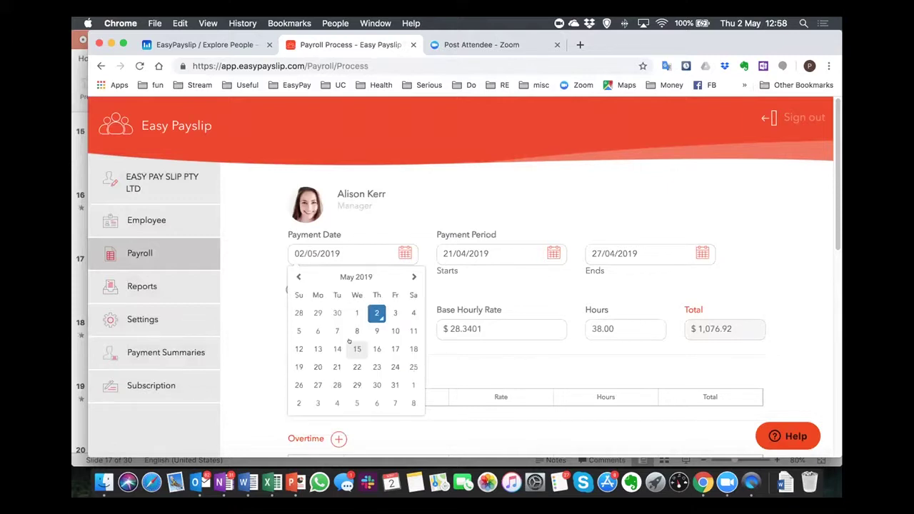
left_click(298, 277)
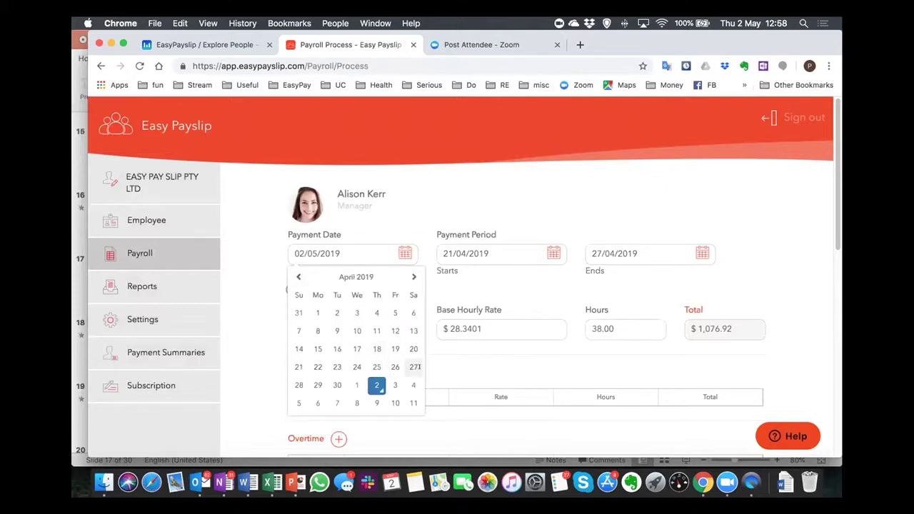
left_click(297, 381)
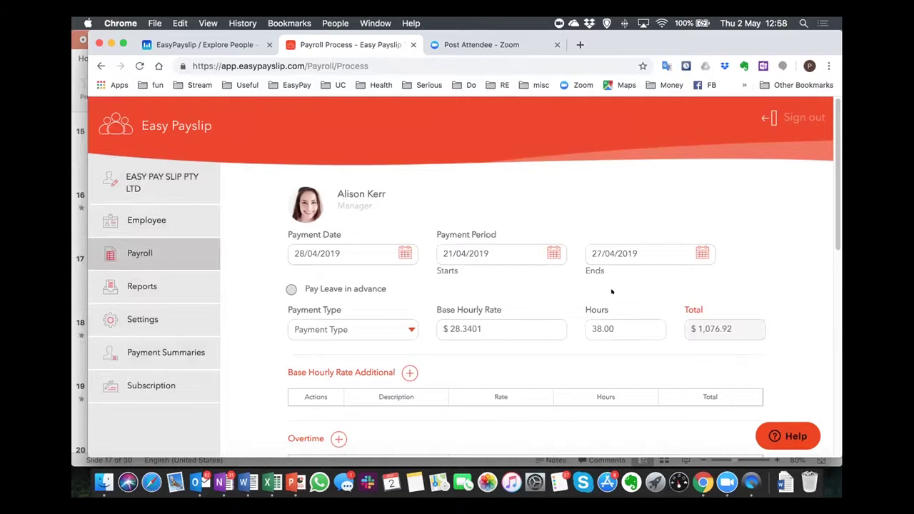
Choose EFT as the payment type and process the payroll, generating a $1,076.92 gross payslip.
scroll(767, 283, "down", 2)
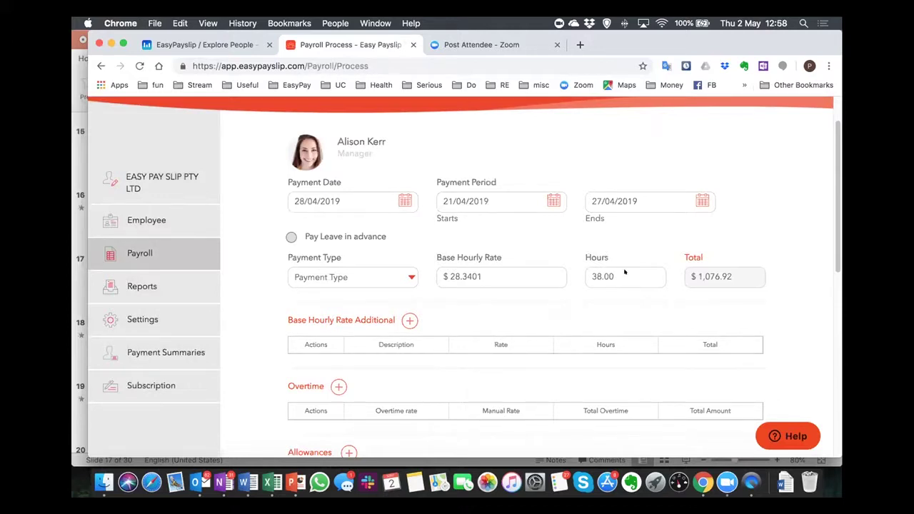
left_click(409, 276)
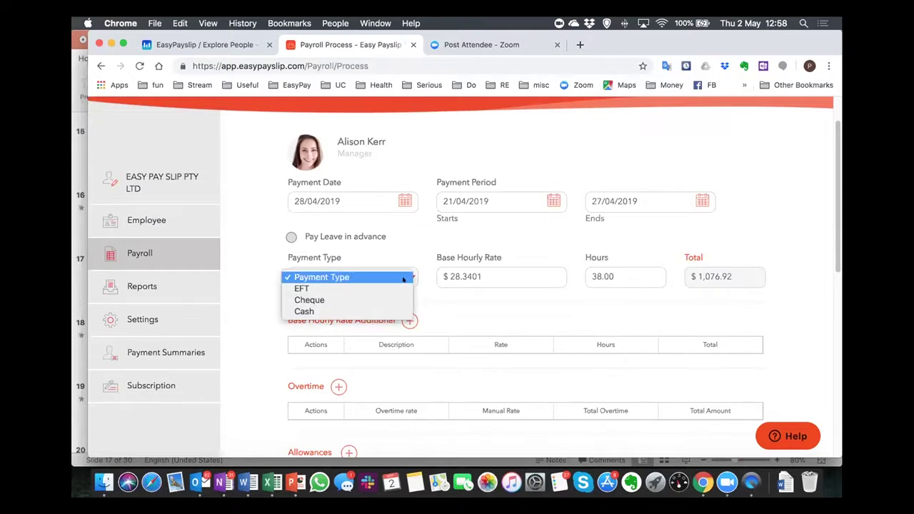
left_click(317, 288)
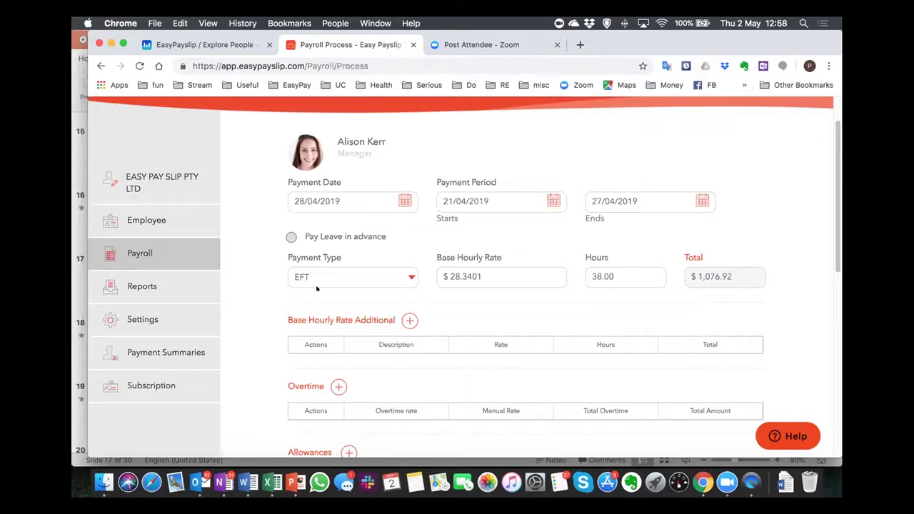
scroll(307, 293, "down", 2)
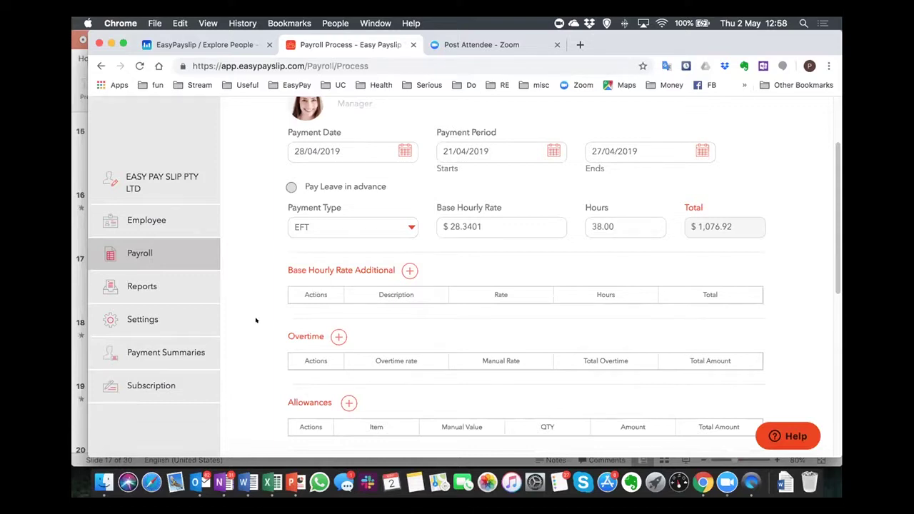
scroll(256, 320, "down", 3)
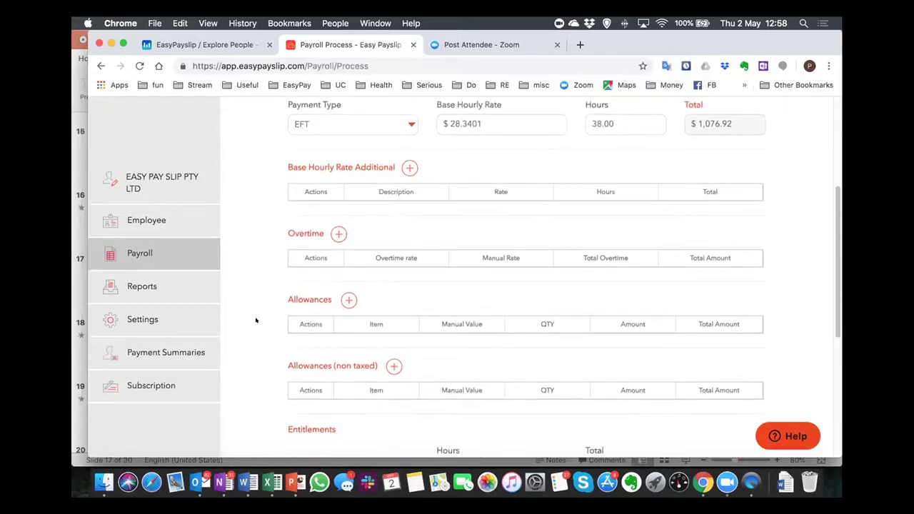
scroll(256, 320, "down", 1)
scroll(255, 320, "down", 7)
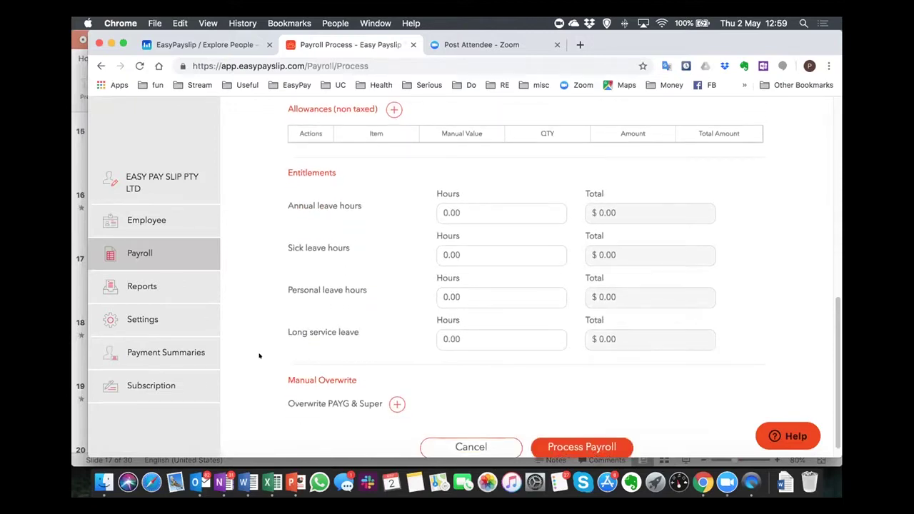
scroll(259, 355, "up", 15)
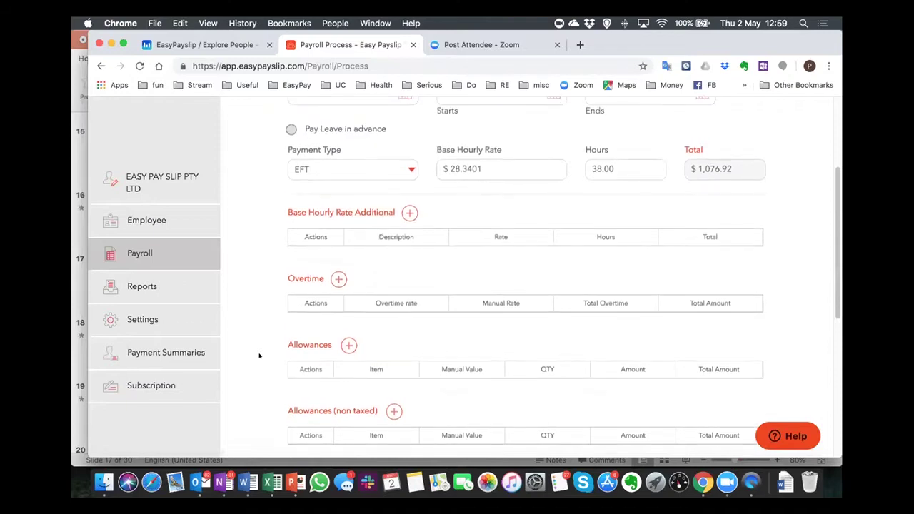
scroll(260, 356, "up", 1)
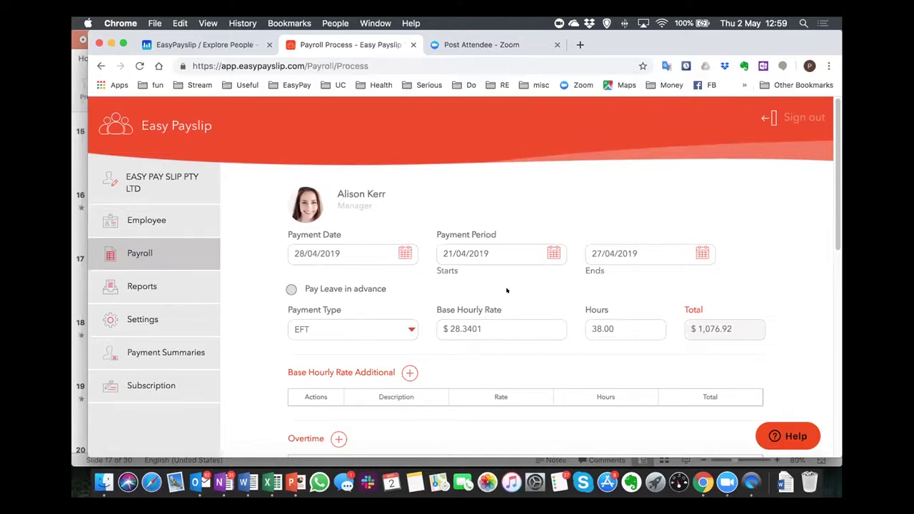
scroll(507, 289, "down", 10)
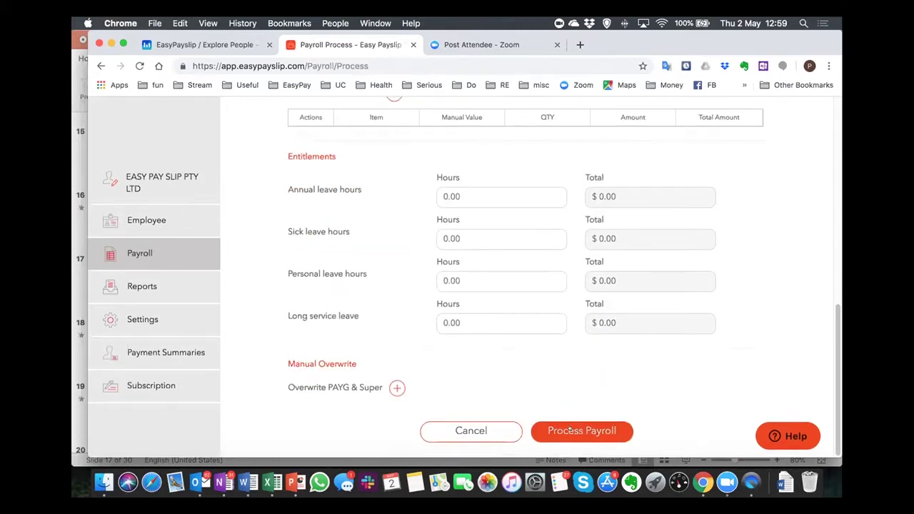
left_click(572, 431)
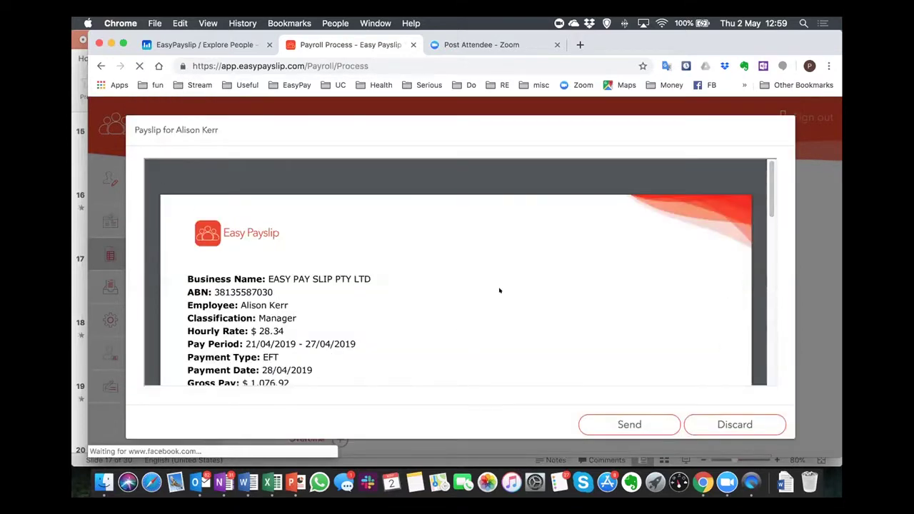
Look over the generated draft payslip, then discard it to clear the payroll.
scroll(766, 224, "down", 2)
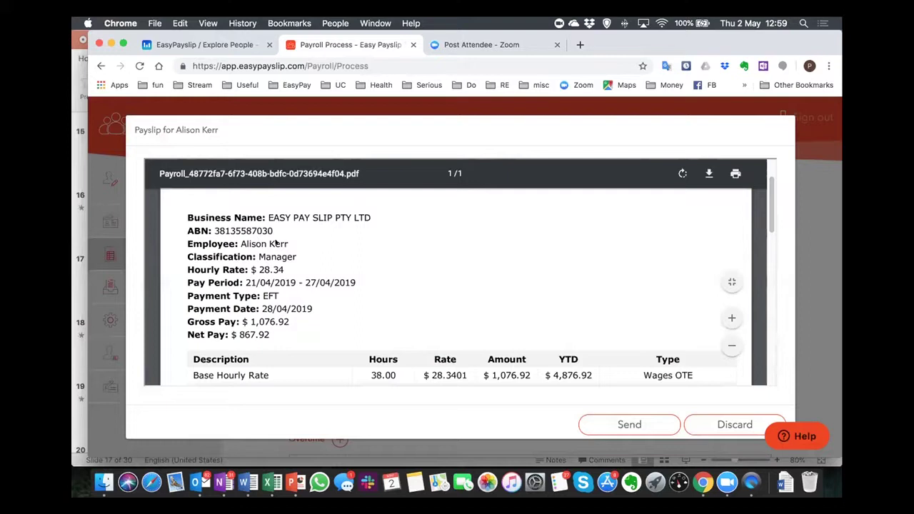
scroll(275, 243, "up", 2)
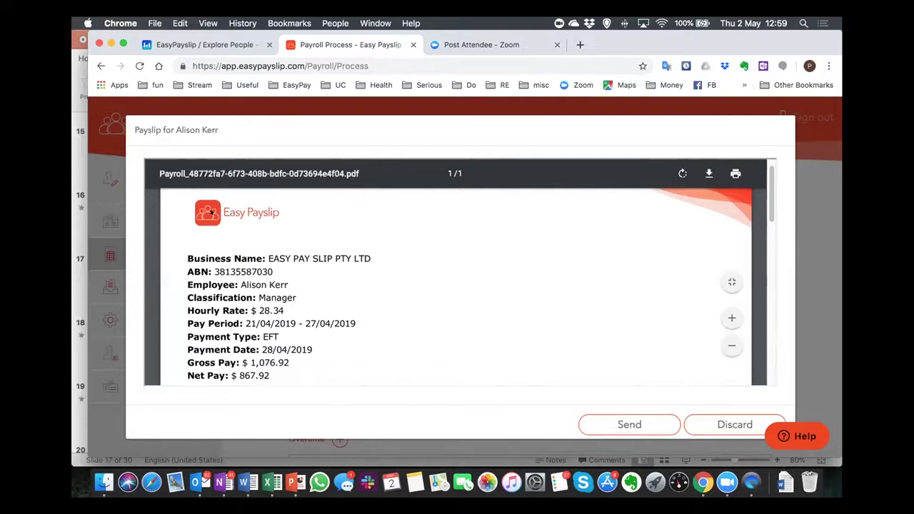
scroll(354, 290, "down", 3)
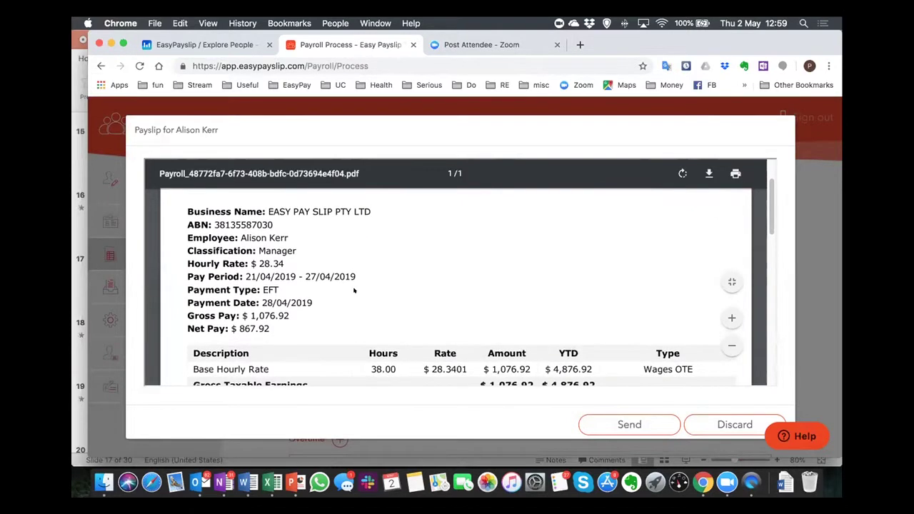
scroll(353, 291, "down", 3)
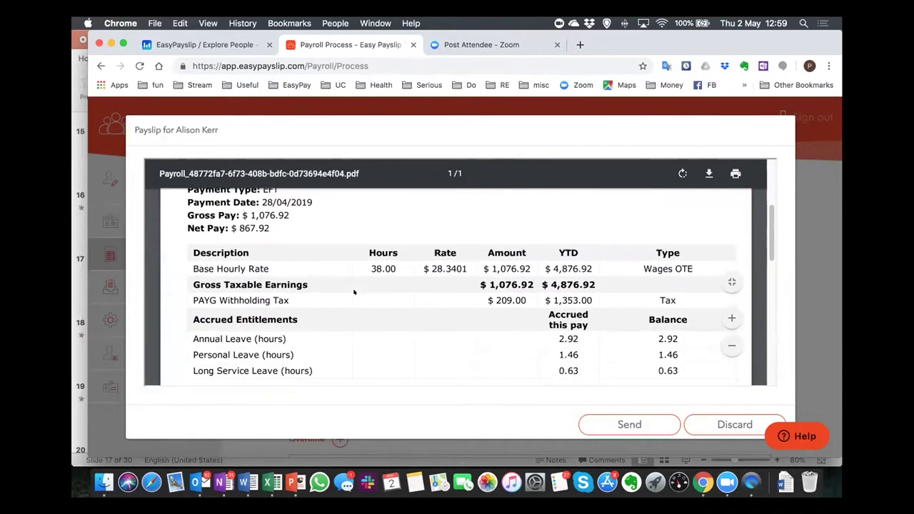
scroll(353, 291, "down", 3)
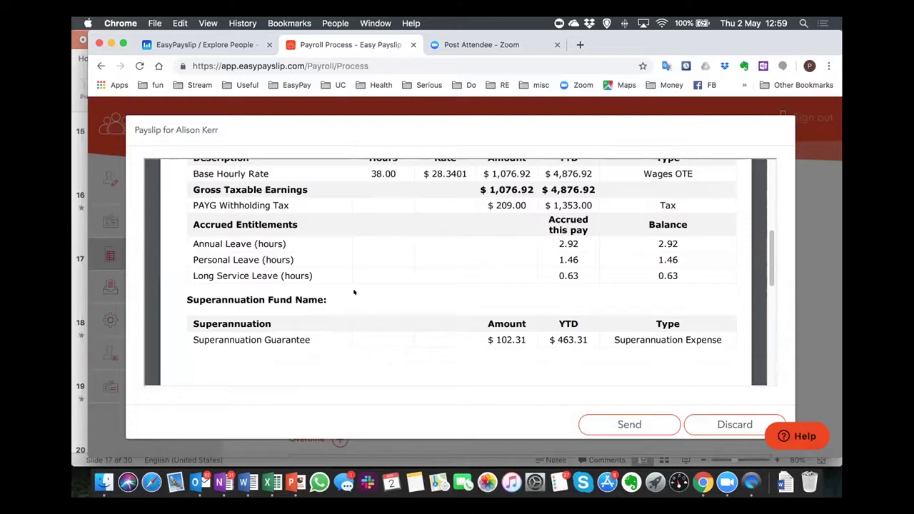
scroll(354, 292, "up", 2)
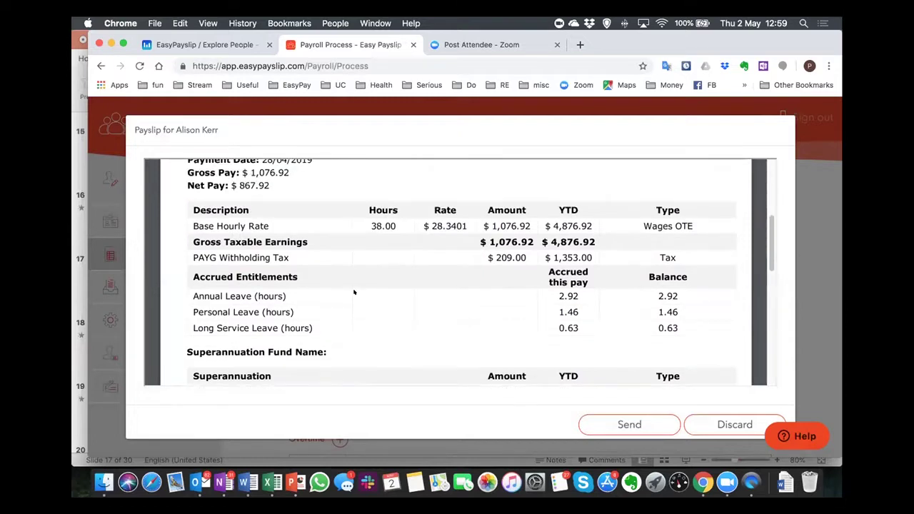
scroll(353, 291, "up", 2)
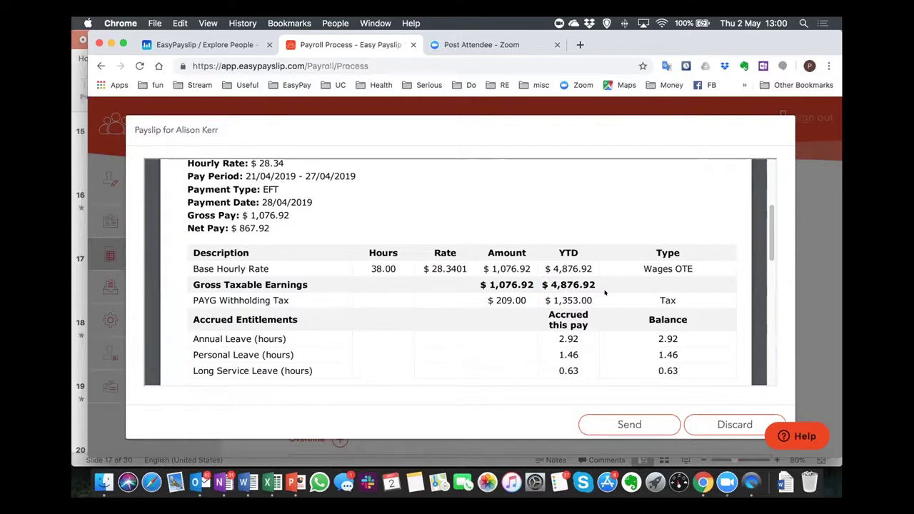
left_click(700, 424)
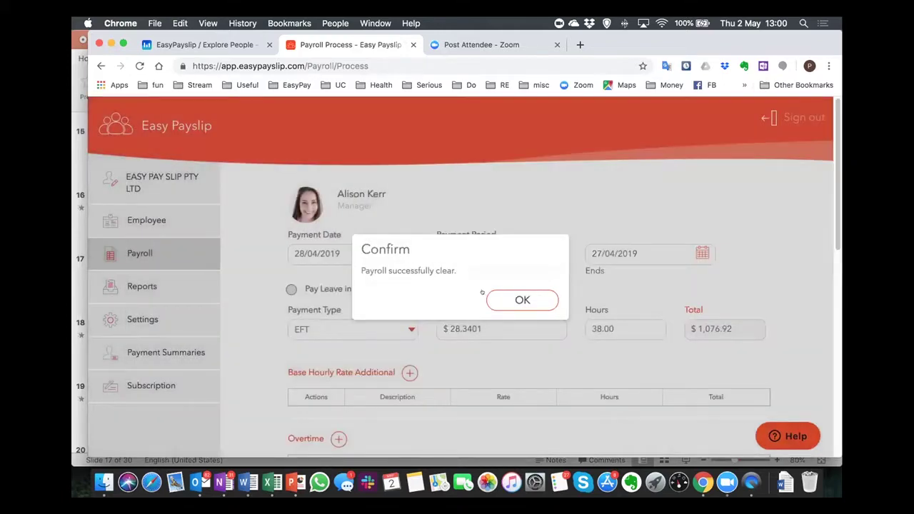
Dismiss the cleared notice, reprocess the manager's payroll and send her $867.92 net payslip.
left_click(500, 297)
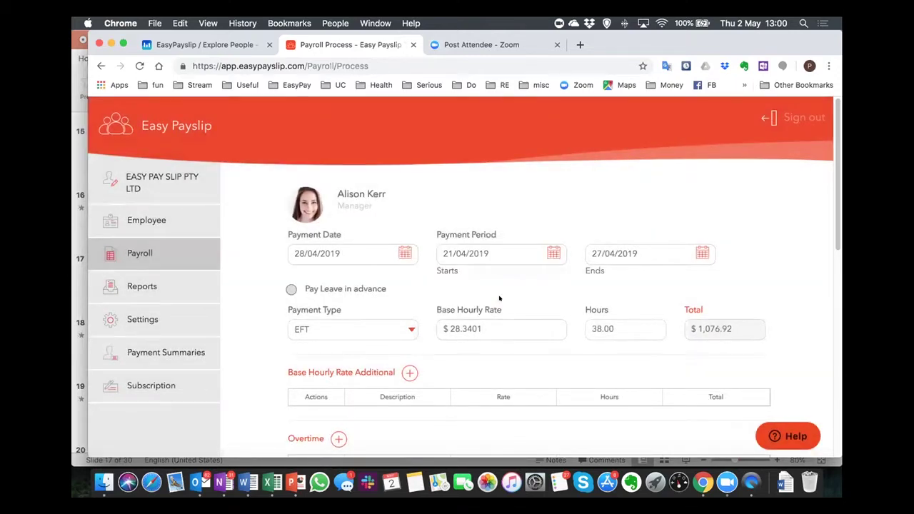
scroll(459, 357, "down", 2)
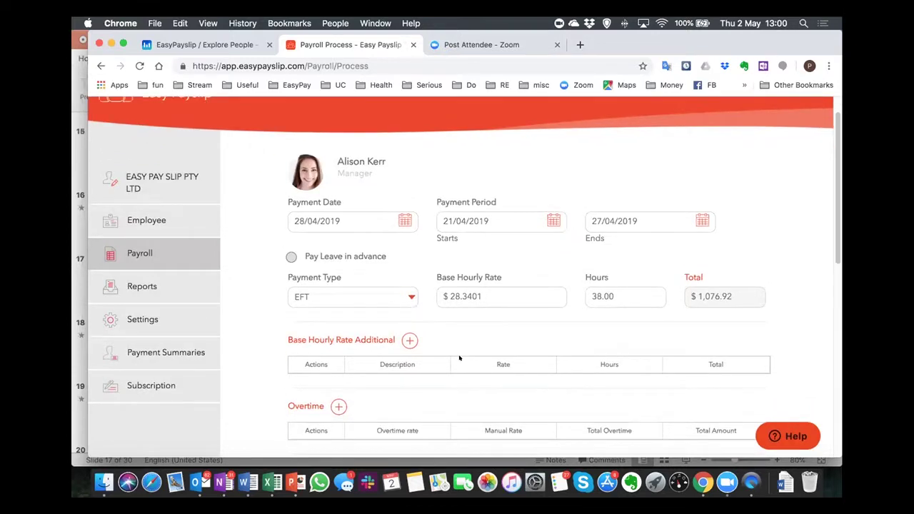
scroll(450, 359, "up", 1)
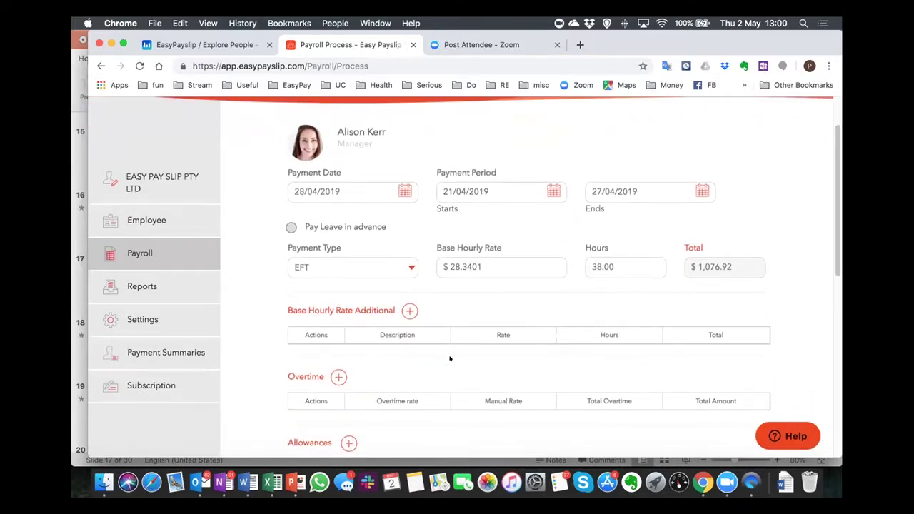
scroll(450, 358, "down", 1)
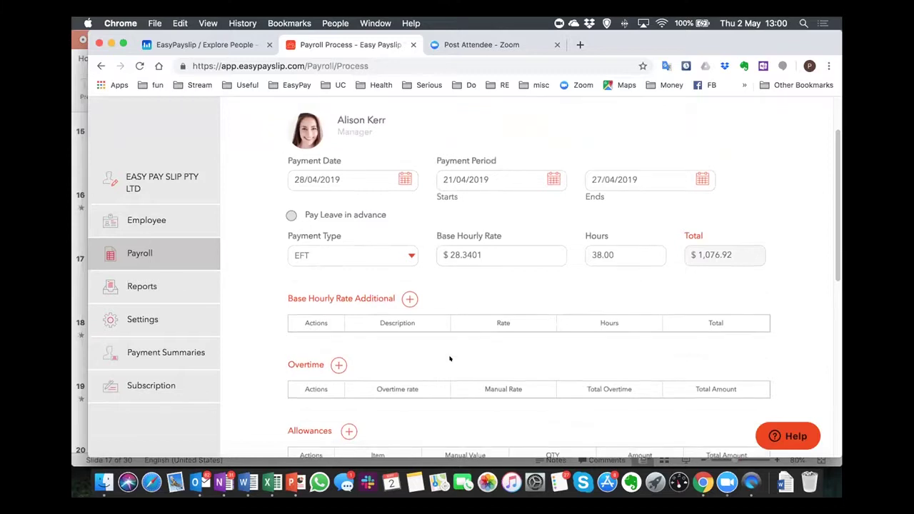
scroll(450, 359, "up", 1)
scroll(450, 358, "down", 3)
scroll(450, 358, "down", 4)
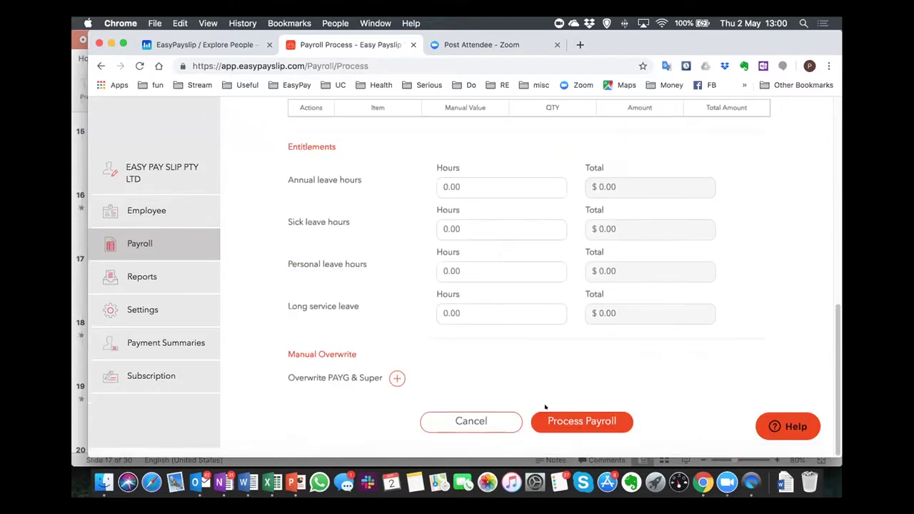
left_click(554, 424)
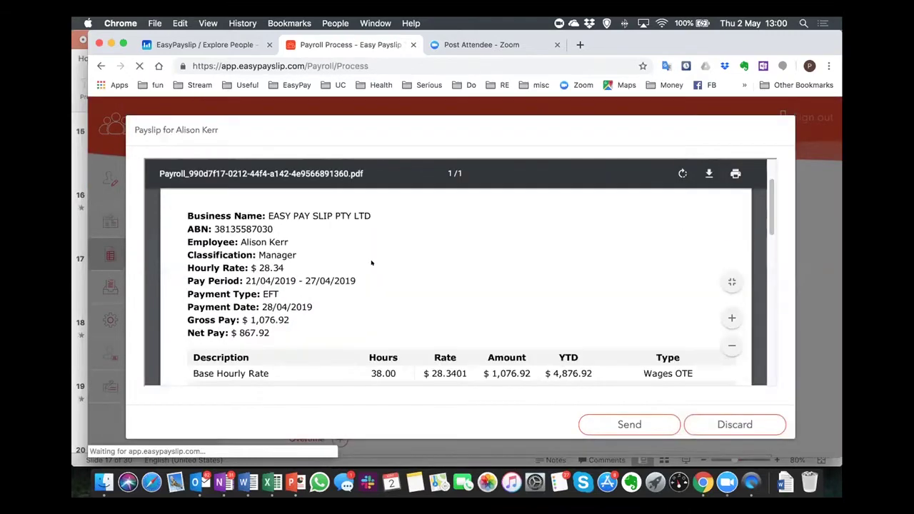
scroll(372, 263, "down", 5)
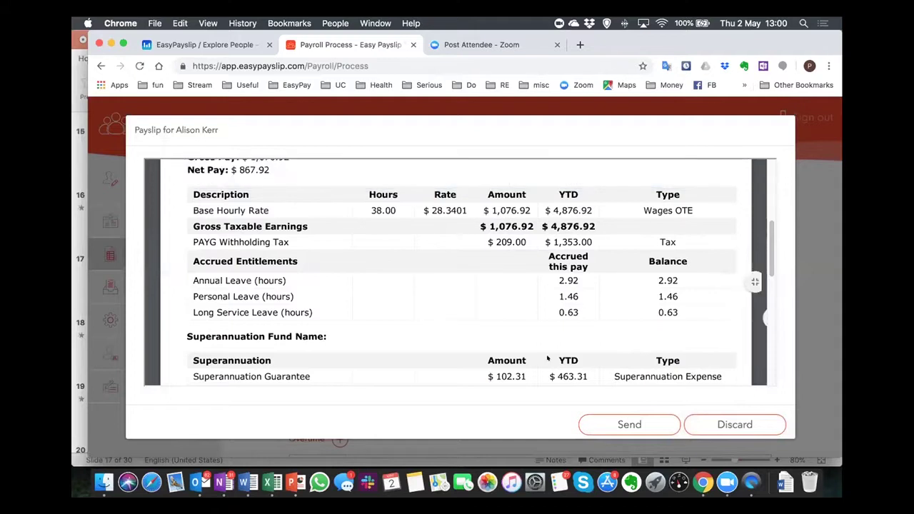
left_click(597, 424)
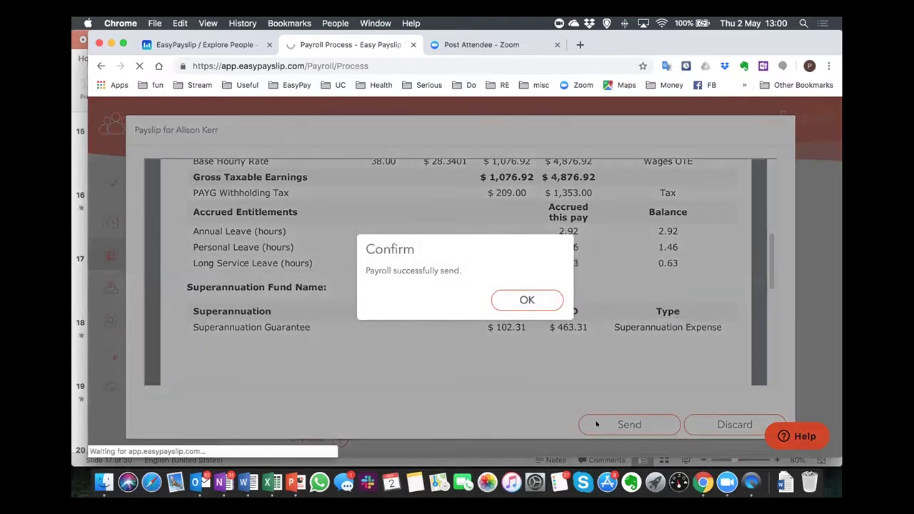
Dismiss the payslip-sent confirmation and reload the payroll page in the browser.
left_click(527, 300)
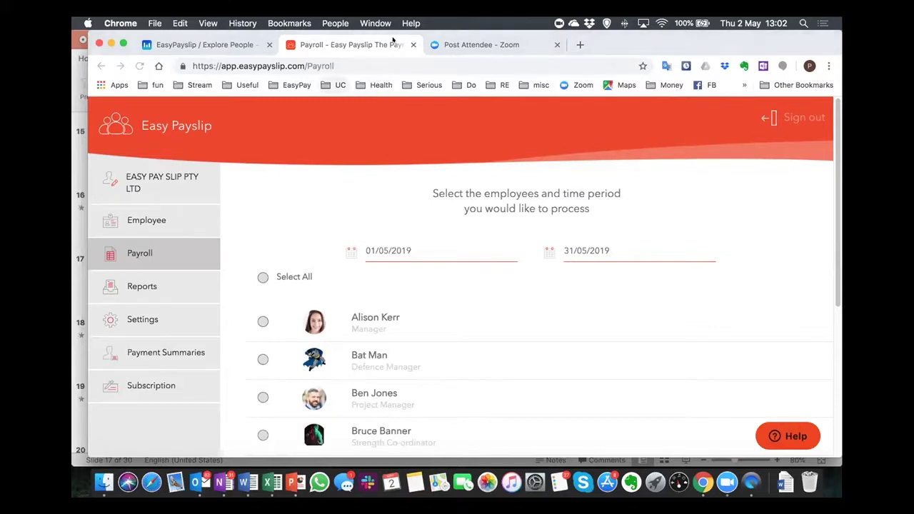
scroll(661, 273, "down", 3)
scroll(663, 278, "up", 3)
left_click(294, 47)
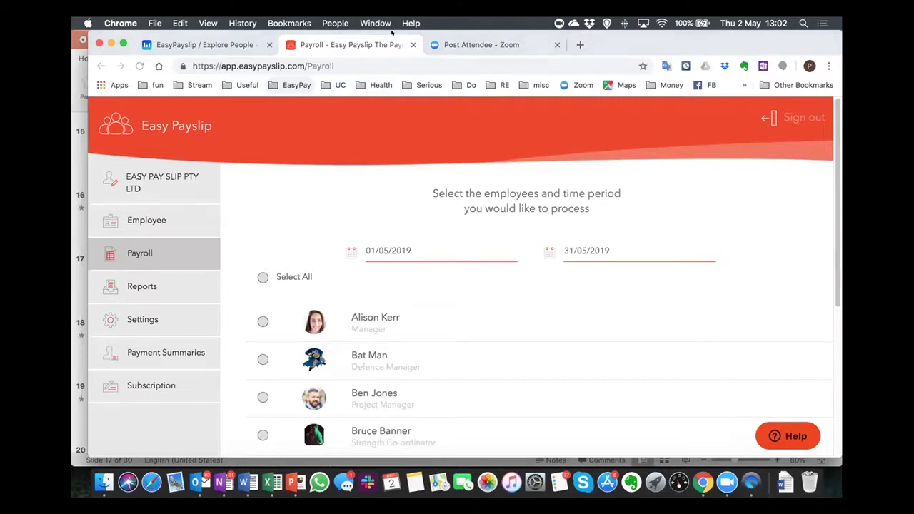
left_click(284, 136)
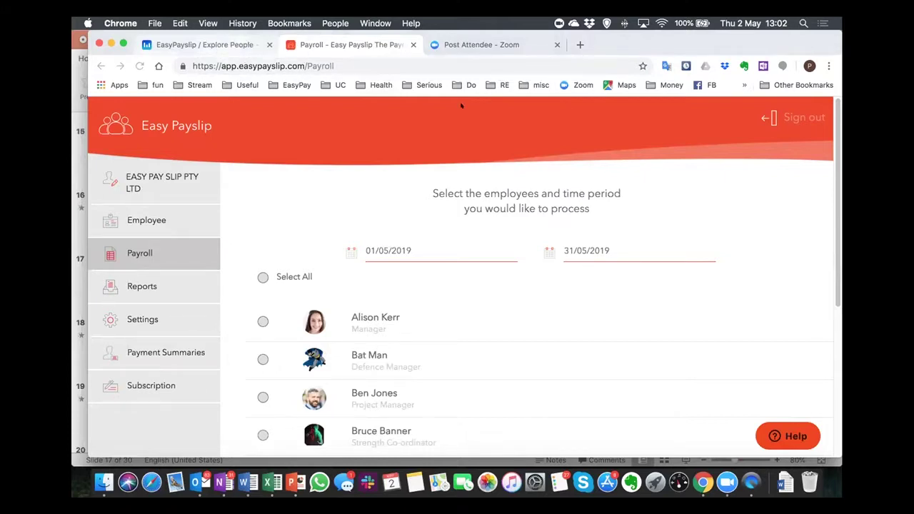
key("super+r")
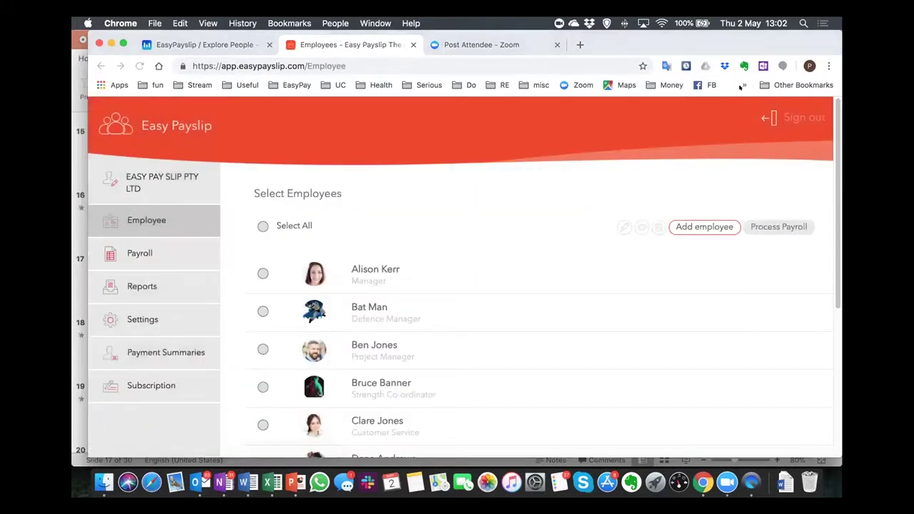
Open and close the hidden bookmarks menu, then switch to the mirrored iPhone screen.
left_click(744, 85)
left_click(420, 166)
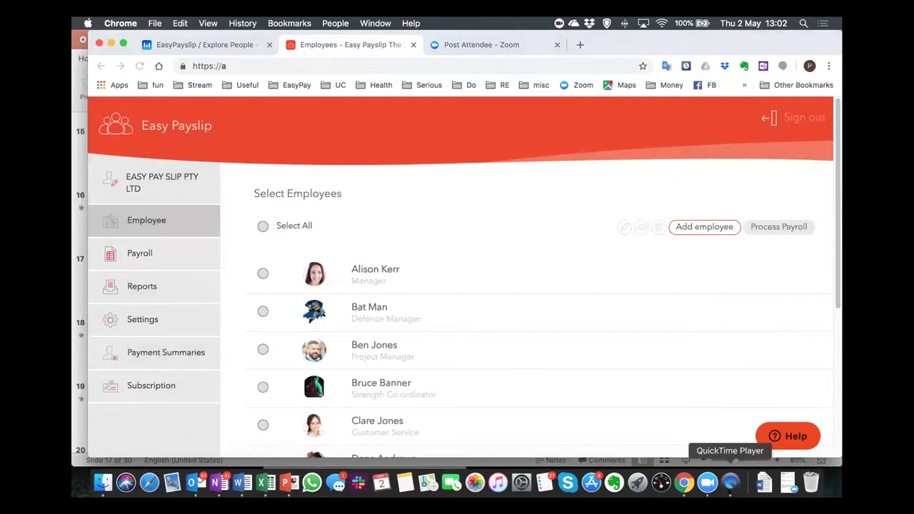
left_click(730, 482)
Launch the EasyPayslip app from the mirrored iPhone's home screen.
mouse_move(402, 281)
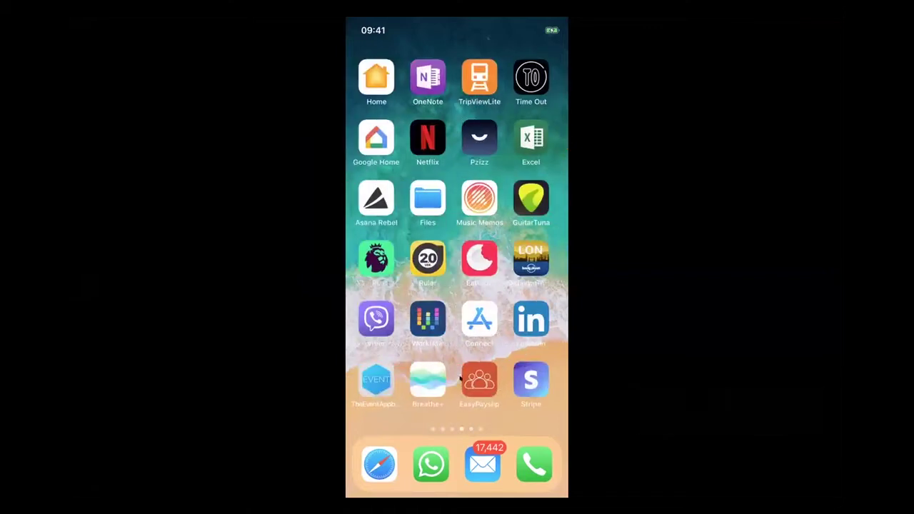
mouse_move(490, 386)
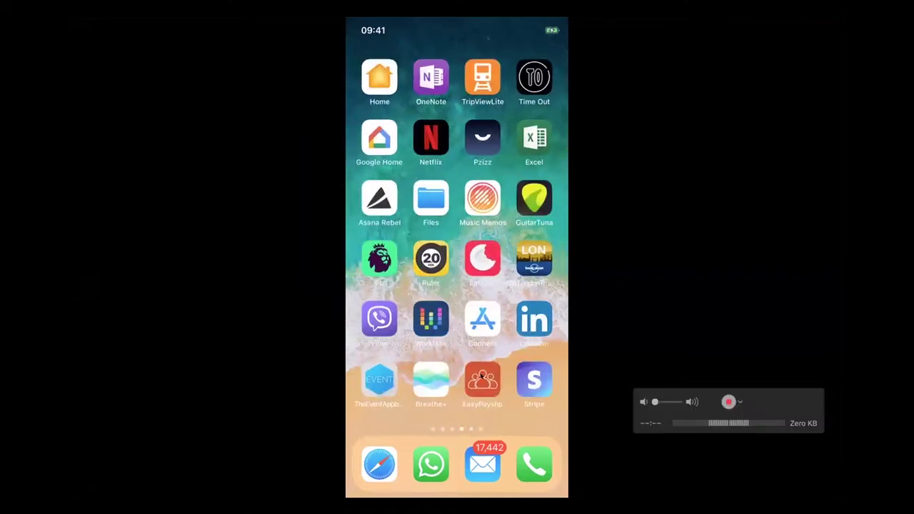
left_click(490, 387)
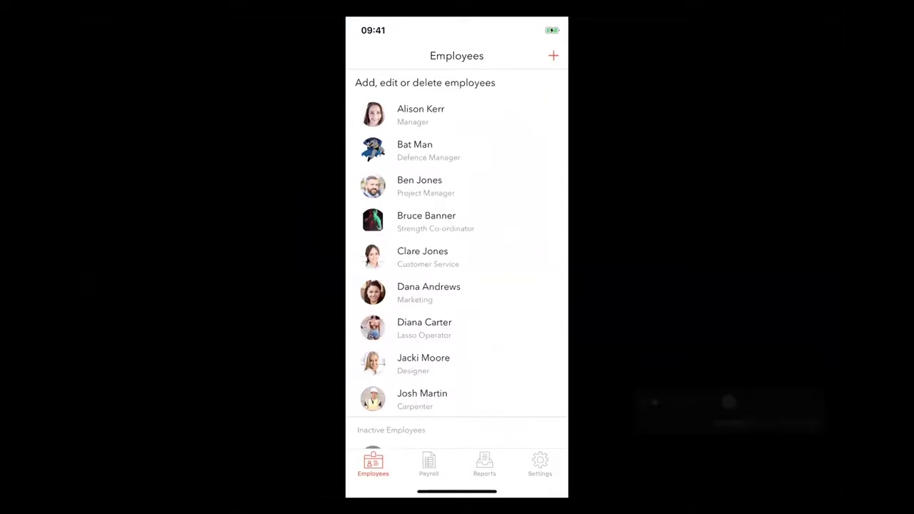
Check the business profile in the app's settings, then return to the Employees list.
left_click(537, 462)
scroll(457, 258, "up", 5)
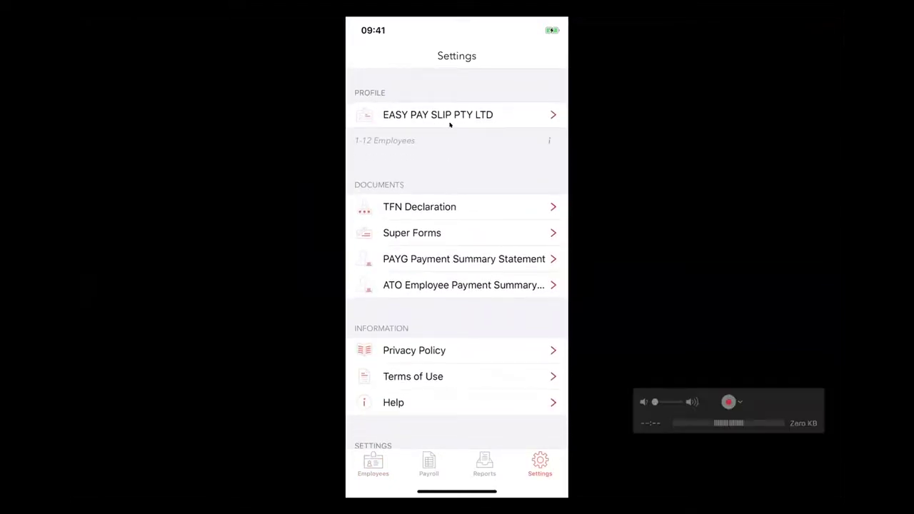
left_click(448, 116)
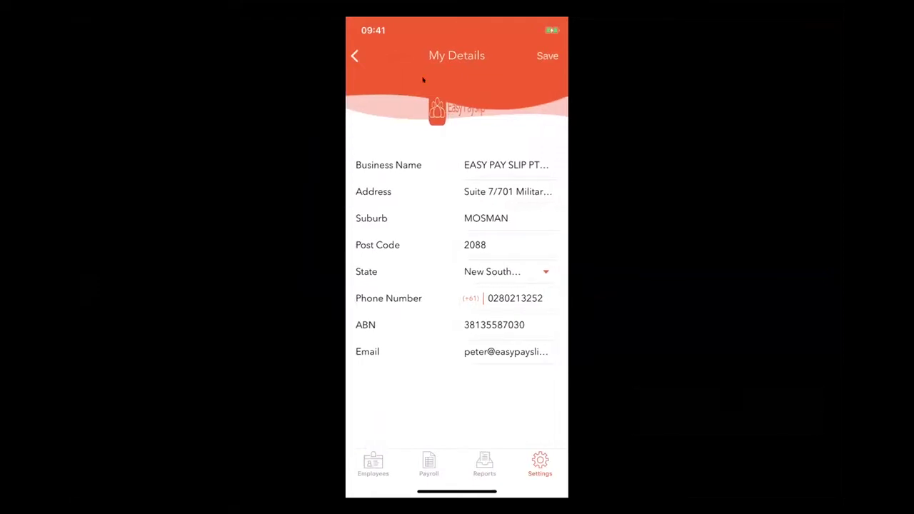
left_click(354, 58)
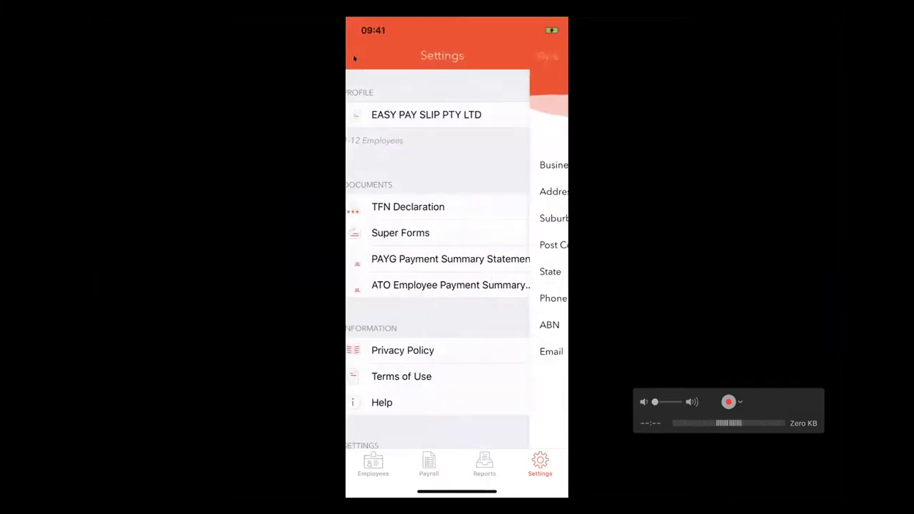
left_click(363, 464)
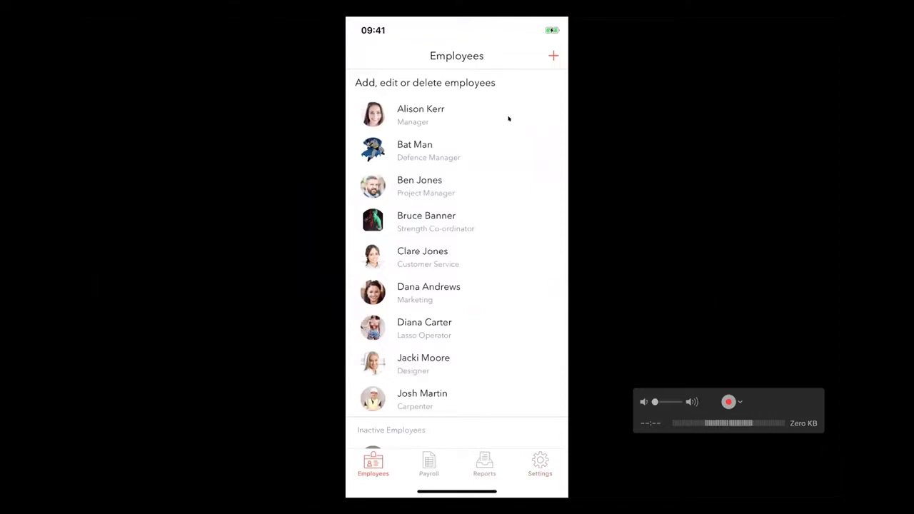
Swipe the first employee's row, cancel the removal, and open her details for editing.
left_click_drag(477, 118, 295, 118)
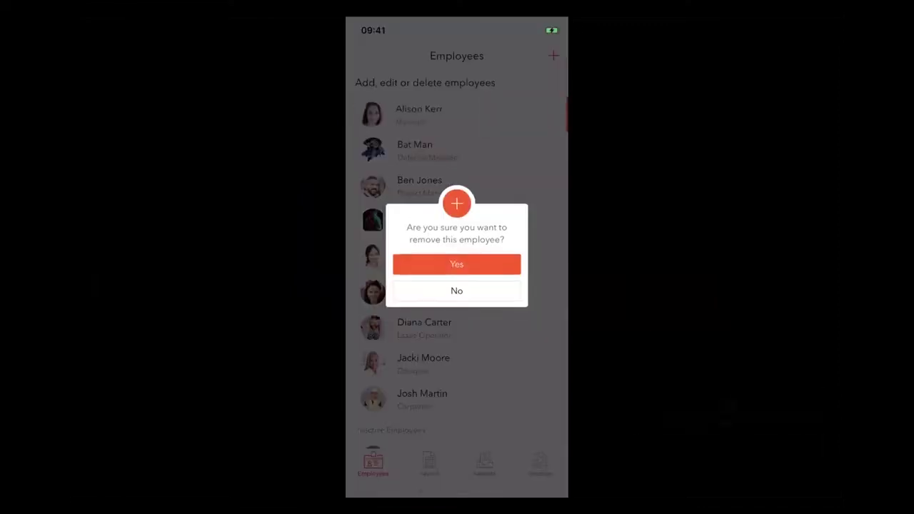
left_click(420, 288)
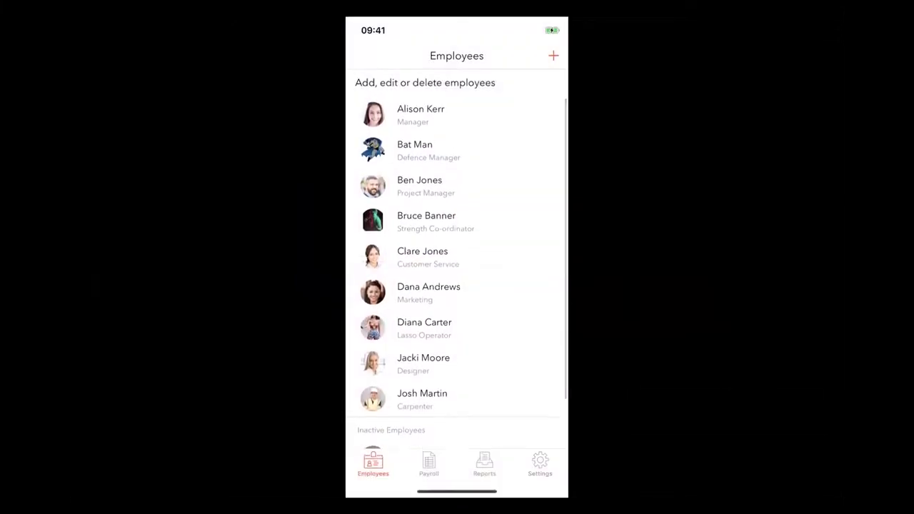
left_click_drag(529, 112, 429, 111)
left_click(454, 114)
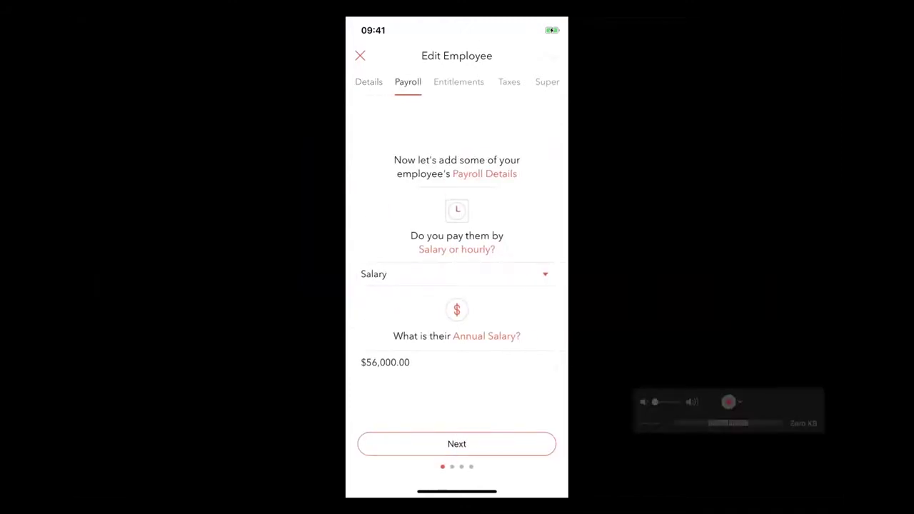
Review her leave, superannuation, tax, payroll and personal details, then close the edit form.
left_click(460, 81)
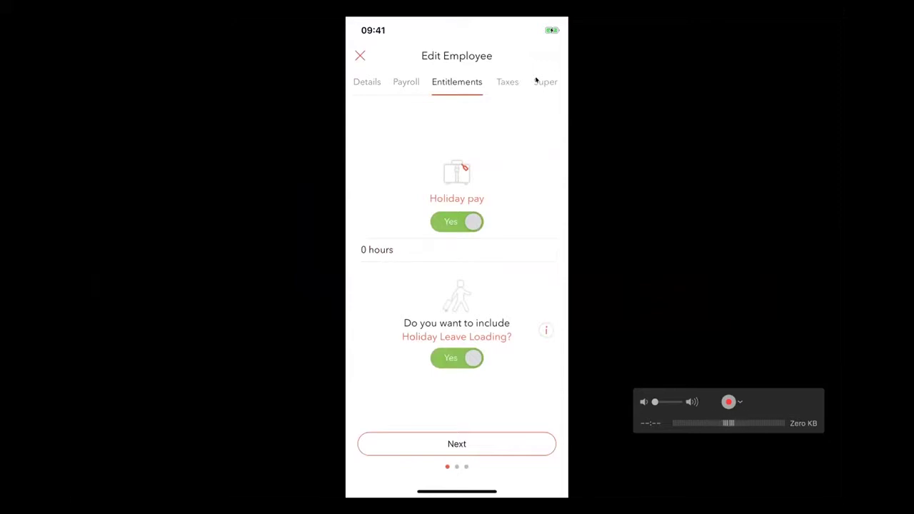
left_click(537, 82)
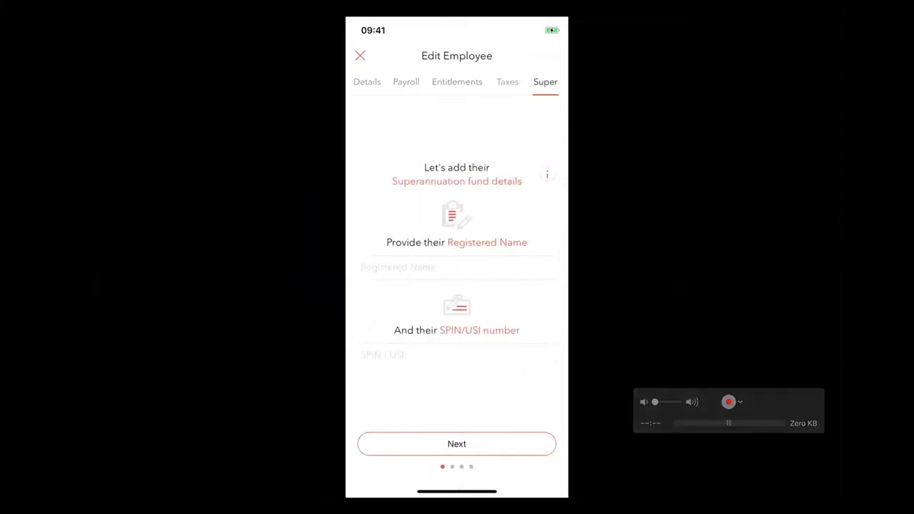
left_click(507, 82)
left_click(457, 82)
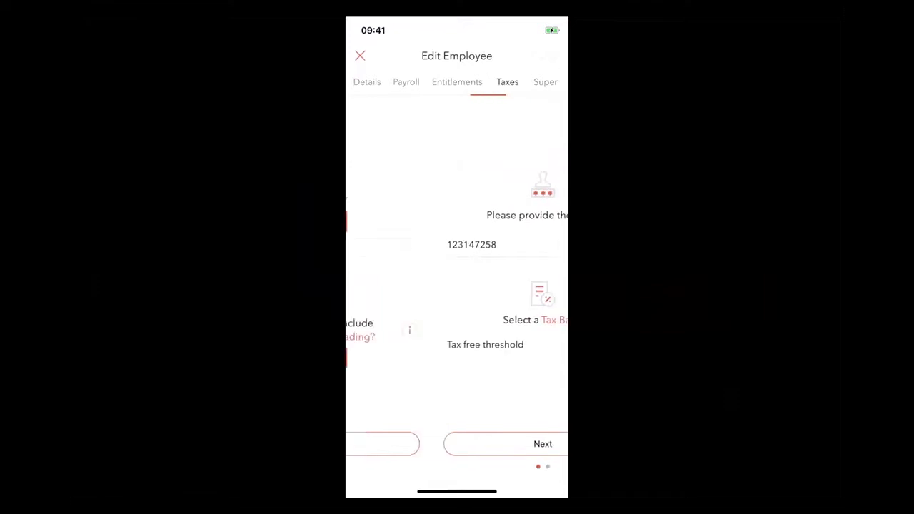
left_click(406, 82)
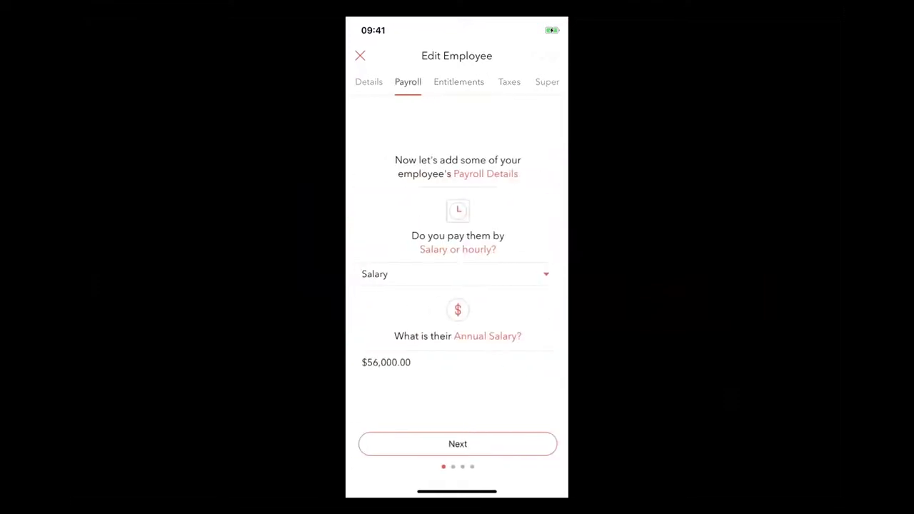
left_click(367, 82)
left_click_drag(386, 286, 543, 286)
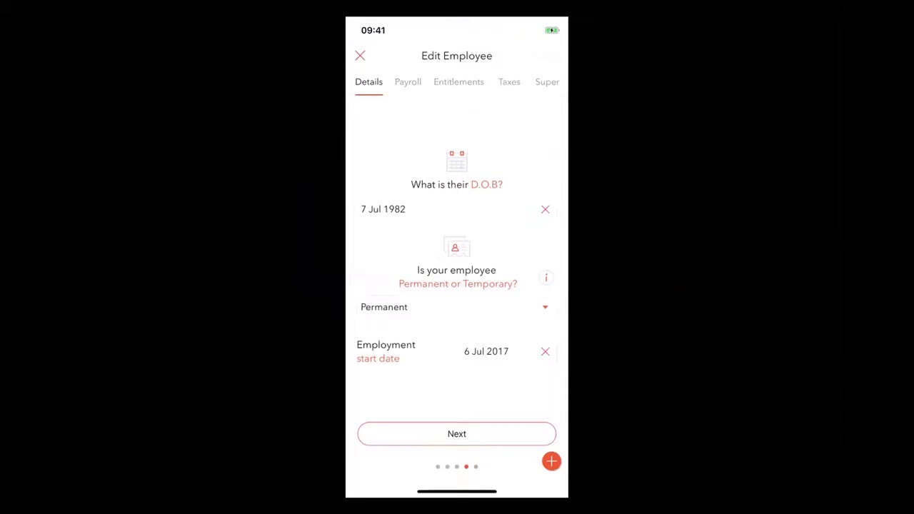
left_click(360, 55)
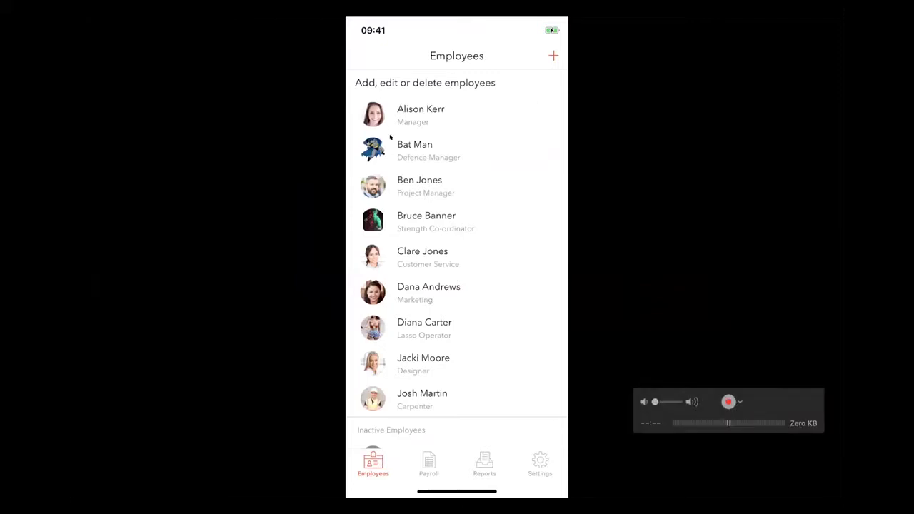
Select the manager for payroll from 1 May 2019 to 7 May 2019 and process it.
left_click(423, 463)
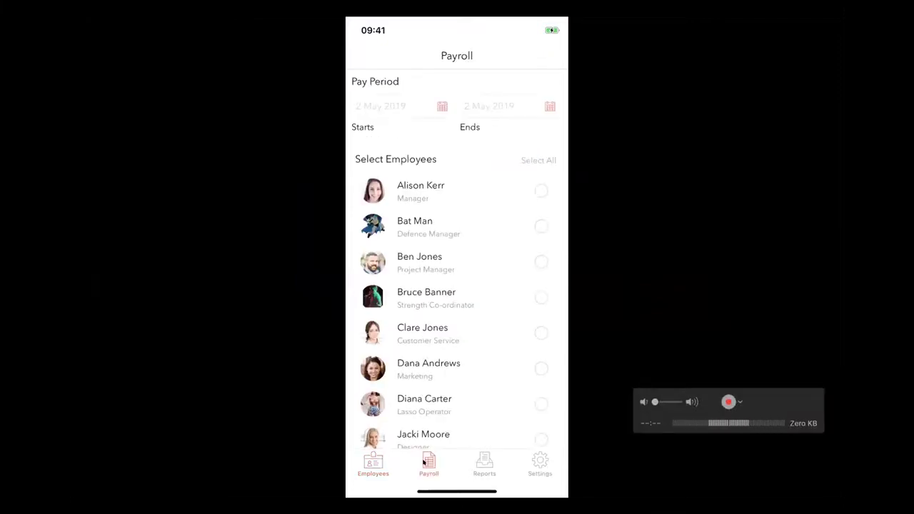
left_click(539, 188)
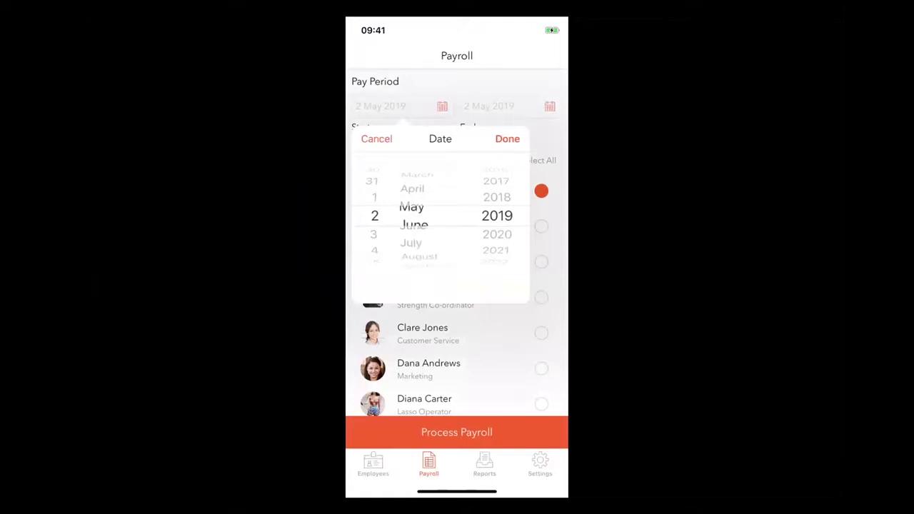
scroll(374, 216, "up", 1)
left_click(507, 139)
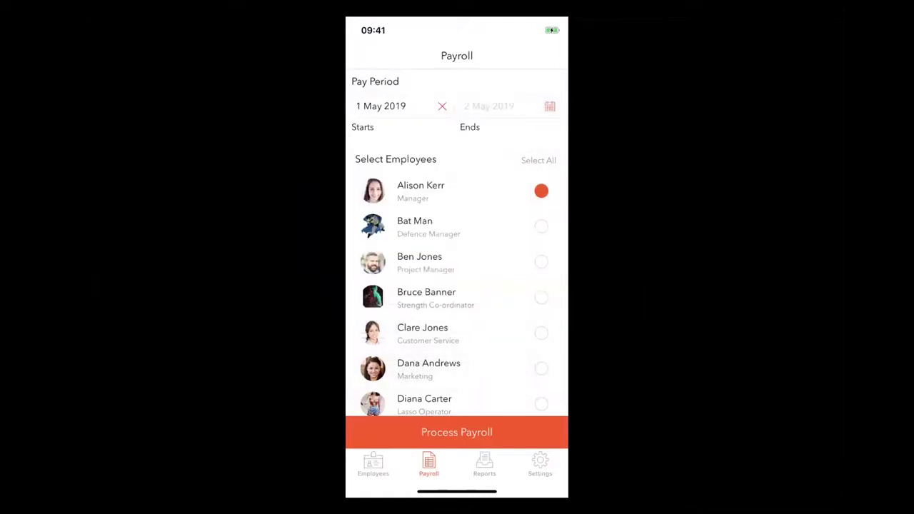
left_click(488, 100)
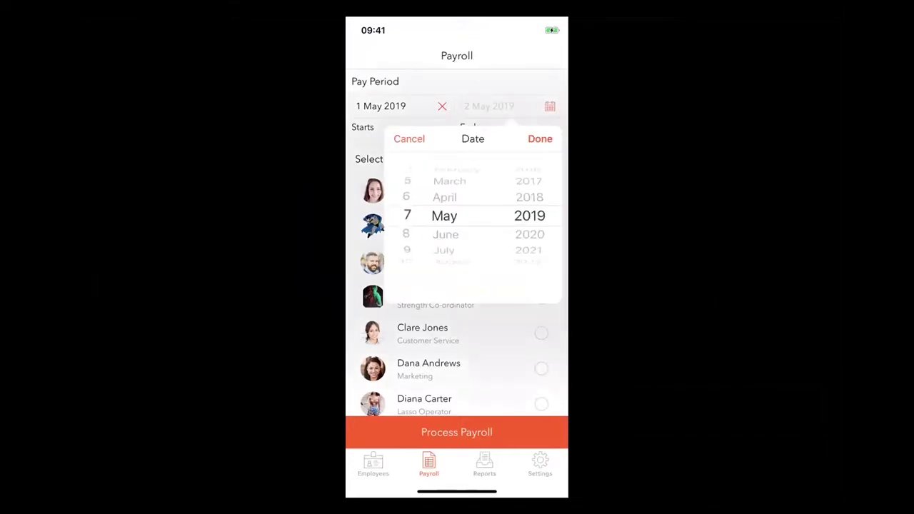
left_click(540, 138)
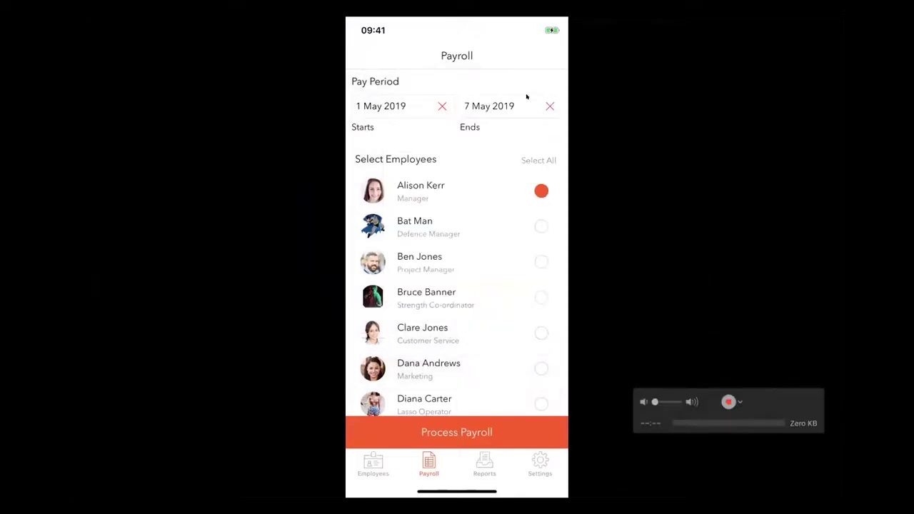
left_click(468, 425)
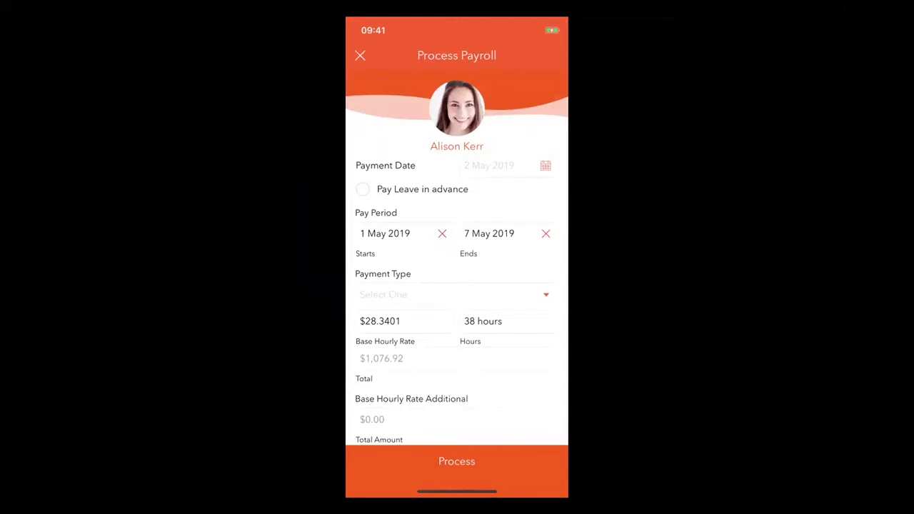
Pay the manager on 2 May 2019 by EFT and scroll through the 38-hour form.
left_click(478, 165)
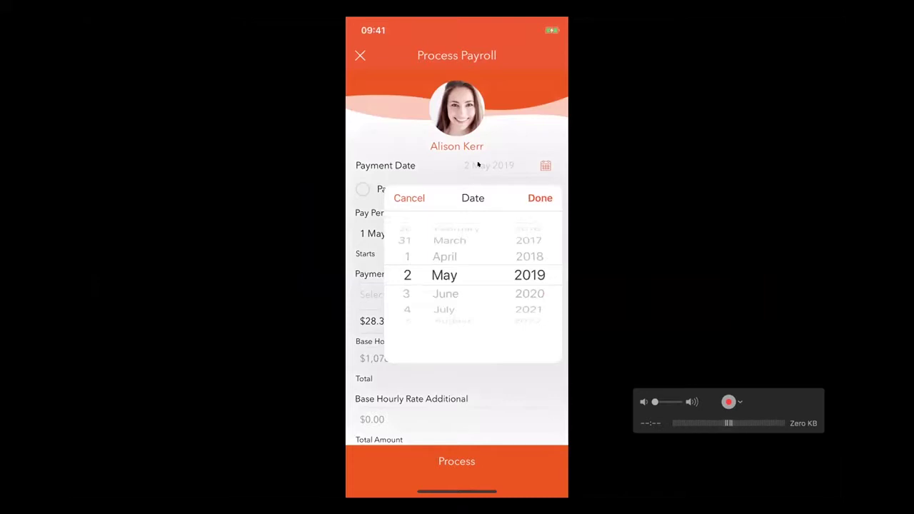
left_click(540, 198)
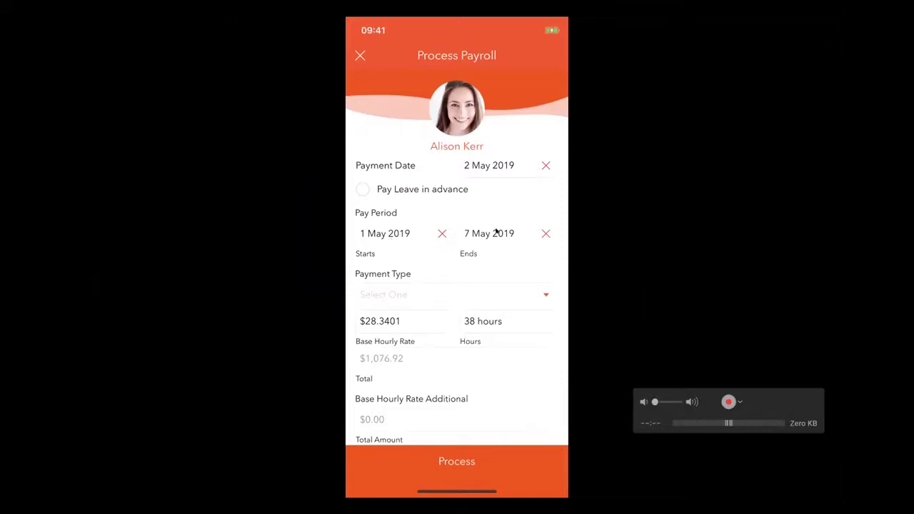
left_click(537, 289)
left_click(537, 288)
scroll(457, 285, "down", 1)
scroll(457, 300, "down", 5)
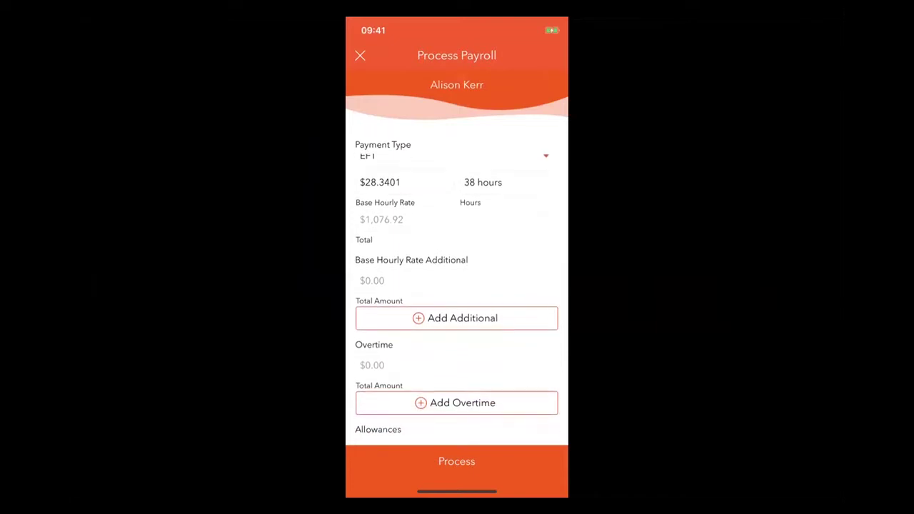
scroll(457, 300, "down", 3)
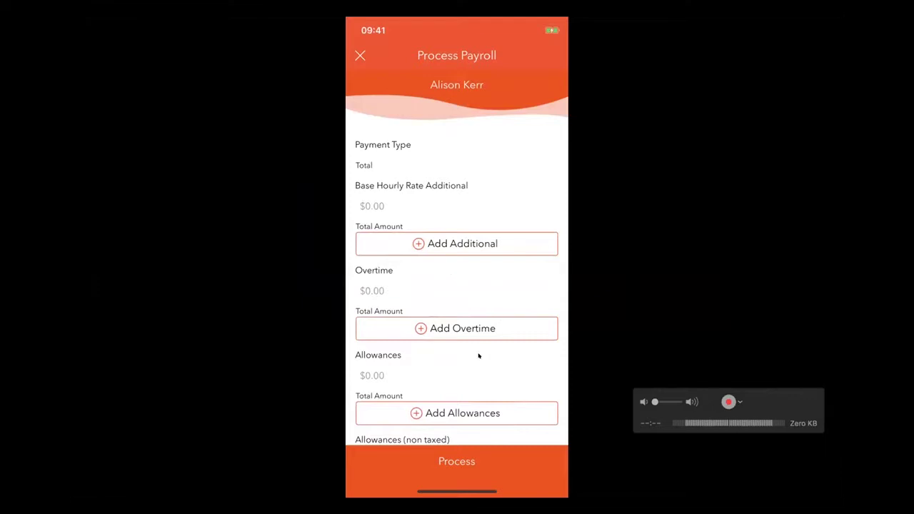
scroll(479, 356, "down", 5)
scroll(478, 356, "down", 8)
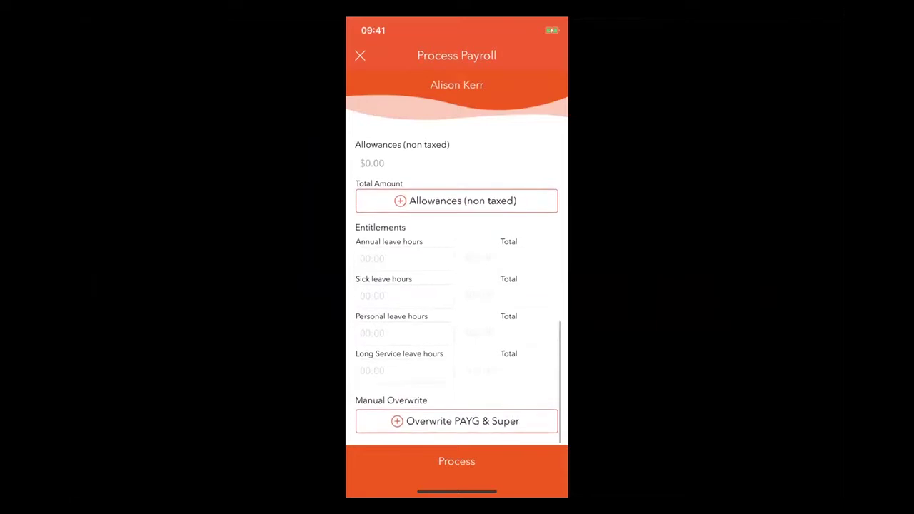
left_click(468, 459)
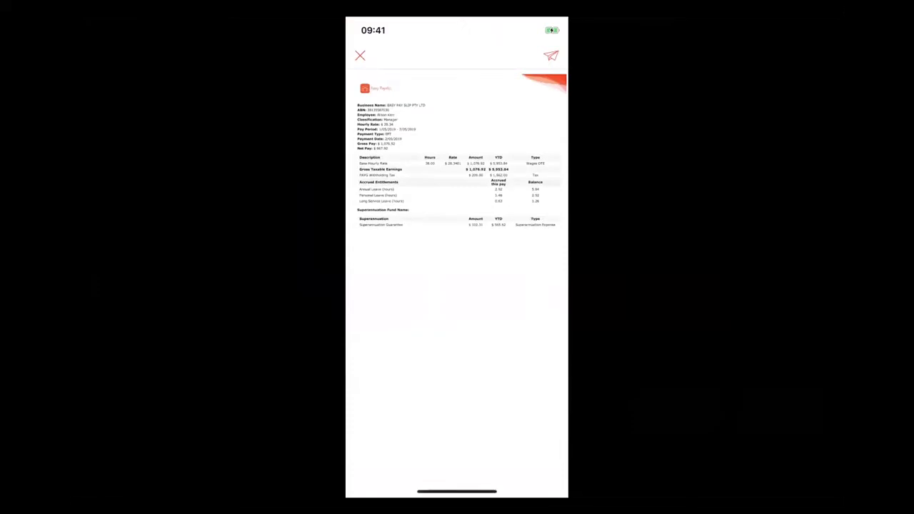
mouse_move(471, 302)
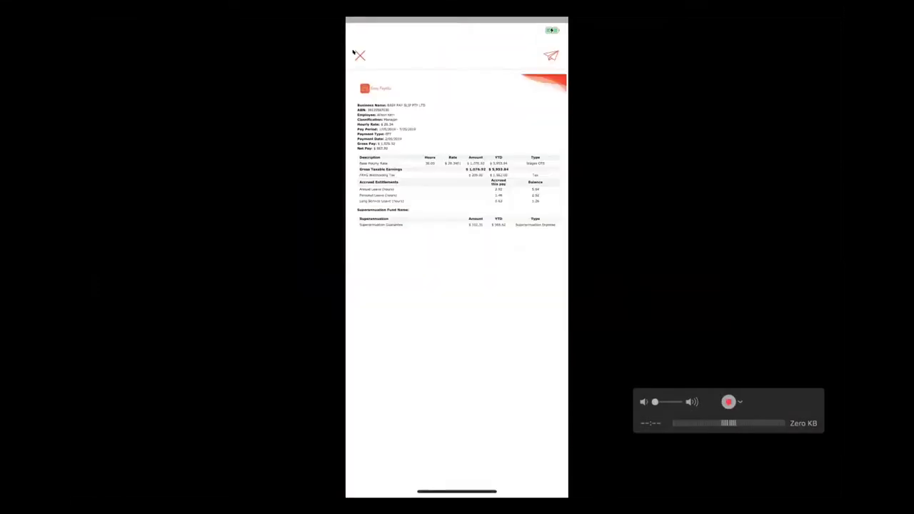
left_click(356, 55)
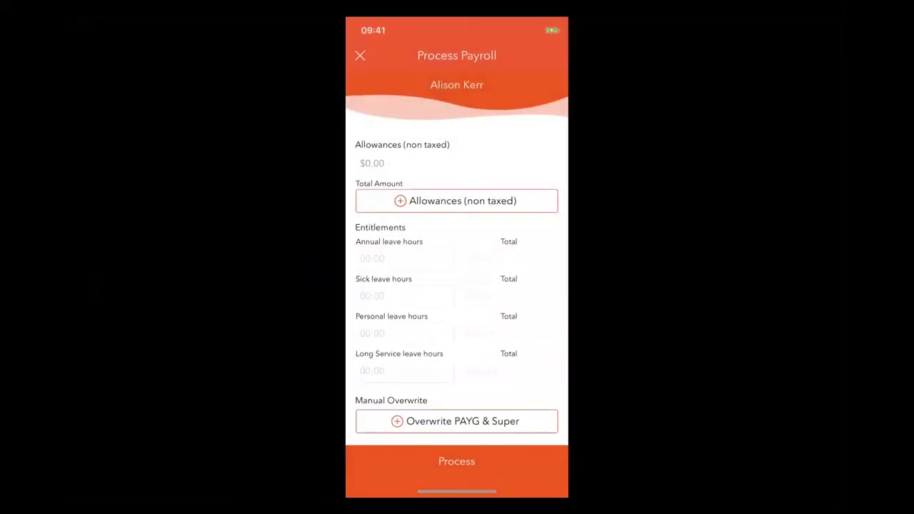
Scroll the iPhone form to the top, then bring Chrome's Easy Payslip web app forward.
scroll(457, 285, "up", 3)
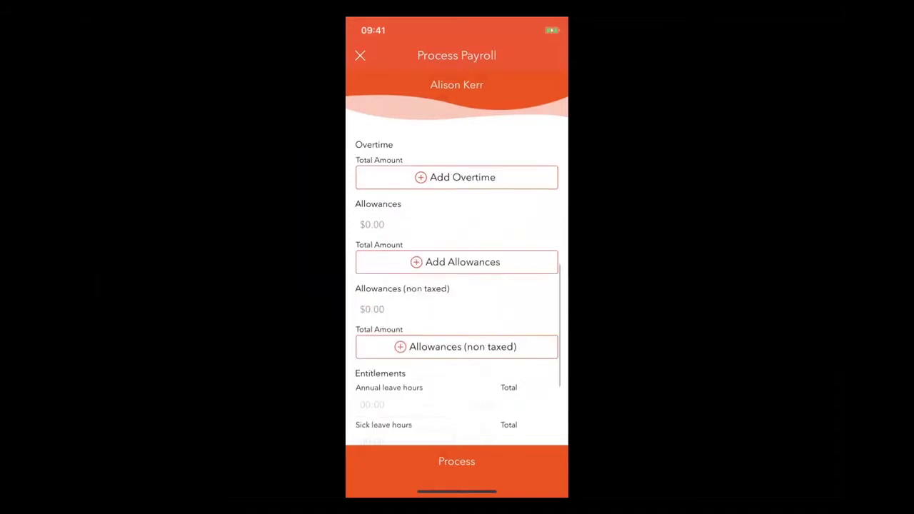
scroll(457, 285, "up", 5)
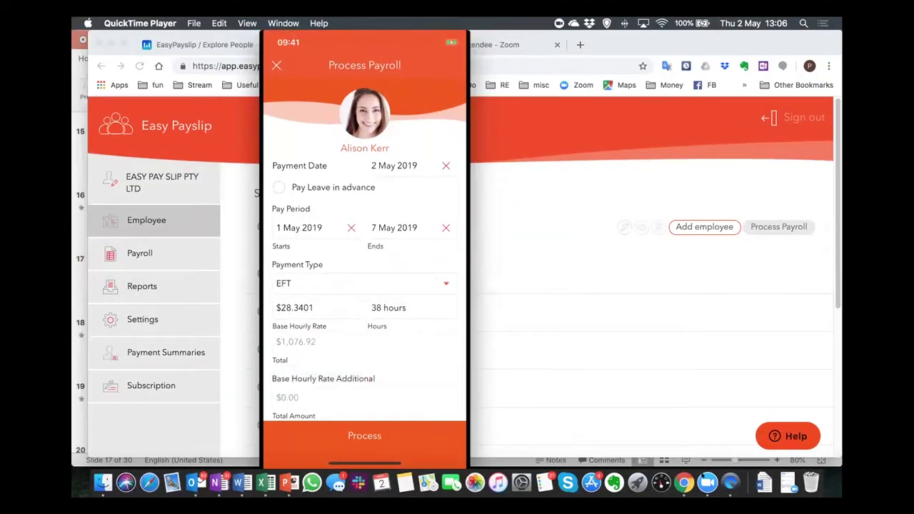
left_click(707, 483)
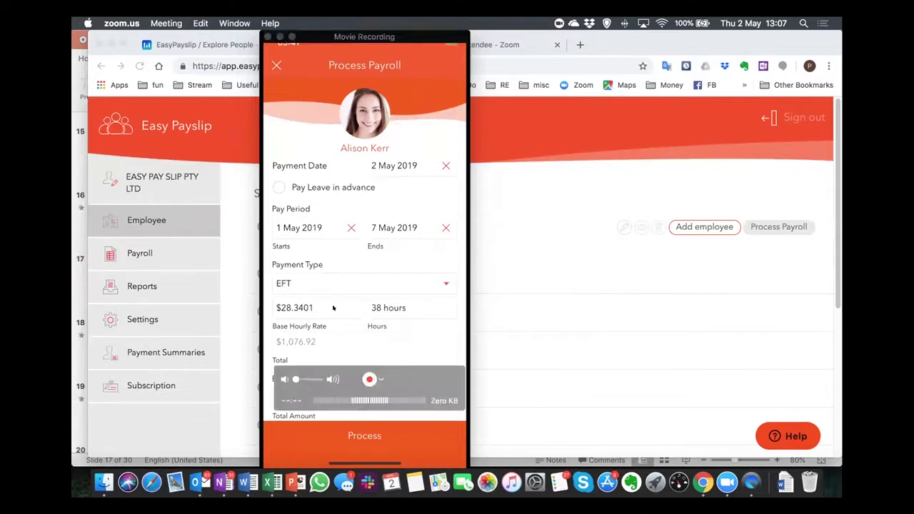
left_click(729, 281)
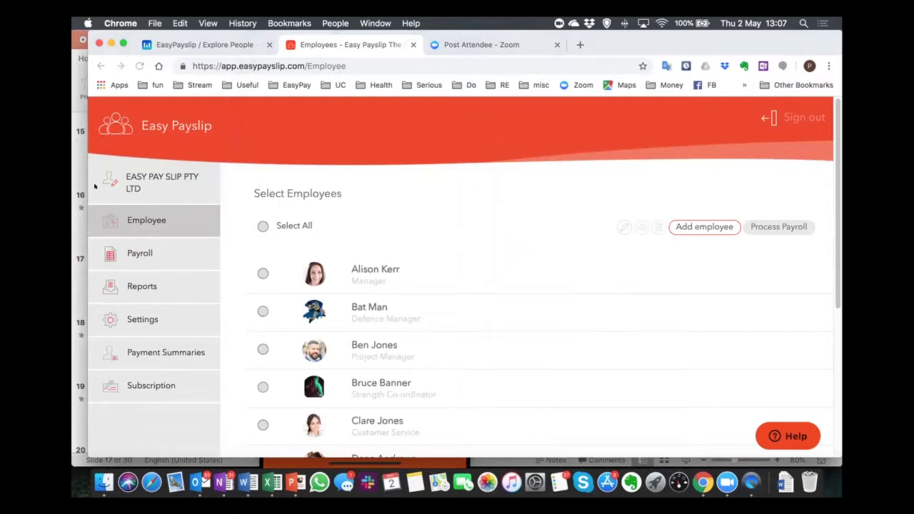
On the web Payroll page, select the manager for the 01/05/2019–31/05/2019 run.
left_click(140, 253)
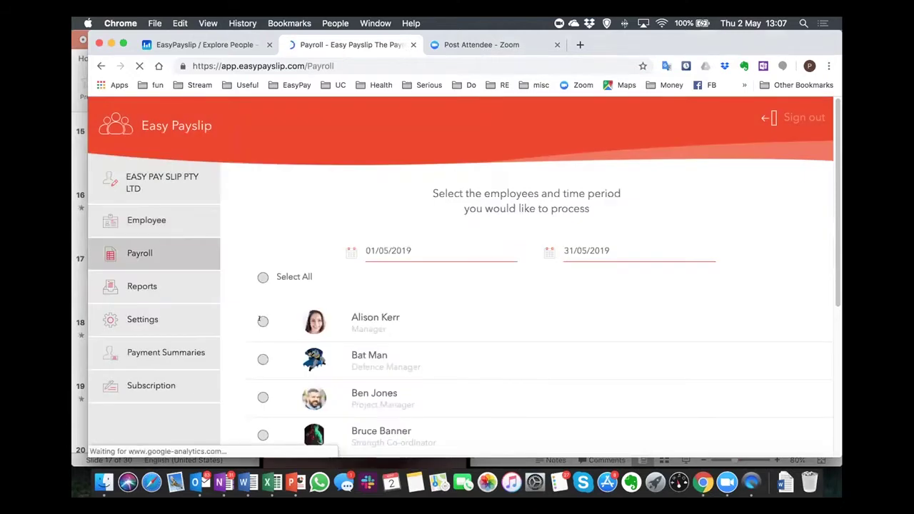
left_click(262, 321)
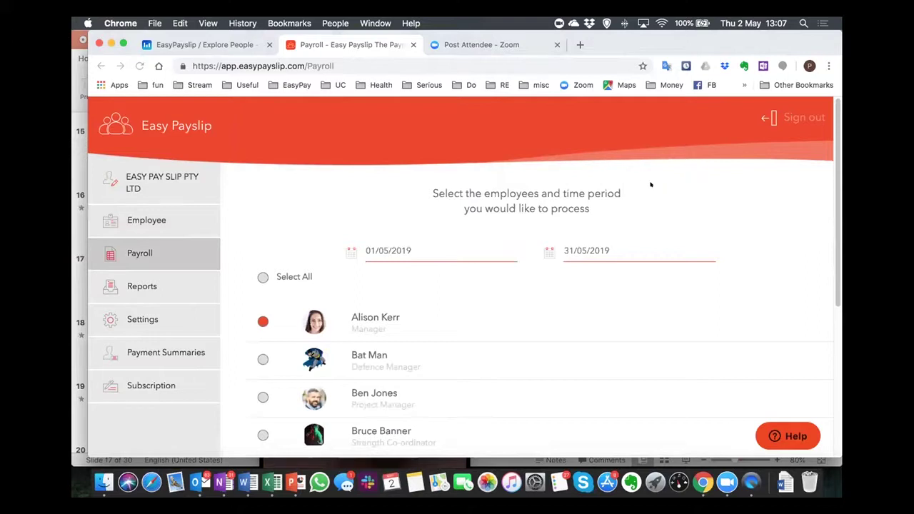
scroll(641, 253, "down", 5)
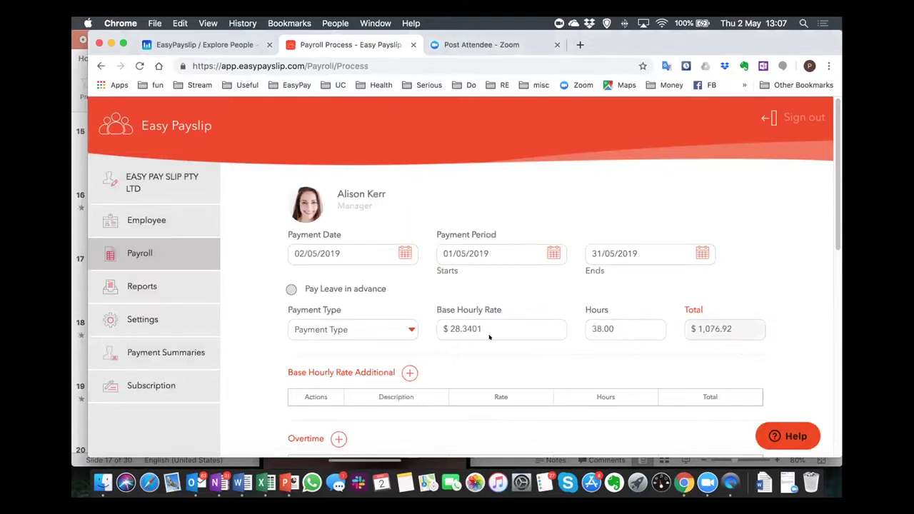
Scroll the manager's payroll form ($28.3401 × 38.00 hours, $1,076.92) and refocus Chrome.
scroll(507, 298, "down", 1)
scroll(428, 307, "down", 2)
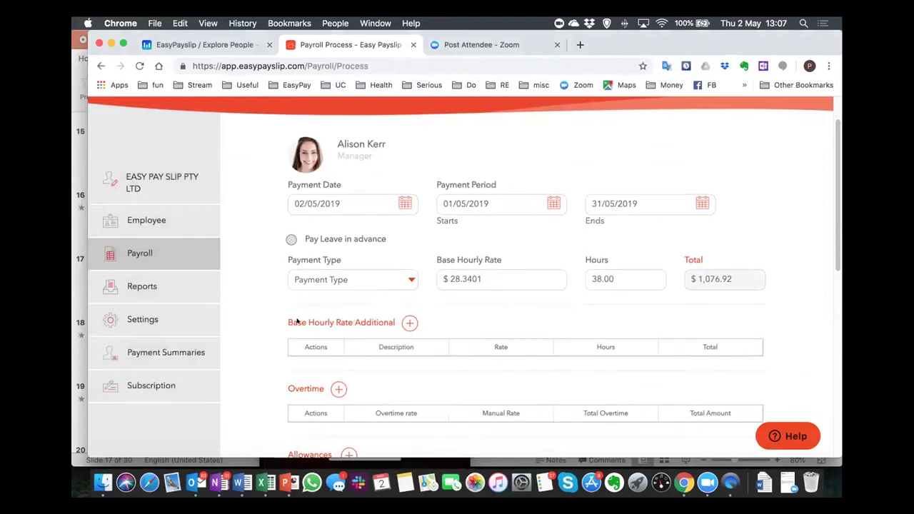
scroll(297, 322, "down", 2)
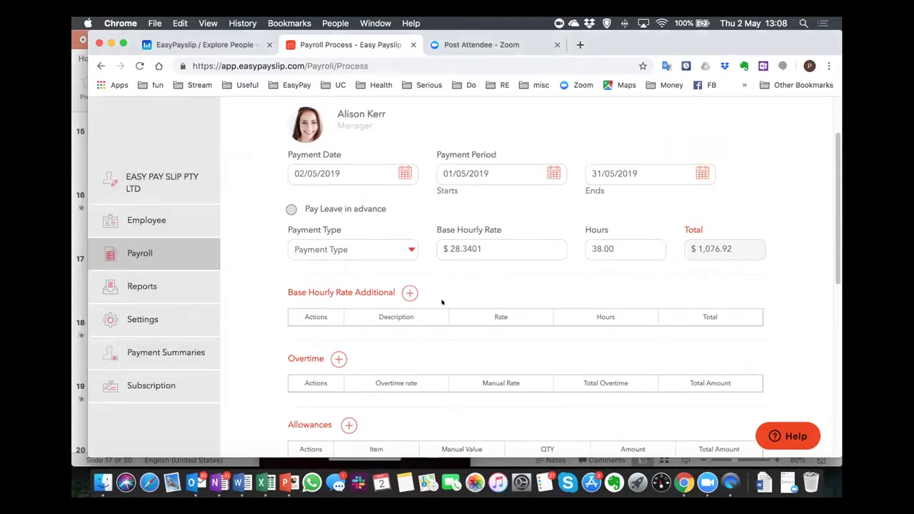
scroll(441, 302, "down", 5)
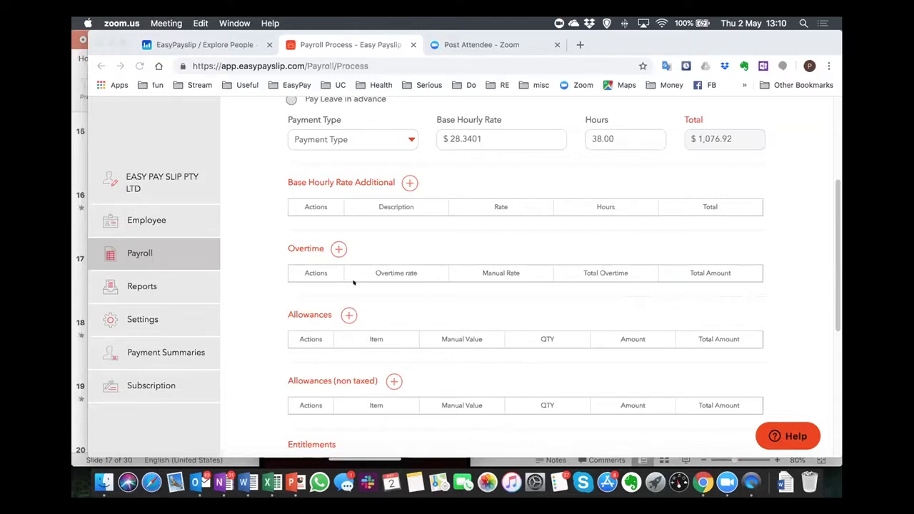
left_click(256, 167)
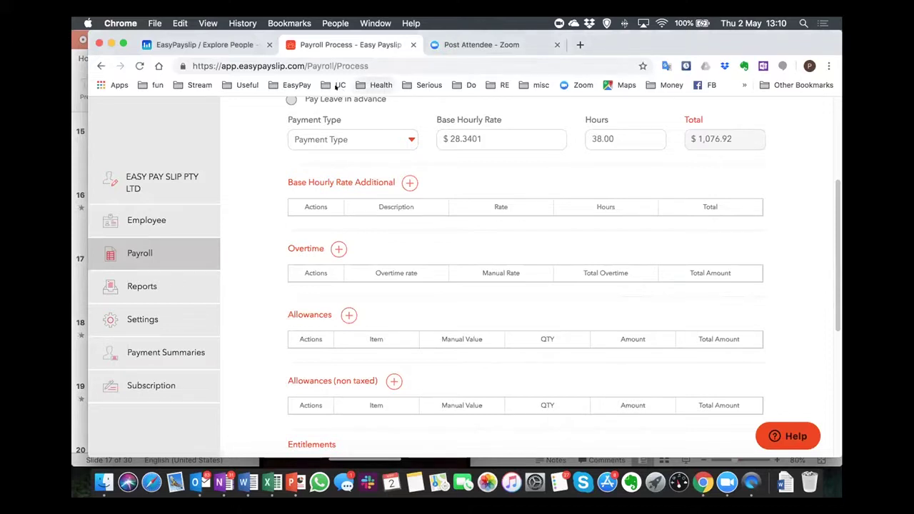
Go through the Employee list back to the Payroll employee-and-period selection page.
scroll(170, 291, "up", 5)
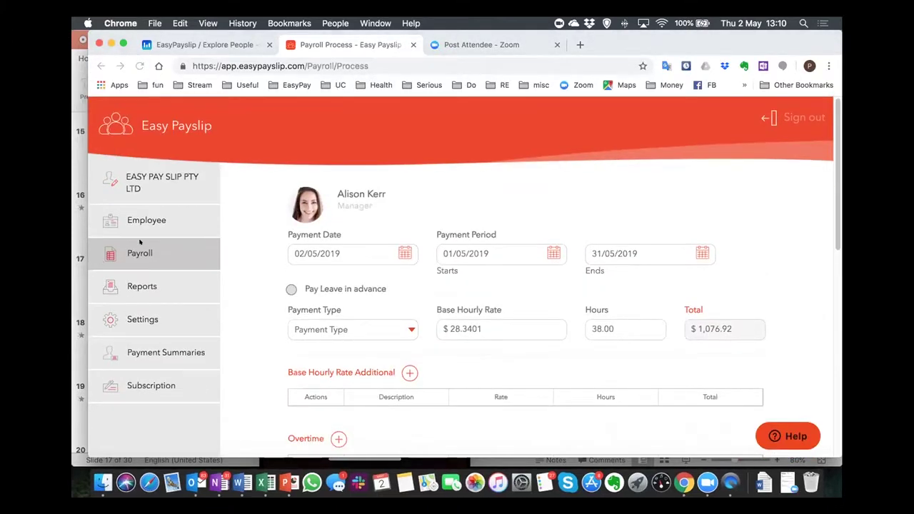
left_click(168, 220)
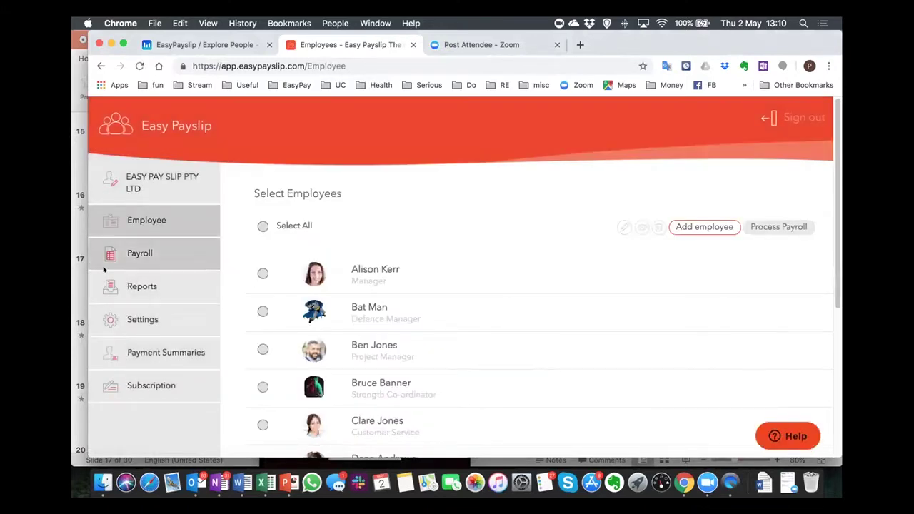
left_click(143, 243)
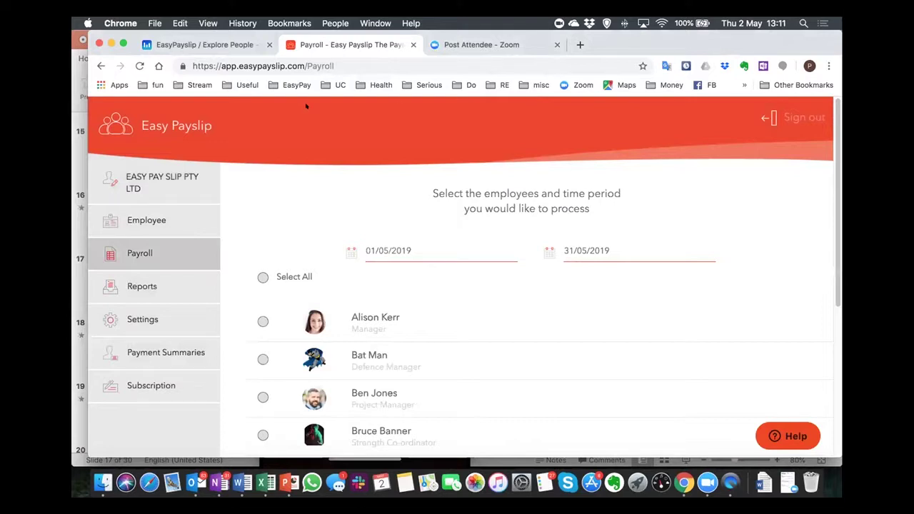
Select the manager, set the period 05/05/2019 to 11/05/2019, and process payroll.
left_click(262, 321)
left_click(383, 245)
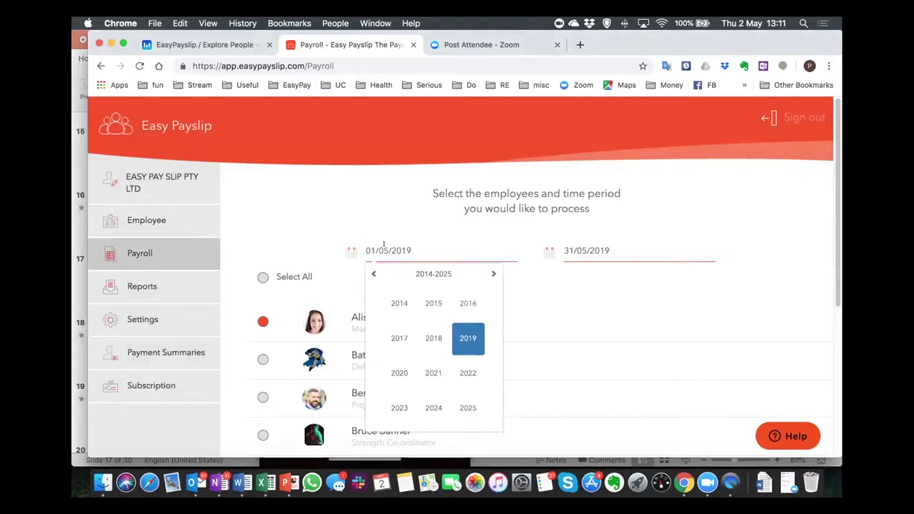
left_click(453, 330)
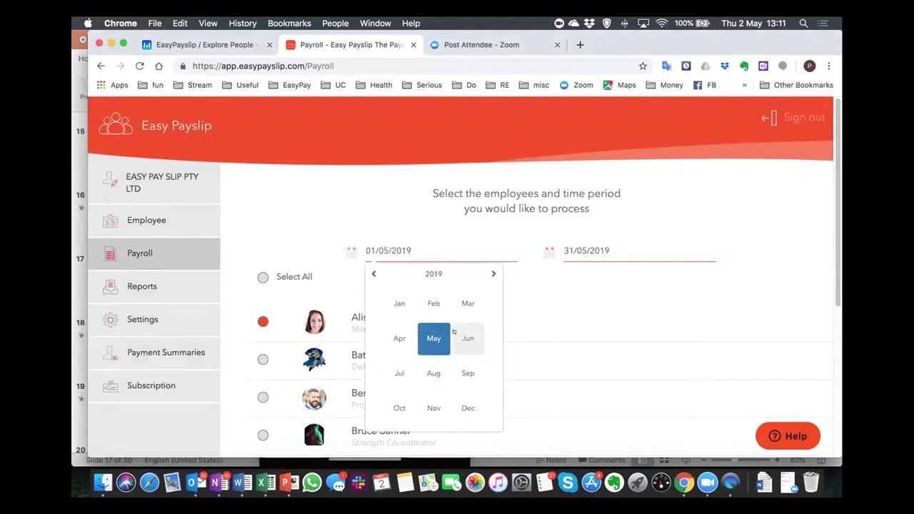
left_click(445, 331)
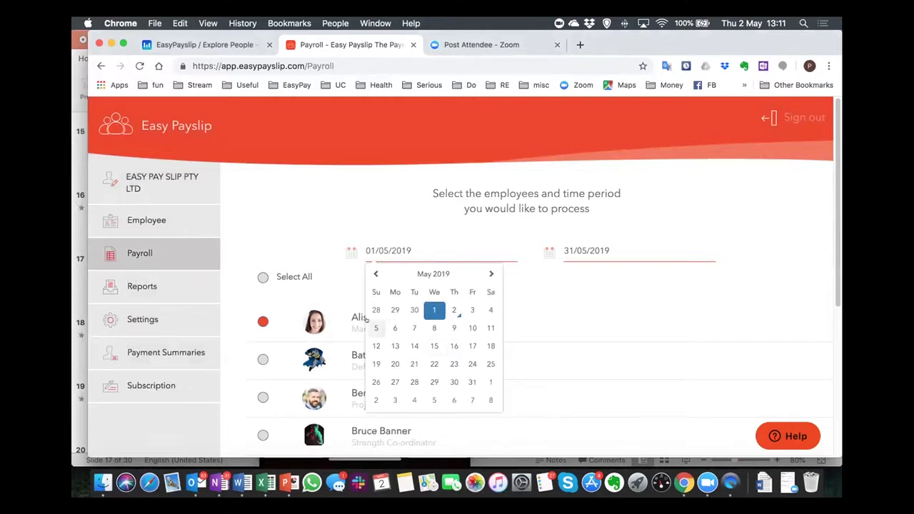
left_click(374, 326)
left_click(565, 246)
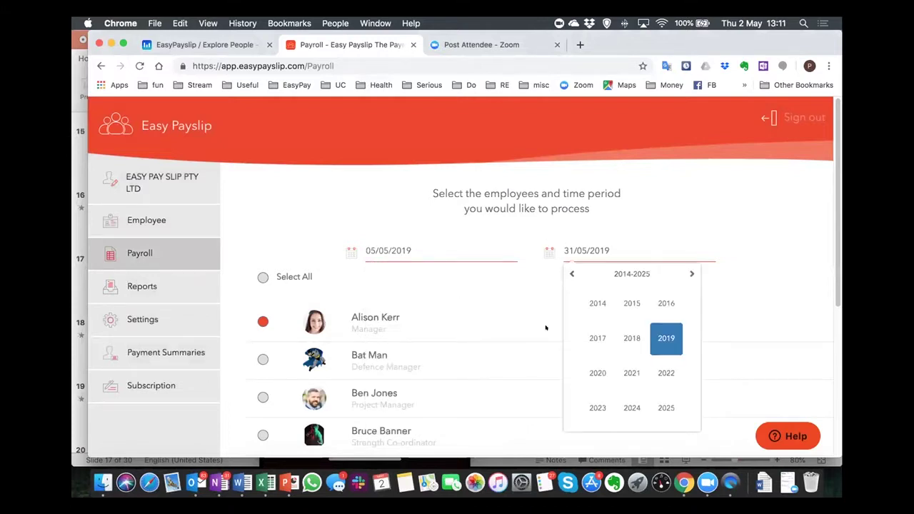
left_click(657, 333)
left_click(619, 334)
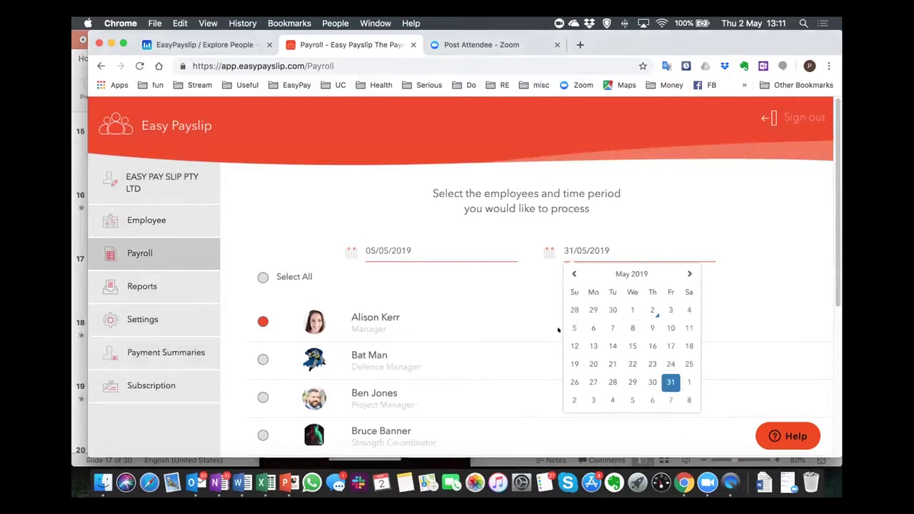
left_click(687, 328)
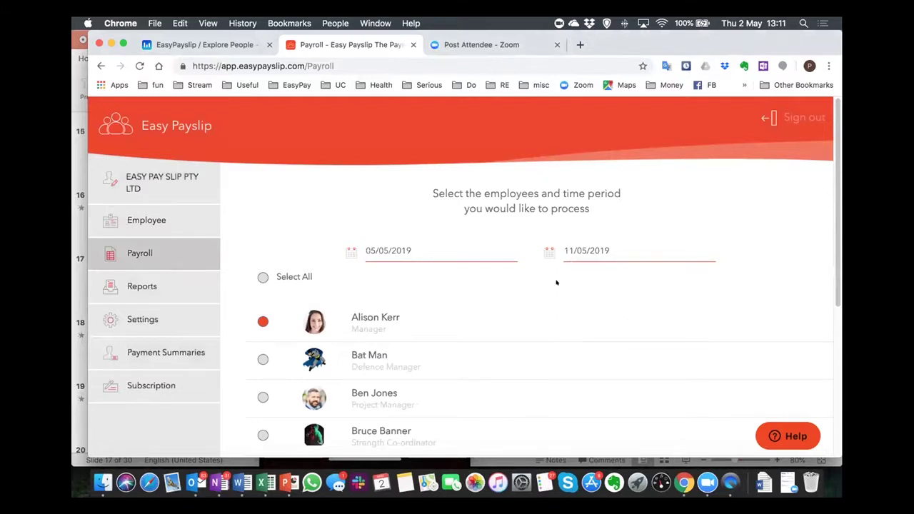
scroll(557, 283, "down", 5)
left_click(578, 429)
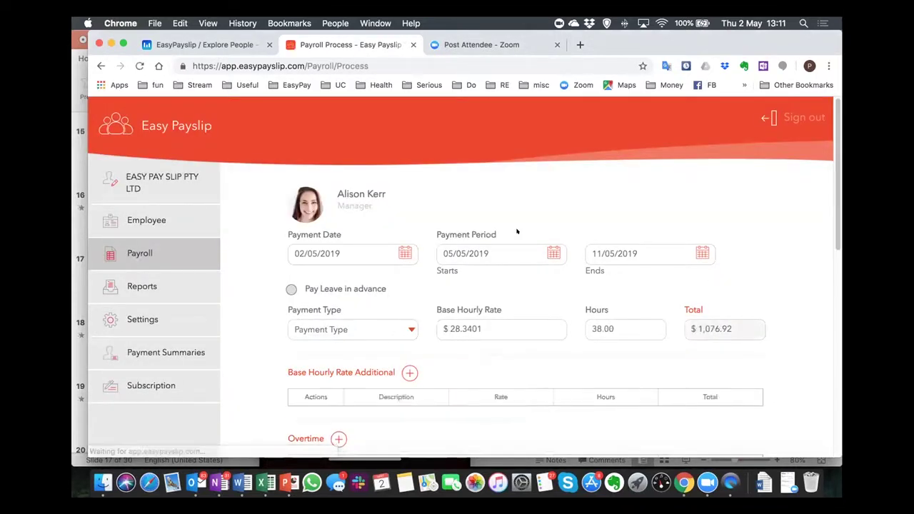
Choose EFT as the manager's payment type in the Payment Type dropdown.
scroll(377, 280, "down", 2)
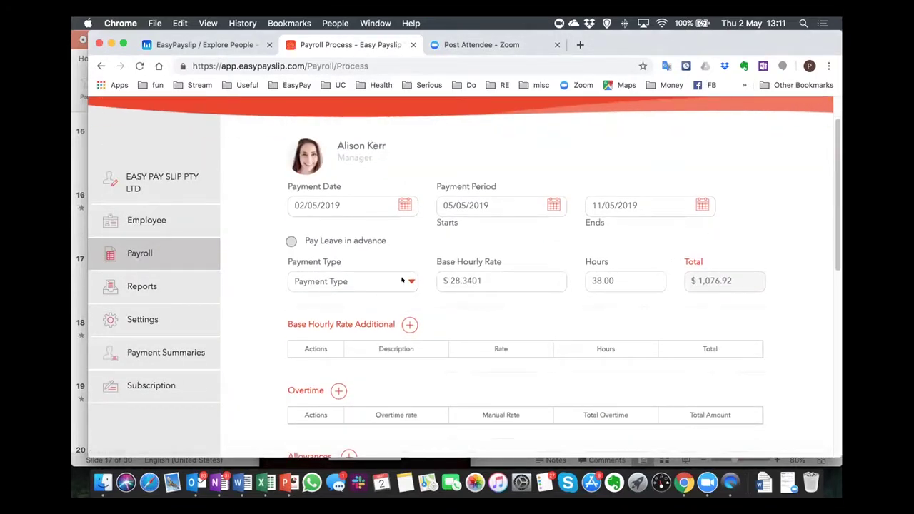
left_click(377, 282)
left_click(379, 281)
left_click(381, 282)
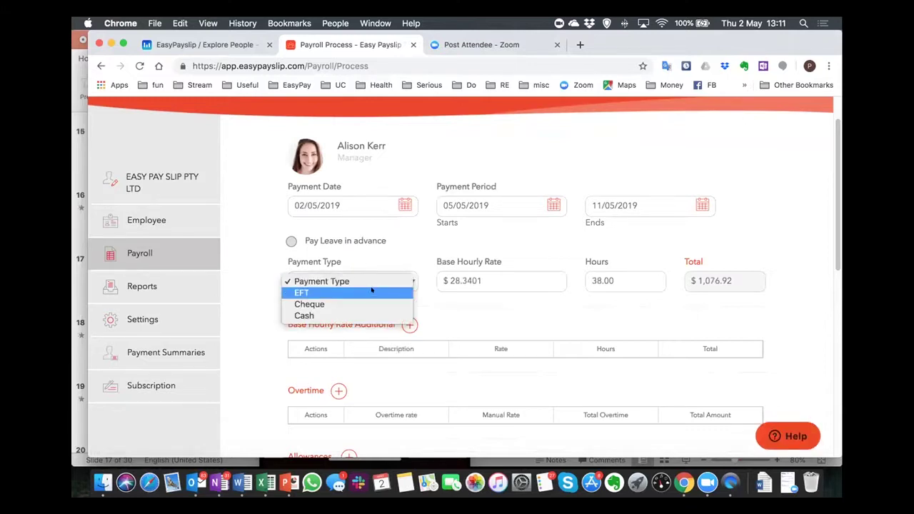
left_click(372, 292)
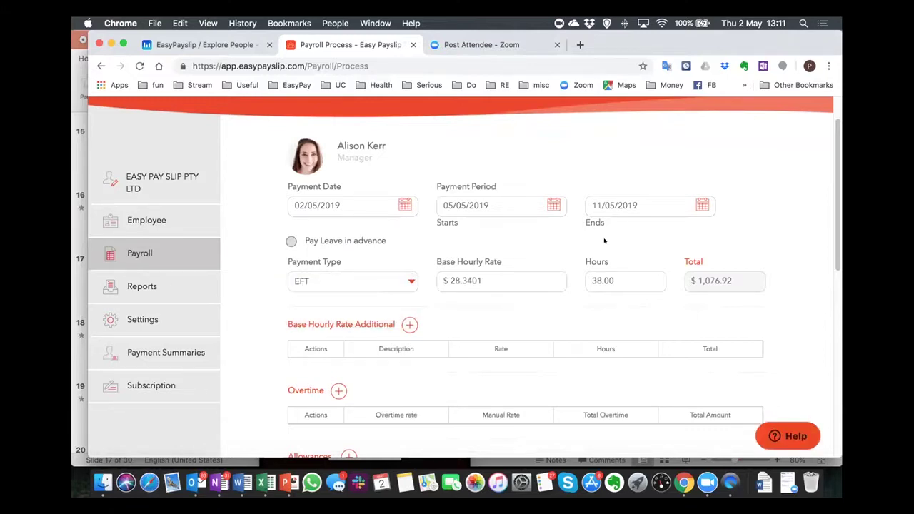
scroll(604, 240, "down", 2)
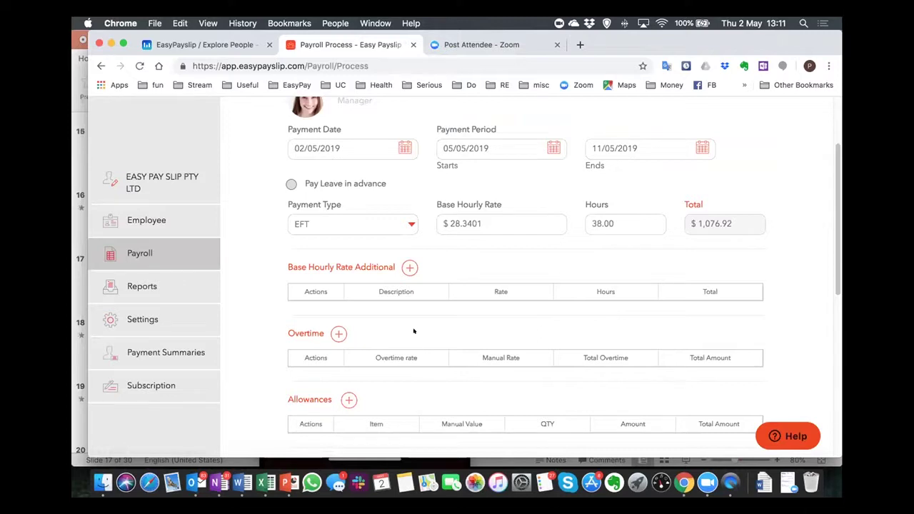
Add an Additional Base Rate 1 line at $35.0000 for 4 hours, totalling $140.00.
left_click(405, 269)
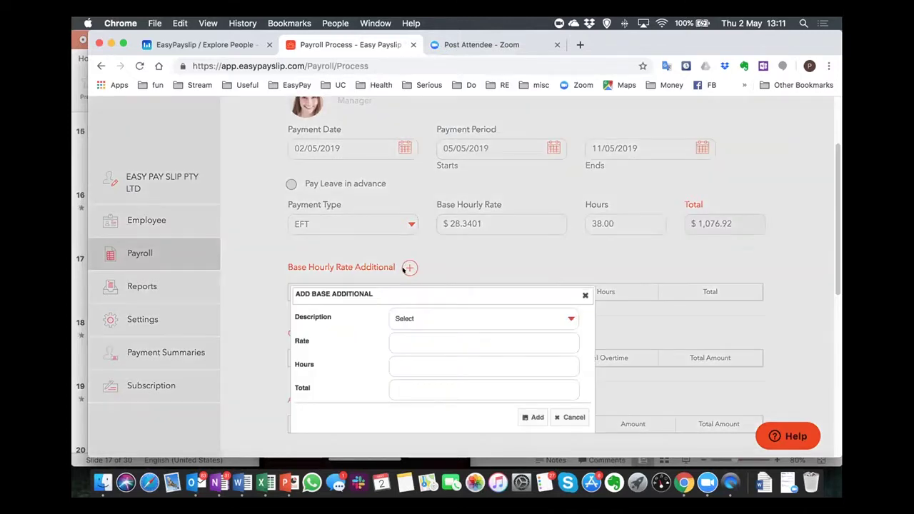
left_click(414, 314)
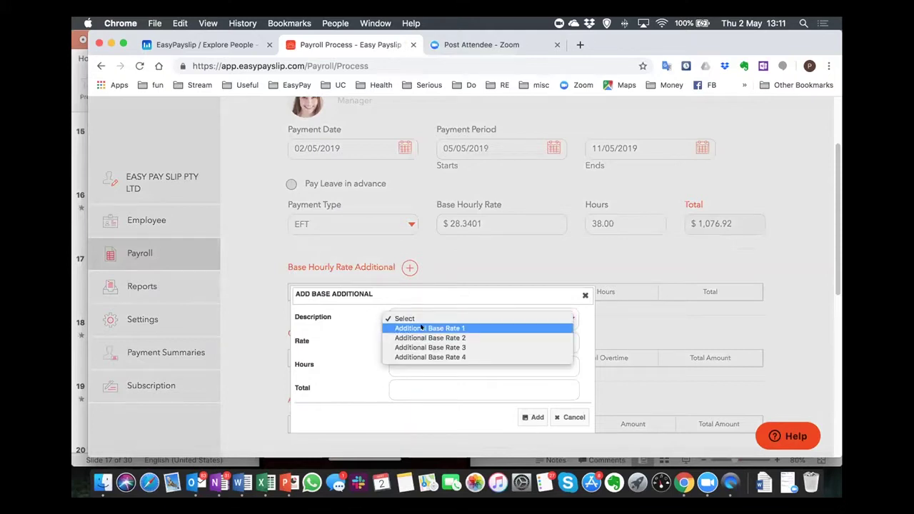
left_click(421, 327)
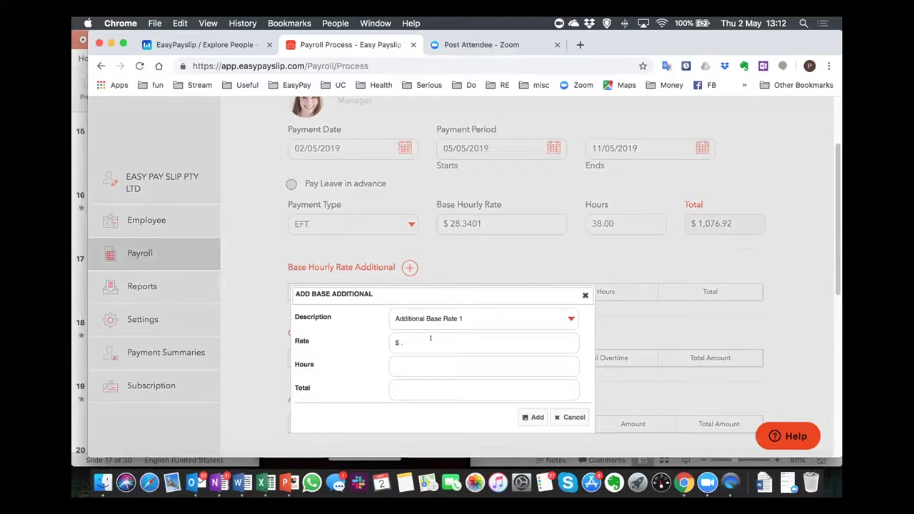
left_click(431, 338)
type("35")
left_click(439, 364)
type("4")
key("Tab")
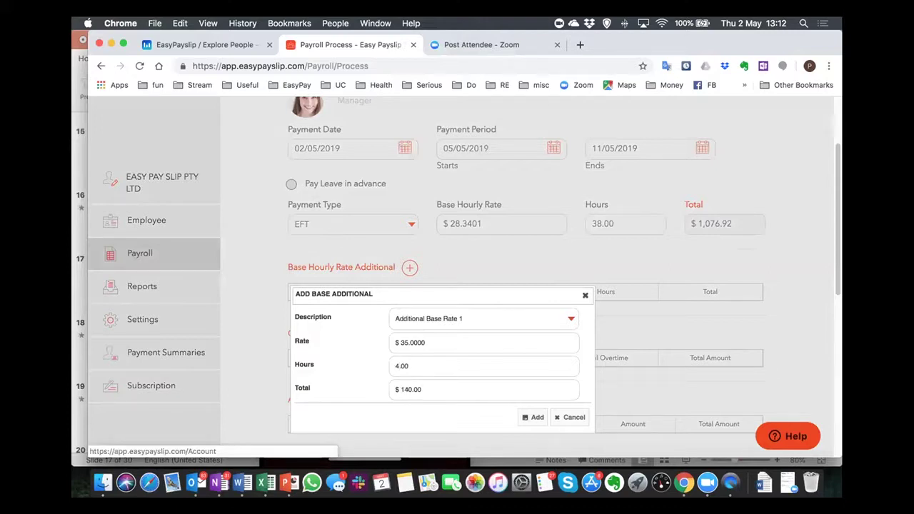
left_click(534, 417)
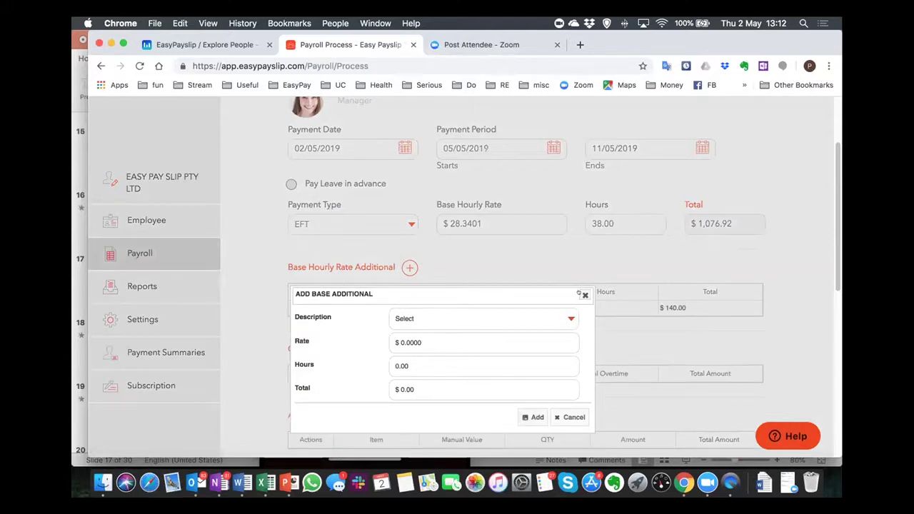
left_click(581, 294)
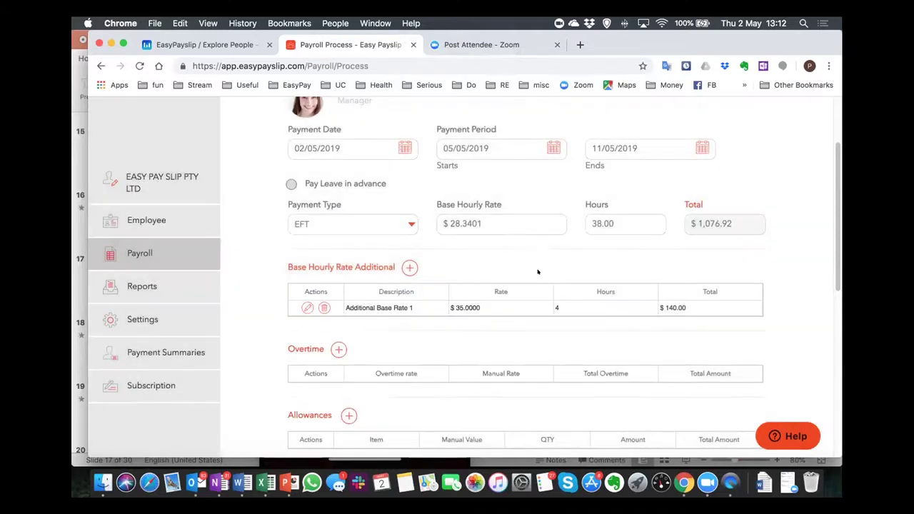
scroll(468, 263, "down", 1)
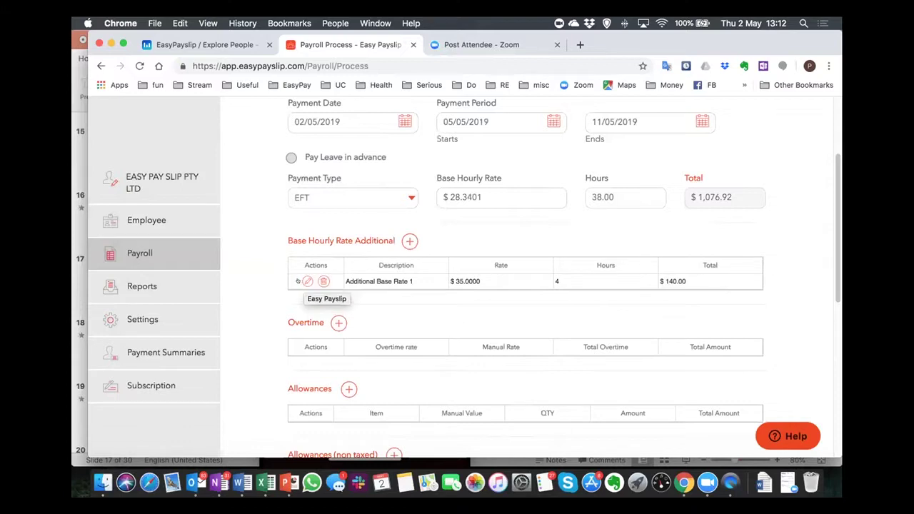
Add an Additional Base Rate 2 line at $40.0000 for 3 hours, totalling $120.00.
left_click(408, 241)
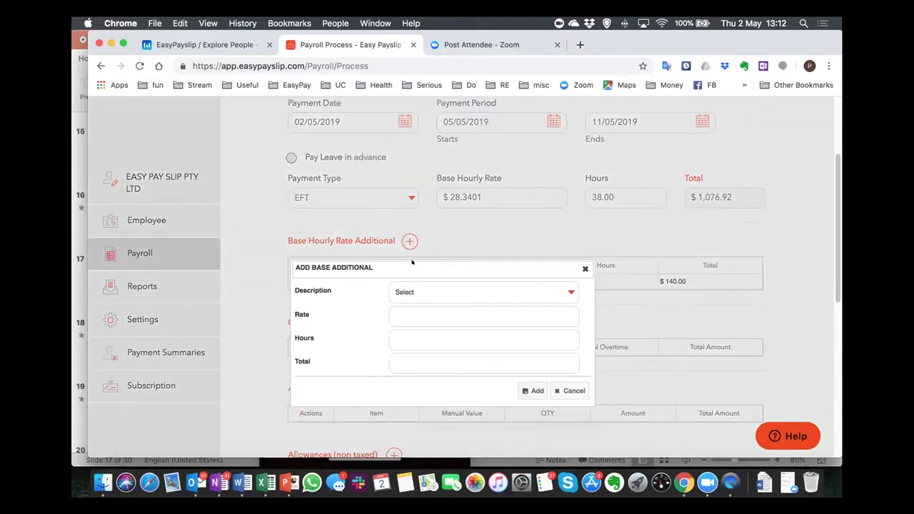
left_click(428, 292)
left_click(431, 310)
left_click(433, 311)
type("40")
key("Tab")
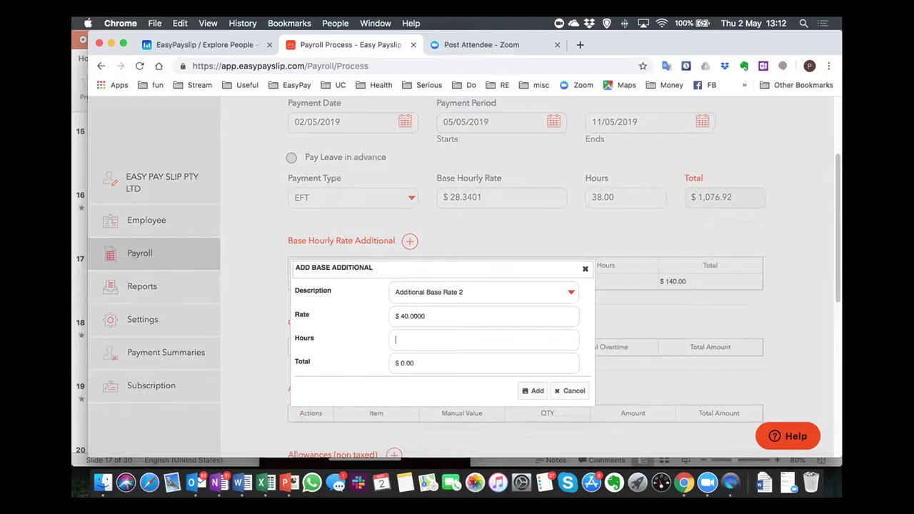
type("3")
key("Tab")
left_click(531, 390)
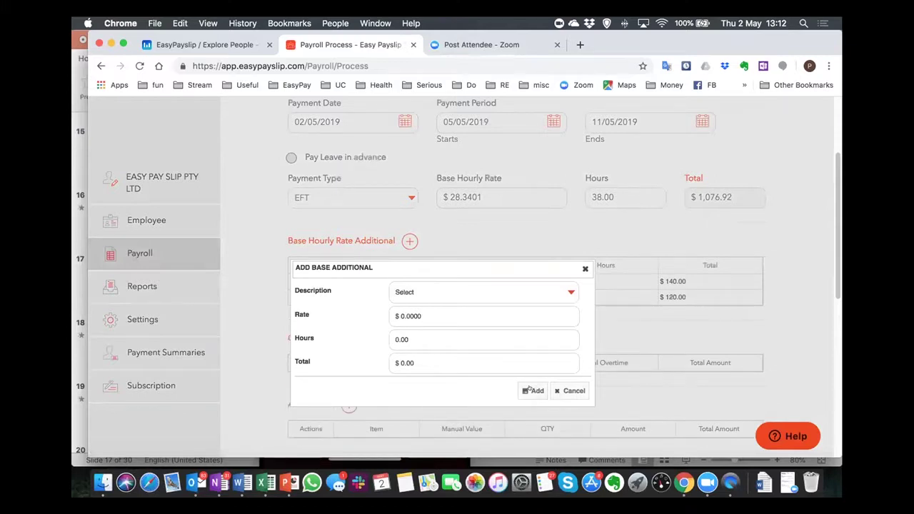
left_click(582, 267)
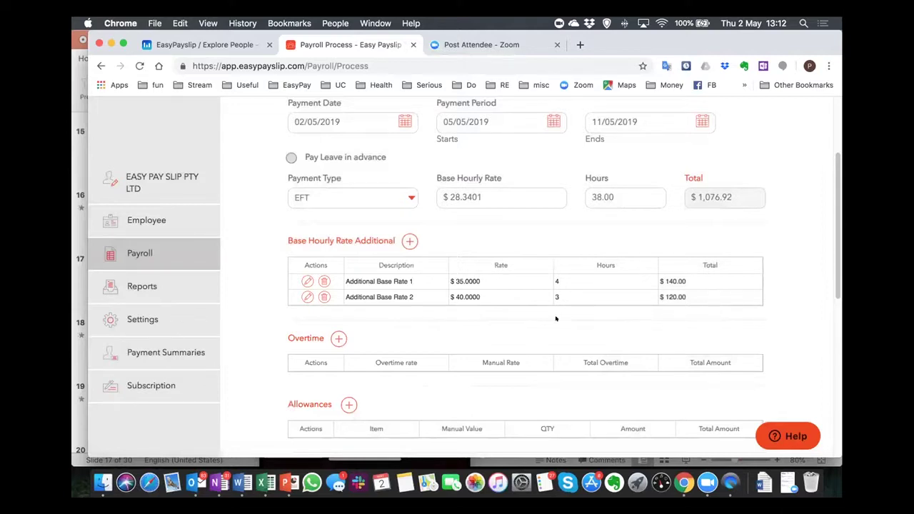
Change the base hours from 38 to 31, making the base total $878.54.
left_click(605, 205)
key("BackSpace")
left_click_drag(628, 198, 558, 193)
key("BackSpace")
type("31")
left_click(539, 231)
scroll(527, 221, "down", 3)
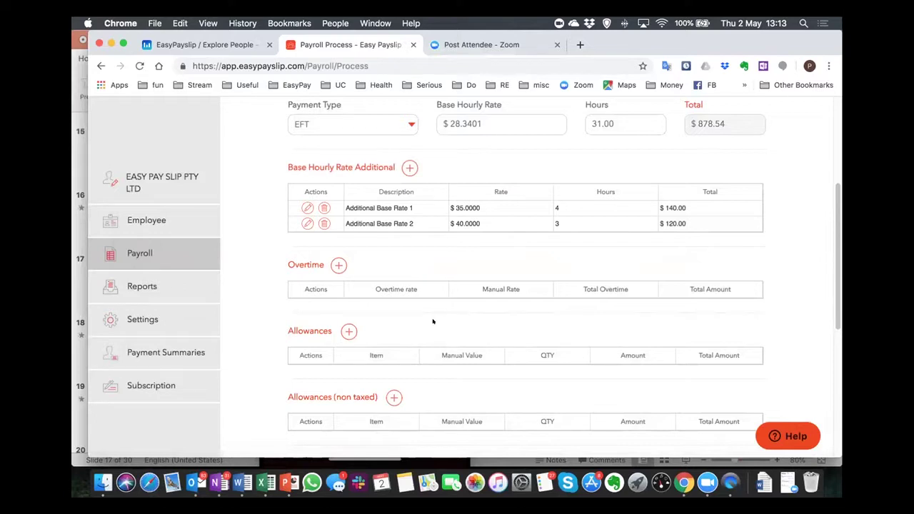
scroll(381, 254, "up", 1)
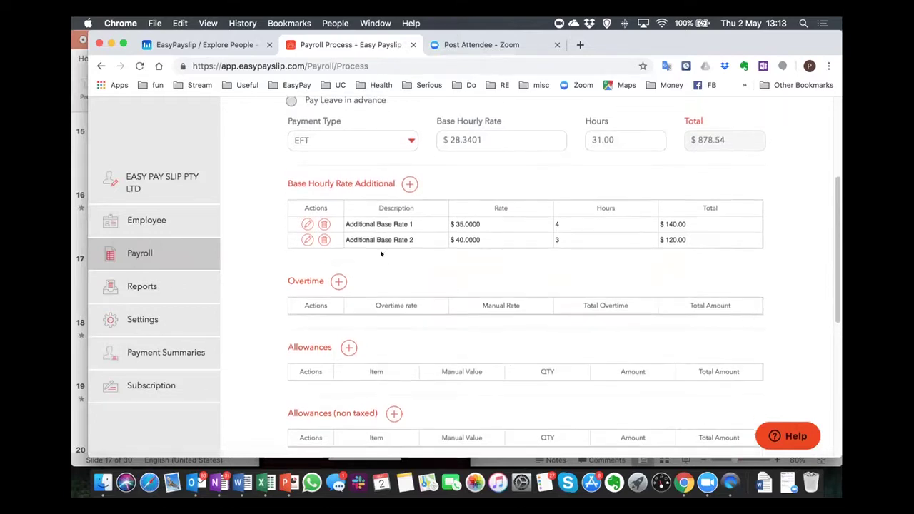
scroll(380, 253, "down", 2)
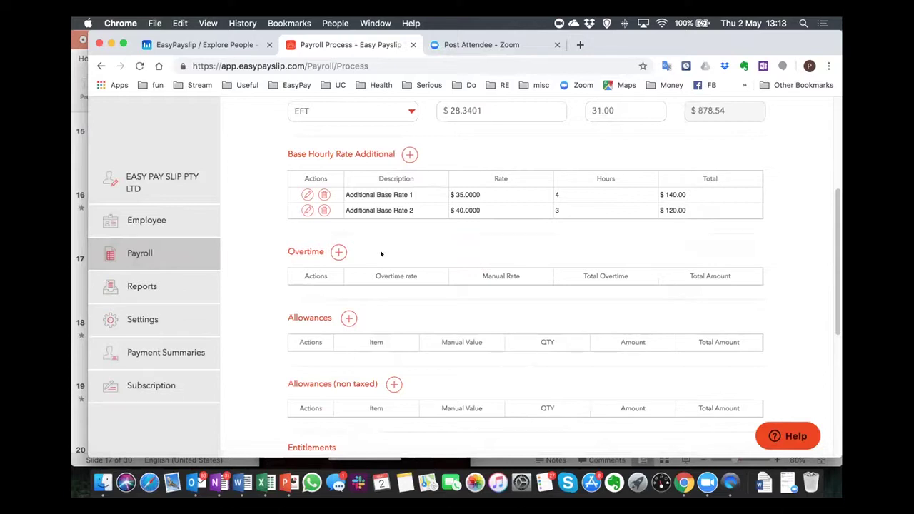
Add an overtime line at the 1.5 rate for 6 hours, totalling $255.06.
left_click(339, 251)
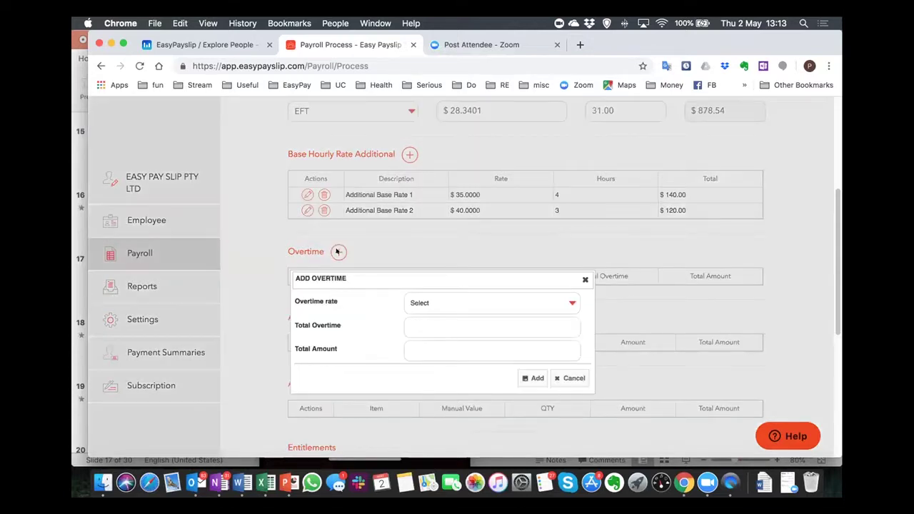
left_click(414, 302)
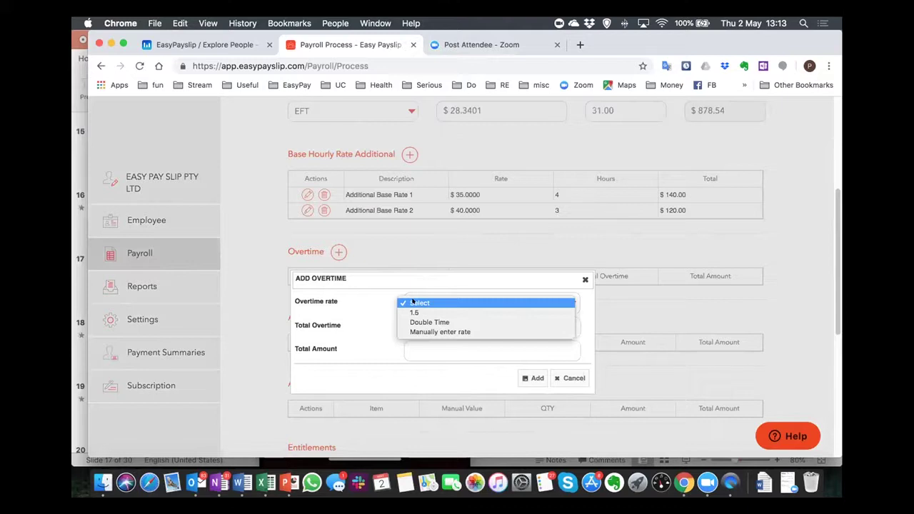
left_click(417, 312)
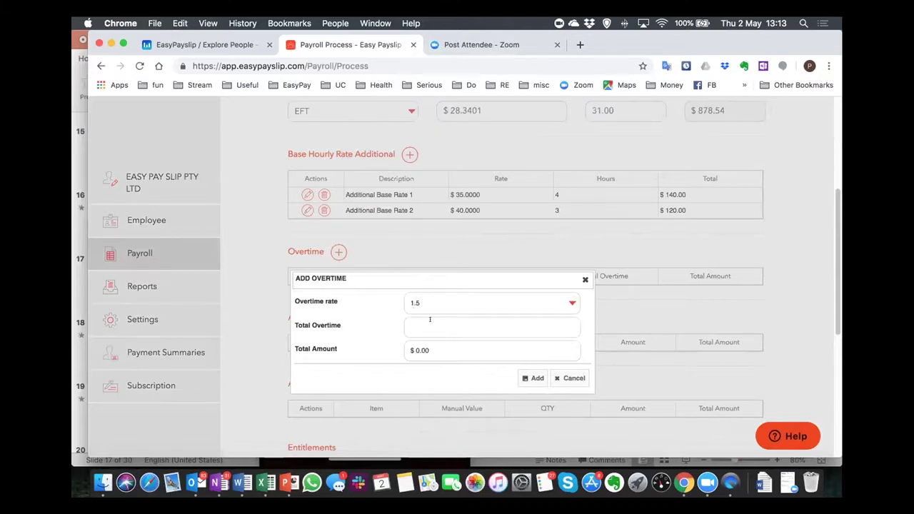
type("6")
left_click(534, 378)
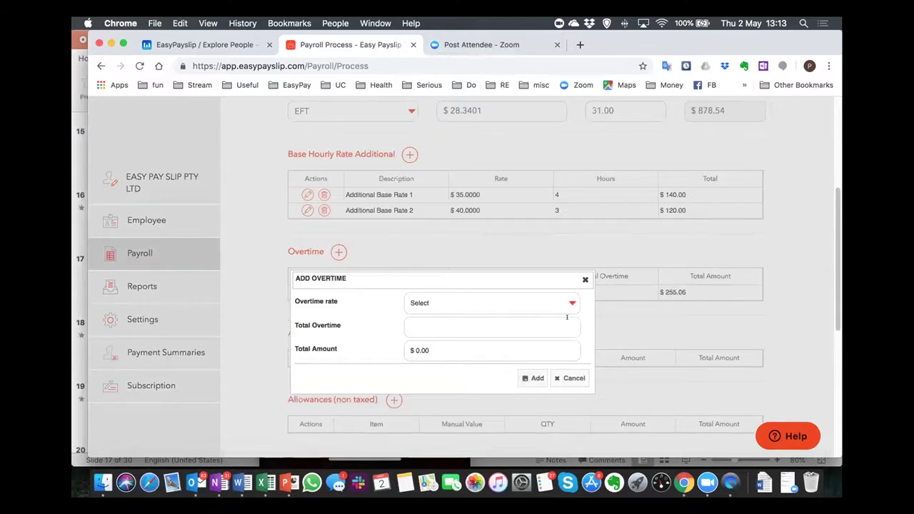
left_click(583, 279)
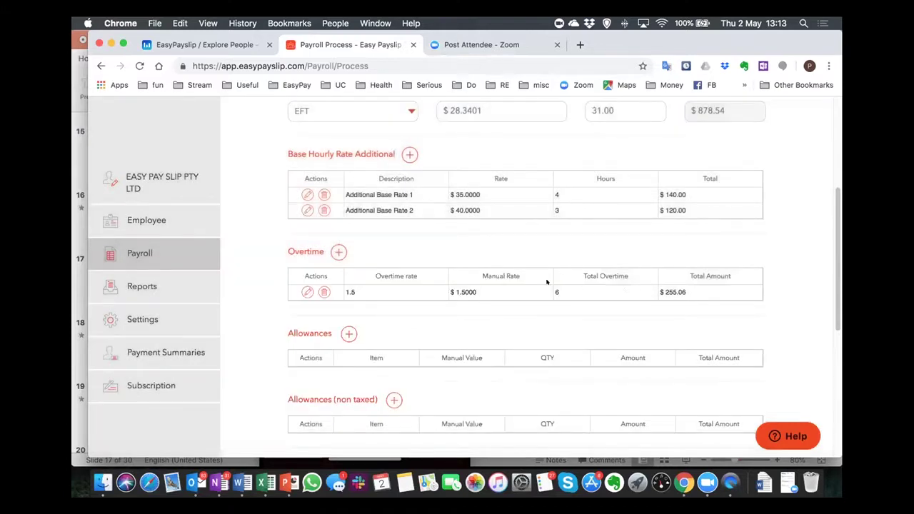
Edit the 6-hour overtime line to use Double Time, now totalling $340.08.
left_click(300, 292)
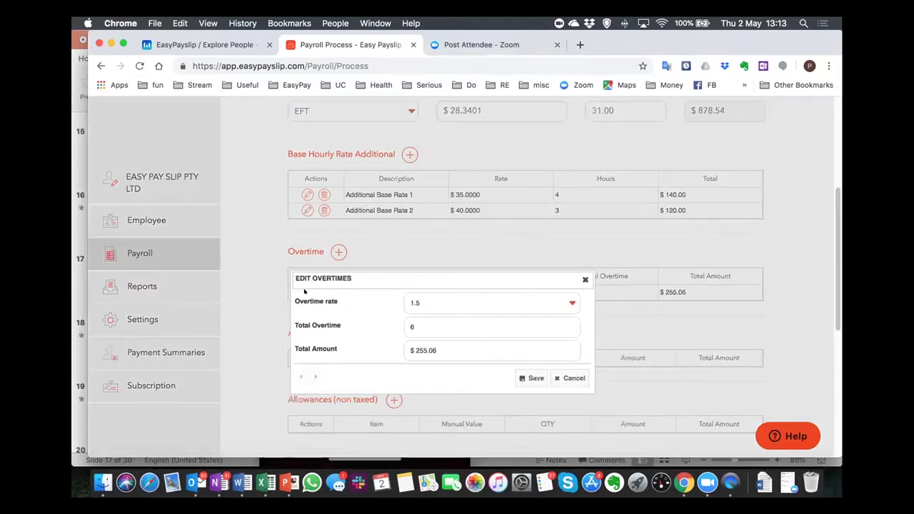
left_click(429, 302)
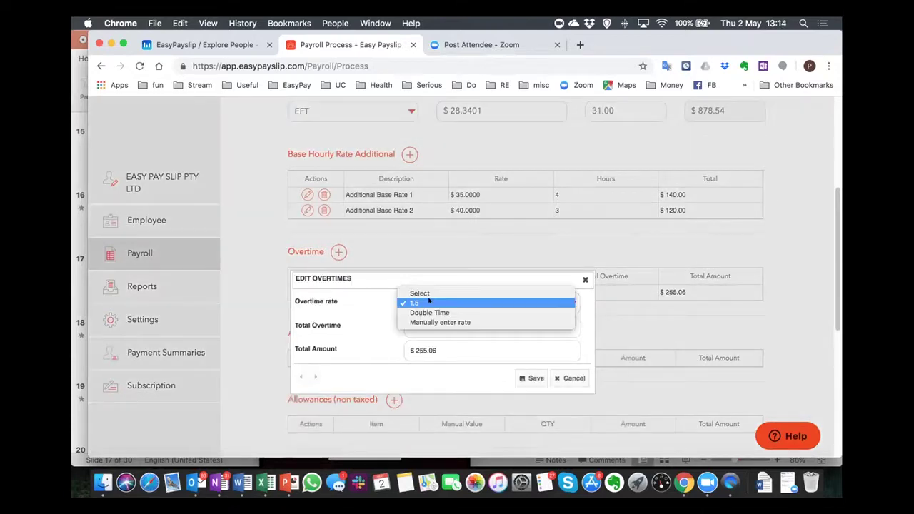
left_click(437, 312)
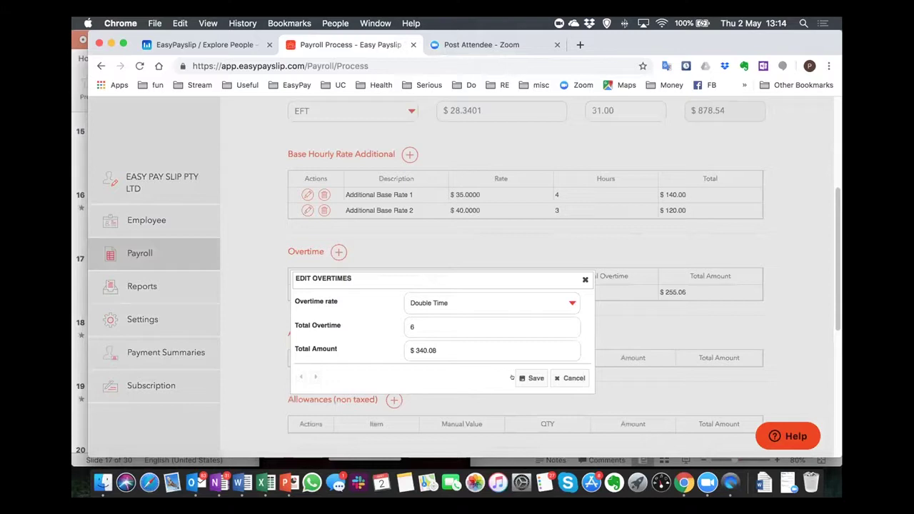
left_click(577, 282)
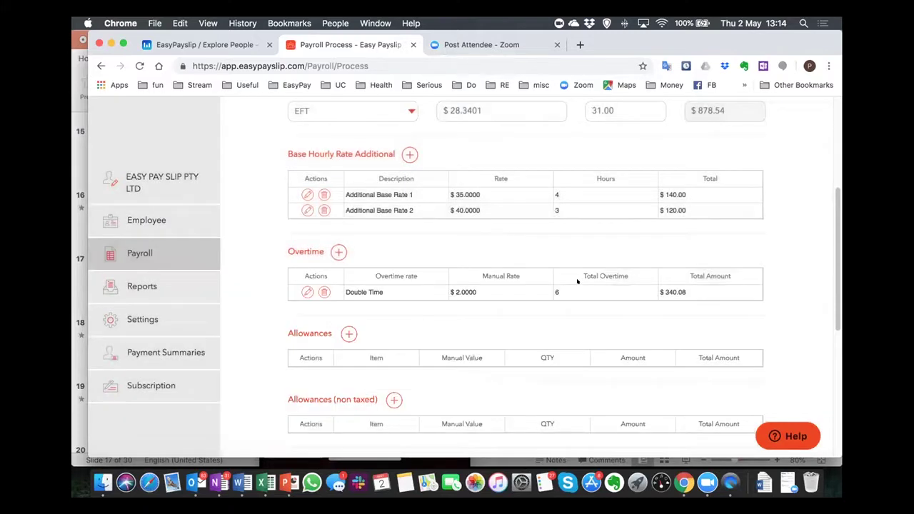
scroll(529, 300, "down", 1)
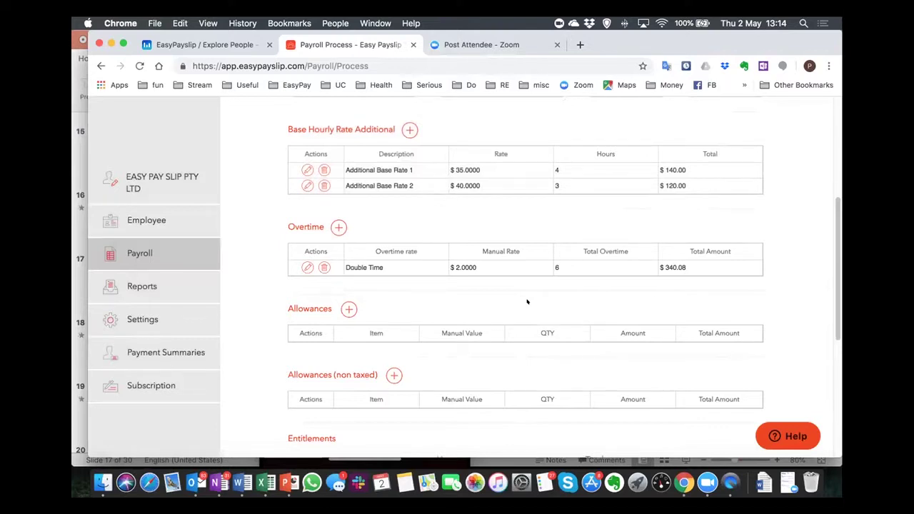
scroll(527, 301, "down", 1)
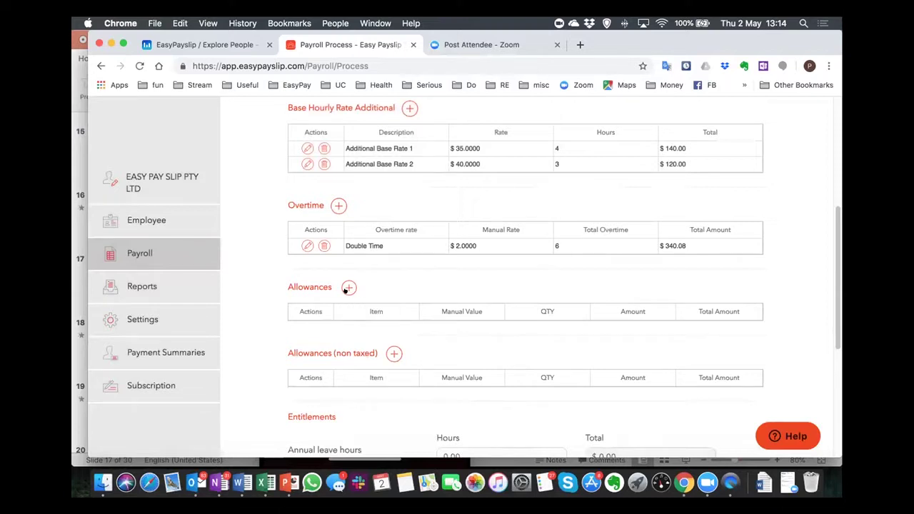
Add a Meals allowance with quantity 1 and amount $25.00.
left_click(347, 288)
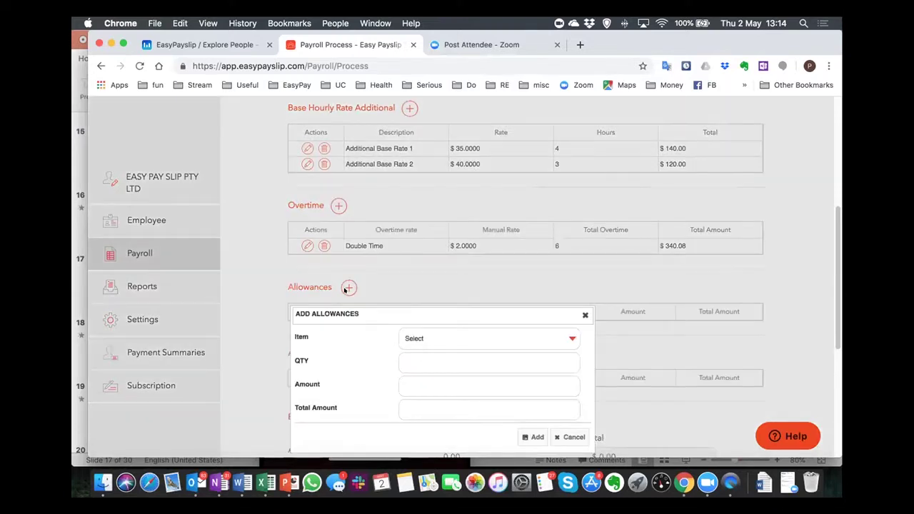
left_click(506, 331)
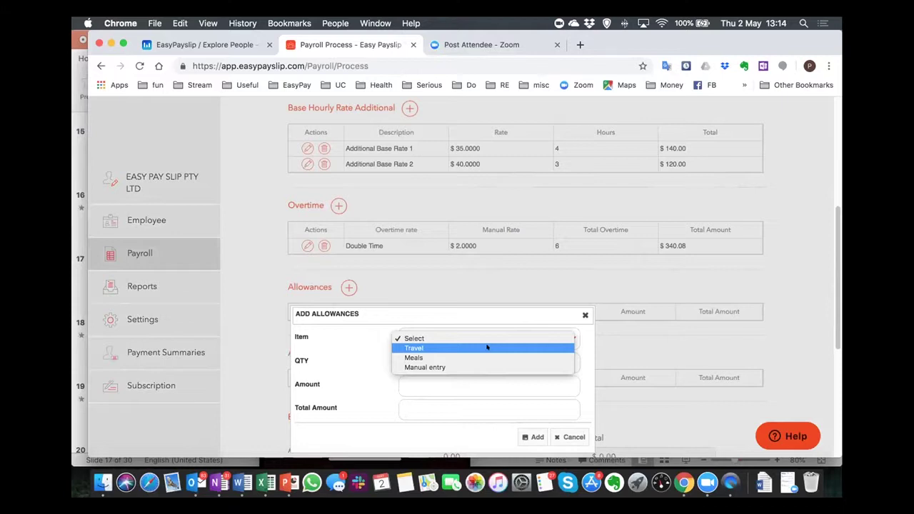
left_click(487, 357)
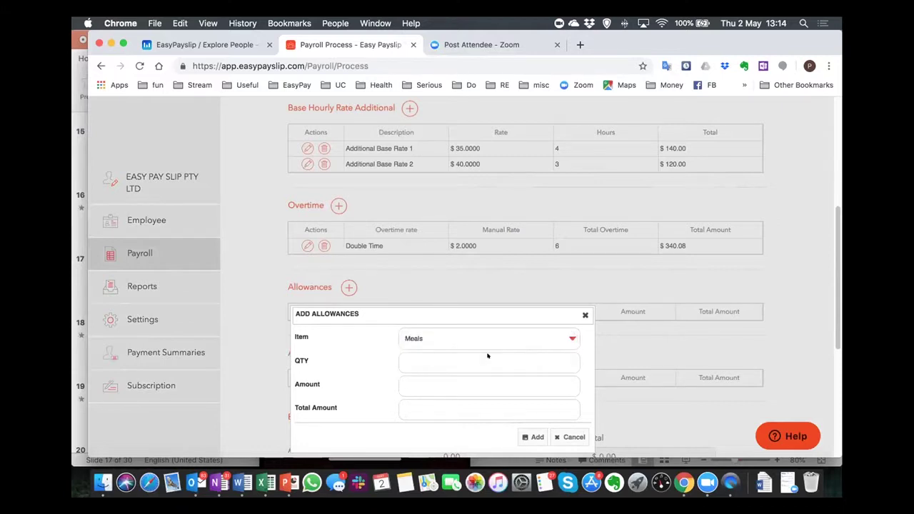
left_click(488, 356)
type("1")
left_click(489, 386)
type("25")
key("Tab")
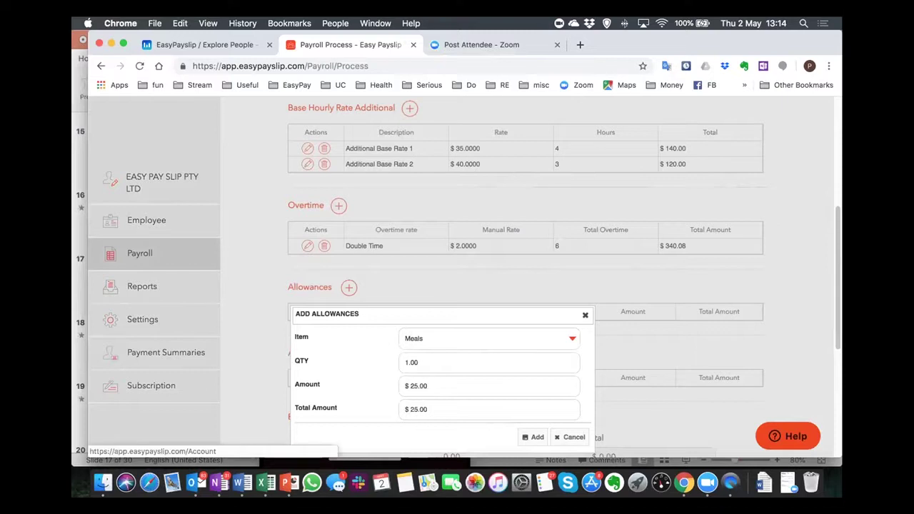
left_click_drag(441, 310, 463, 259)
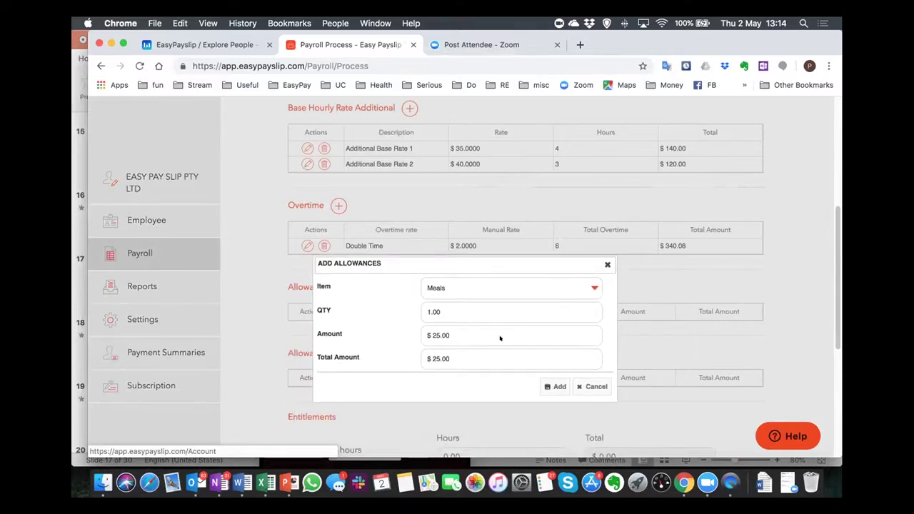
left_click(543, 386)
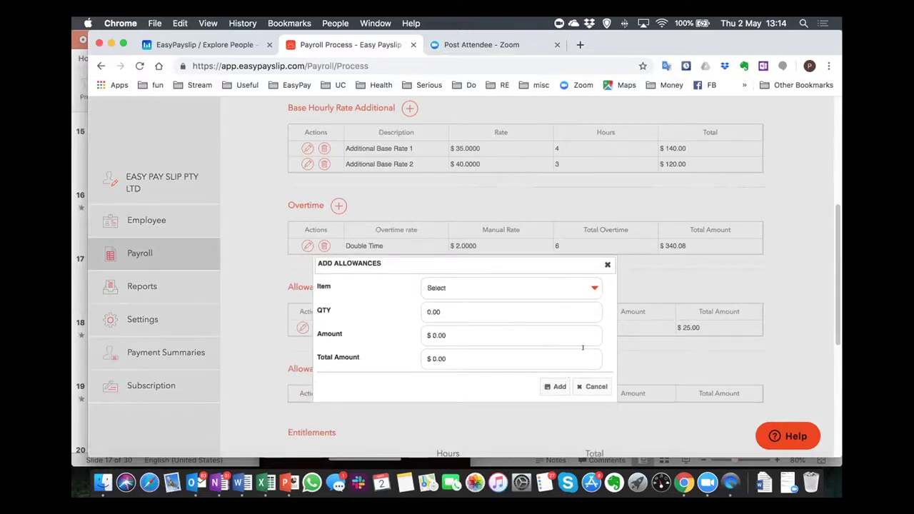
left_click(607, 264)
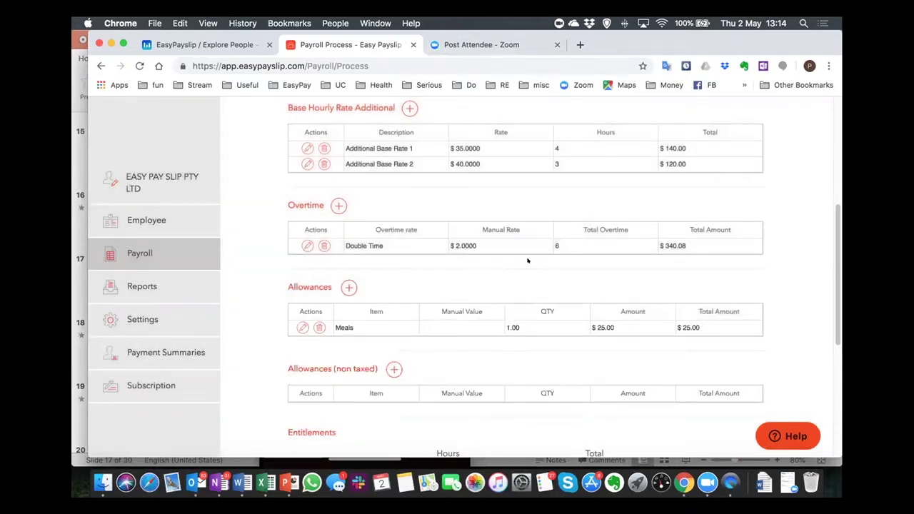
Enter 7.60 hours of annual leave, totalling $215.38.
scroll(527, 260, "down", 3)
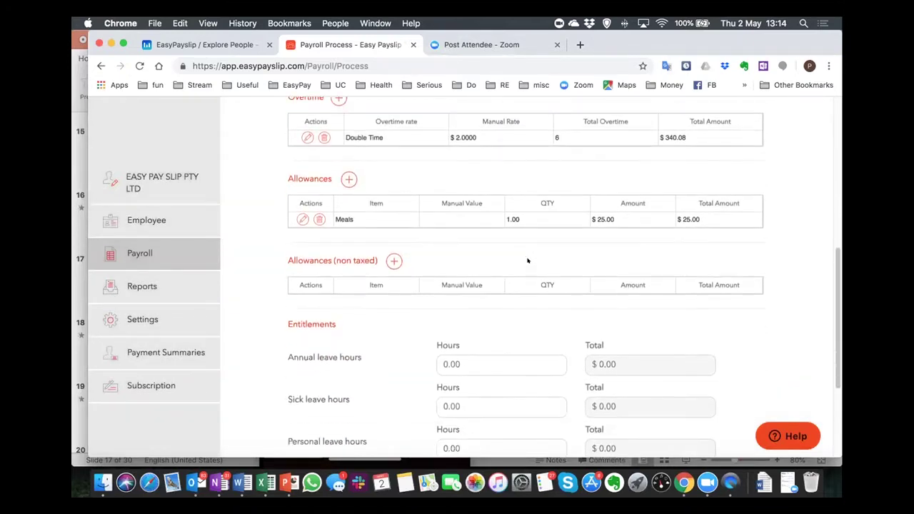
scroll(527, 260, "down", 1)
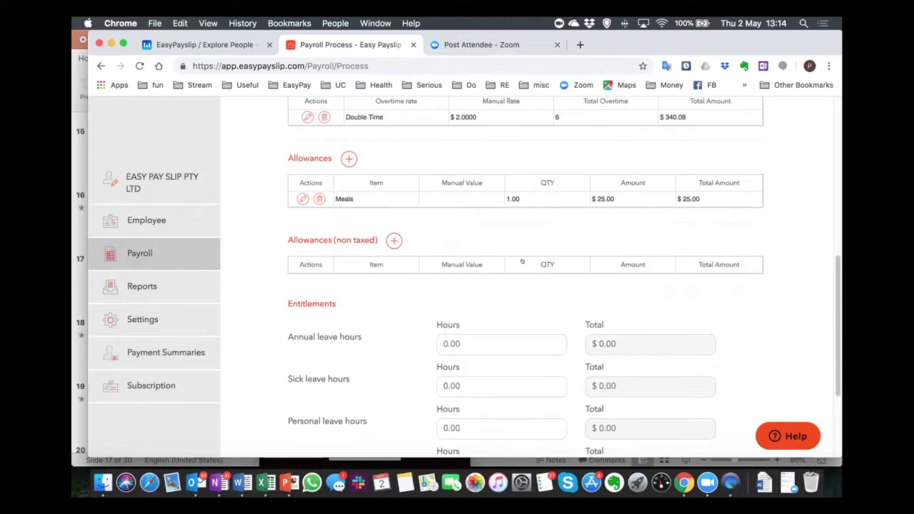
scroll(522, 262, "up", 1)
scroll(525, 260, "down", 3)
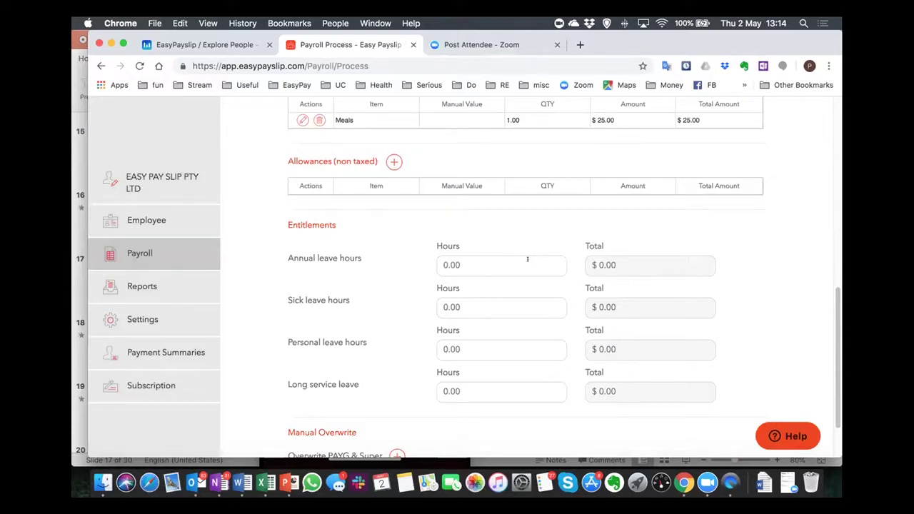
left_click(519, 263)
type("7.60")
Replace the 31.00 base hours with 23.40, making the base total 663.16.
scroll(506, 279, "up", 10)
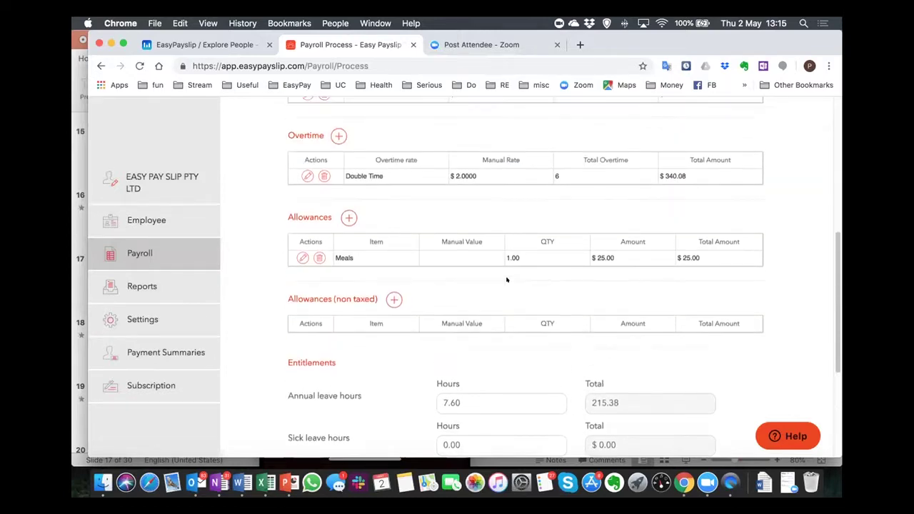
scroll(506, 279, "up", 1)
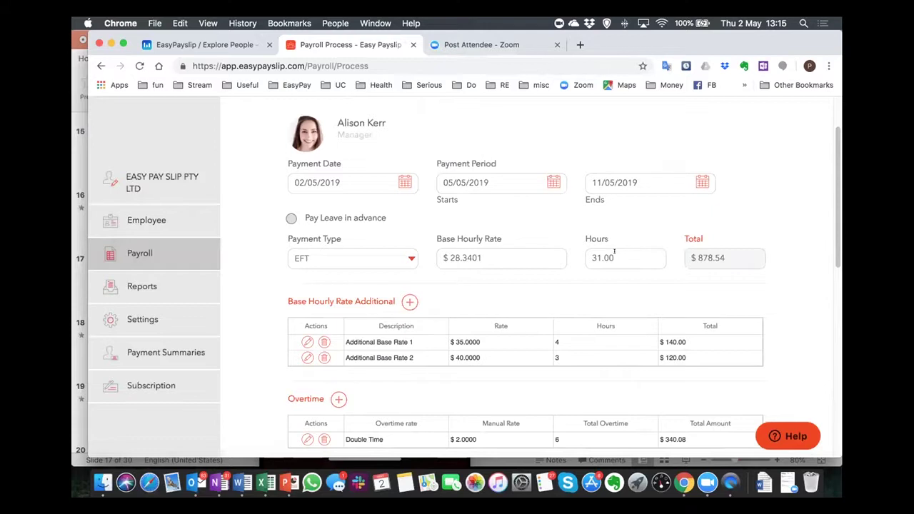
left_click_drag(614, 251, 556, 250)
key("BackSpace")
type("23.4")
type("0")
scroll(526, 261, "down", 3)
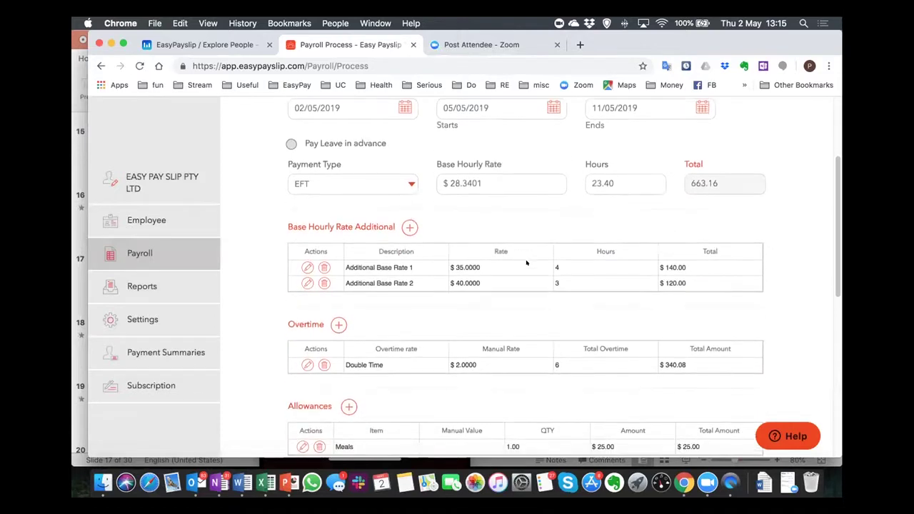
scroll(526, 263, "down", 8)
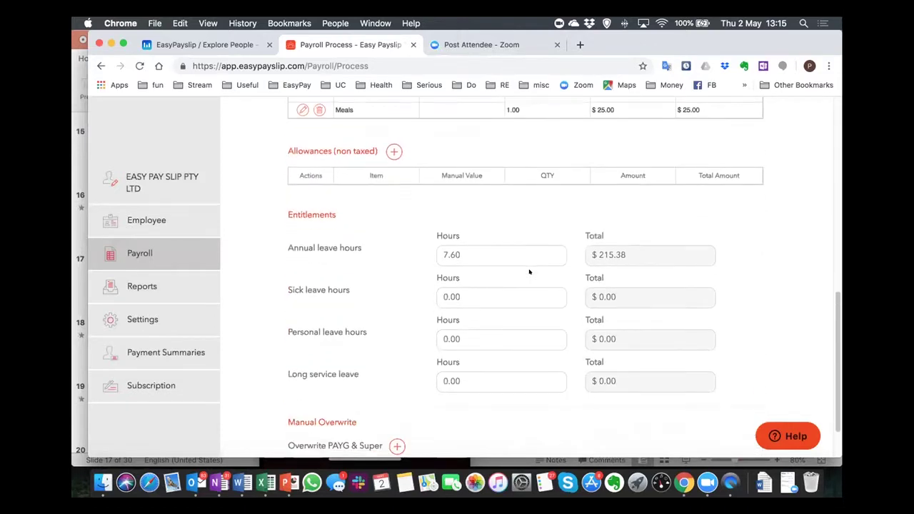
scroll(529, 270, "down", 2)
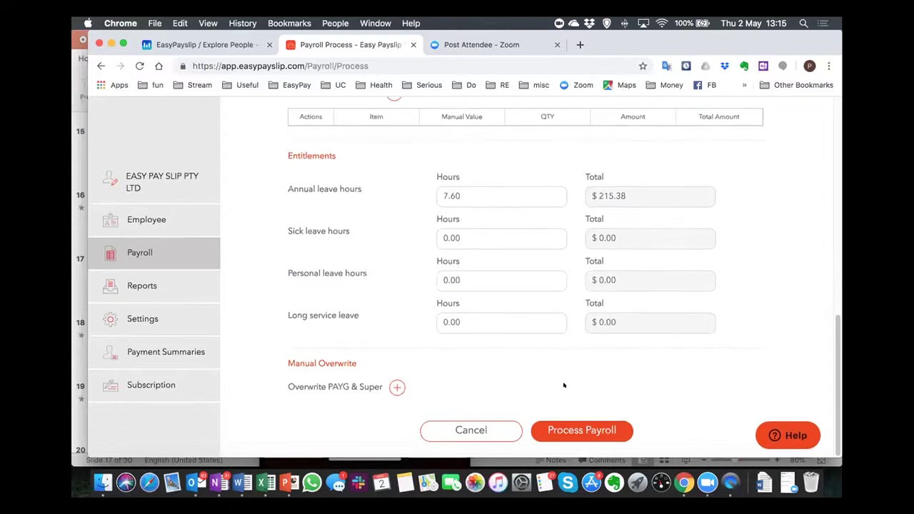
Process the payroll and check the payslip's $1,541.31 gross and $1,171.31 net pay.
left_click(551, 429)
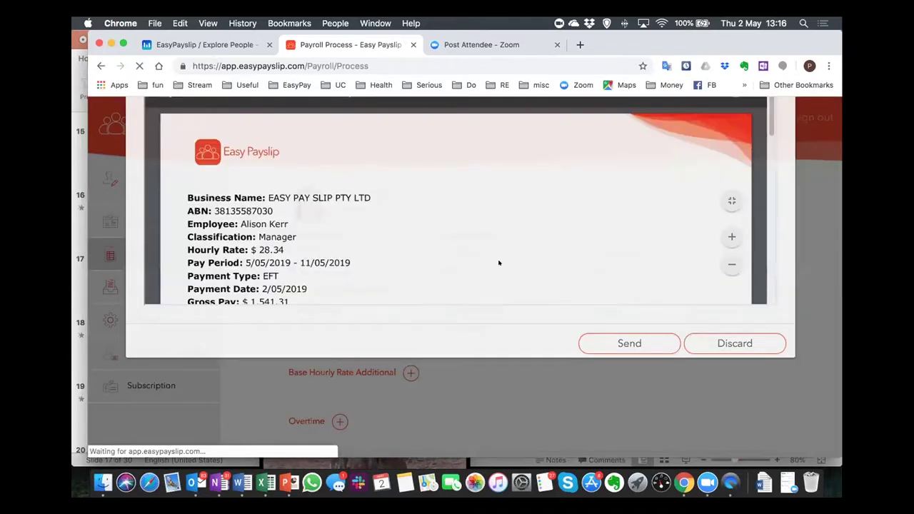
scroll(517, 279, "down", 3)
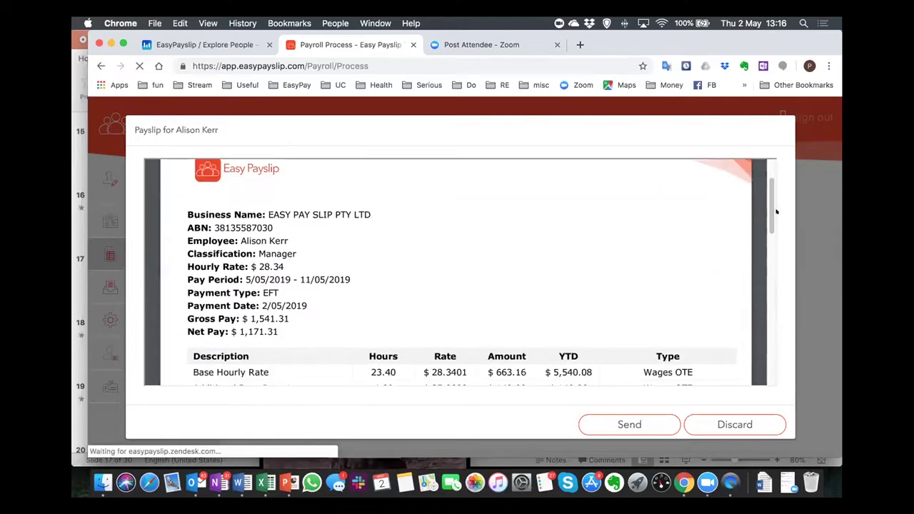
left_click_drag(769, 211, 768, 232)
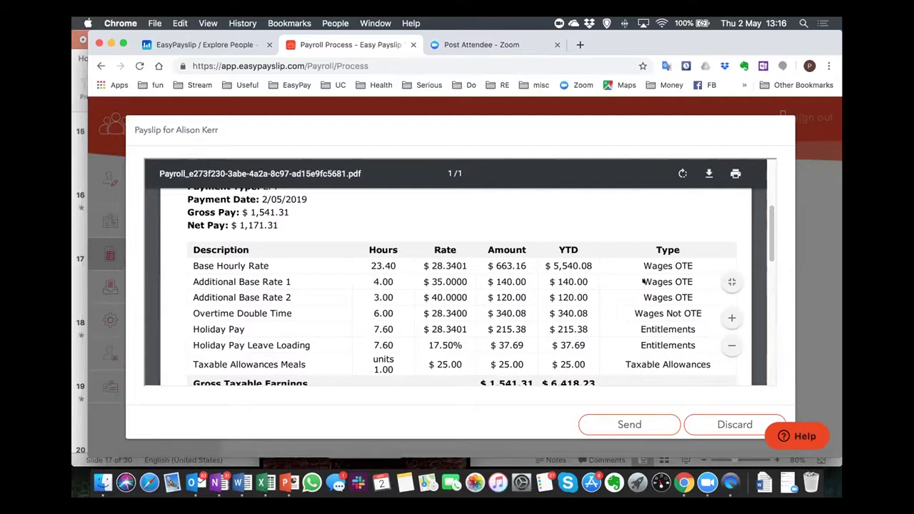
scroll(451, 289, "down", 3)
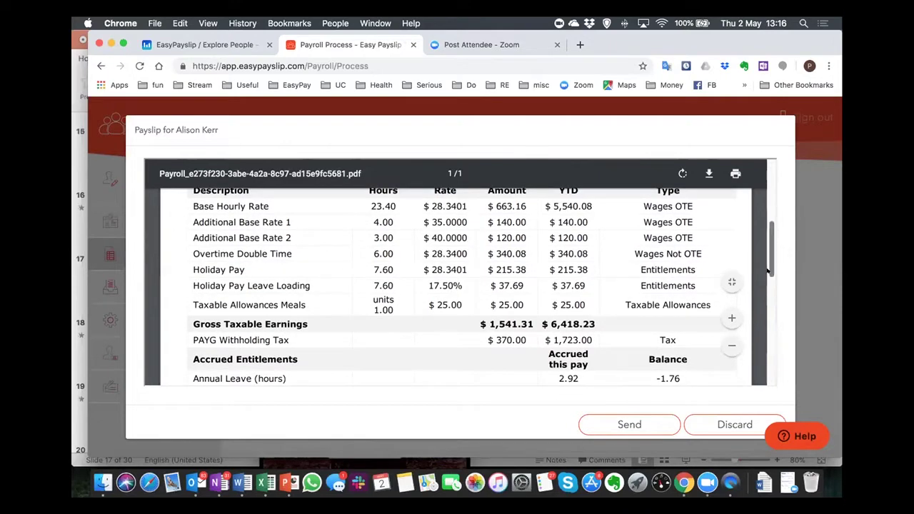
scroll(576, 289, "down", 4)
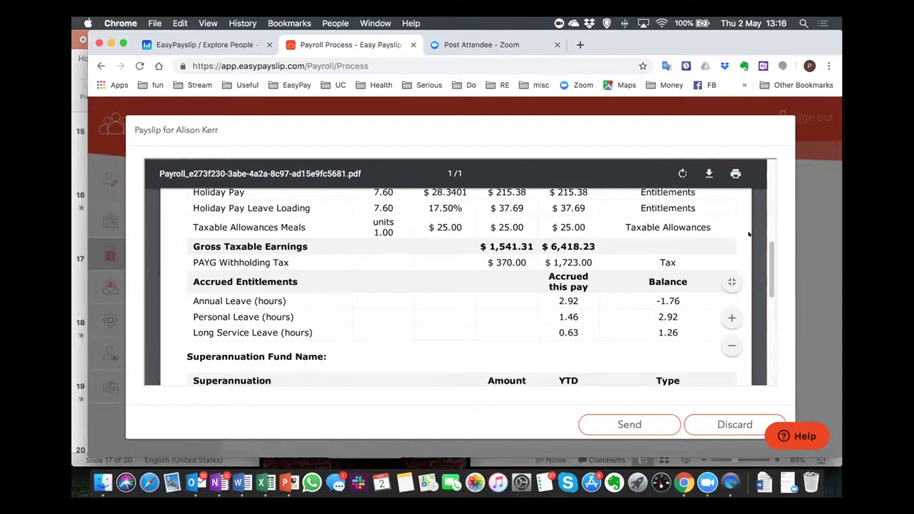
Review the rest of the payslip, including $108.16 superannuation, and send it.
scroll(769, 264, "down", 1)
scroll(769, 264, "down", 5)
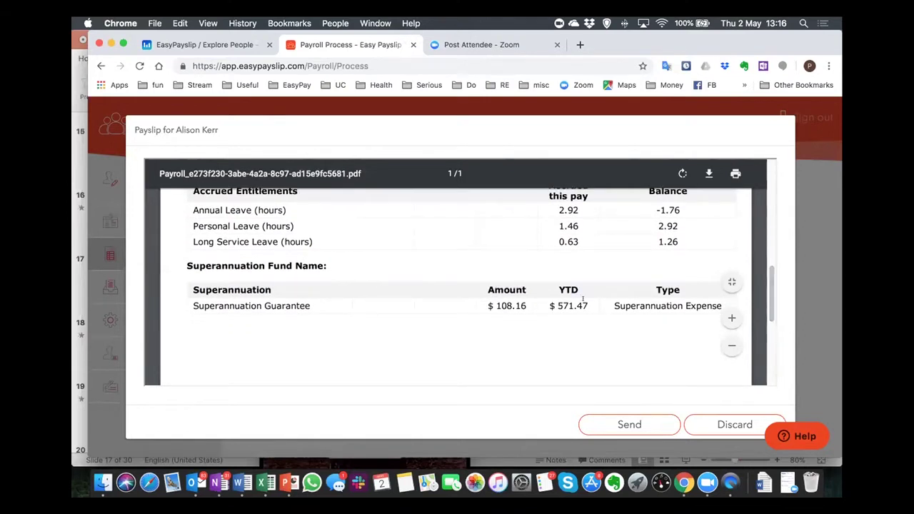
left_click(627, 425)
Send the payslip and acknowledge the 'Payroll successfully send' confirmation.
left_click(620, 421)
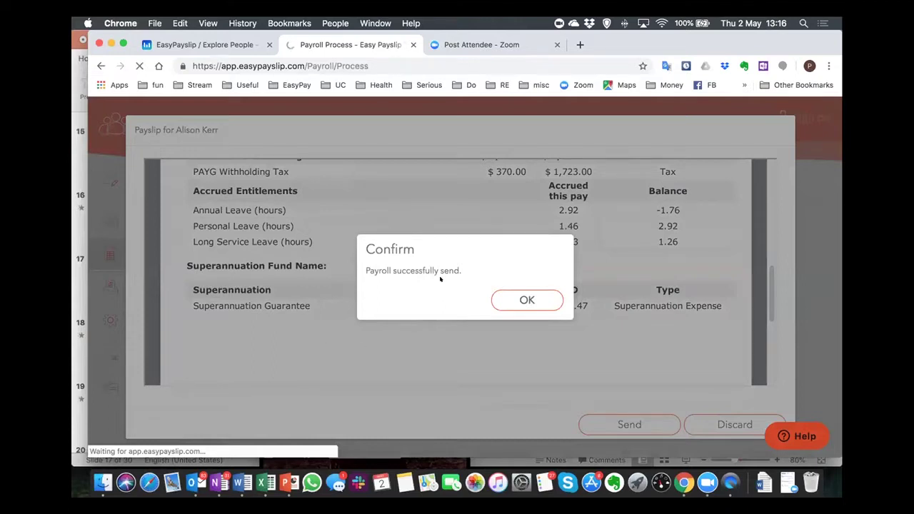
left_click(515, 299)
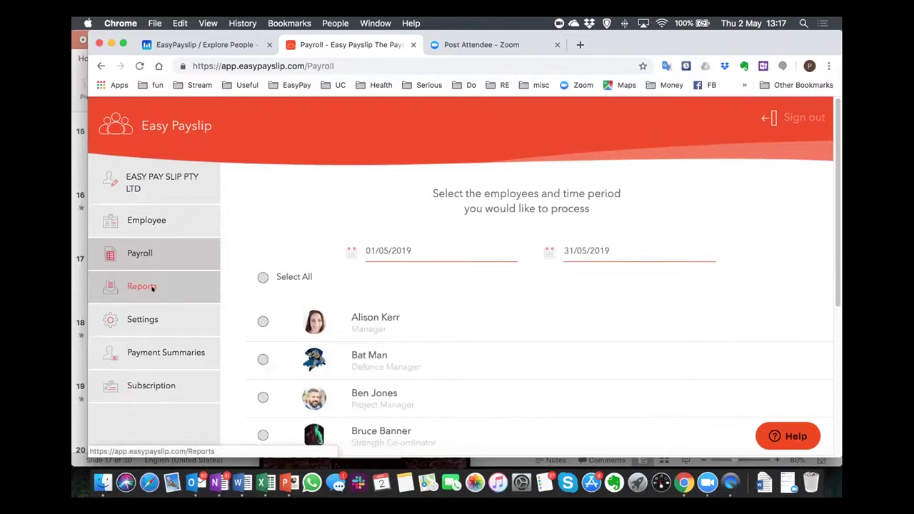
Set up a Payroll Activity Summary for the employee starting 01/04/2019.
left_click(154, 287)
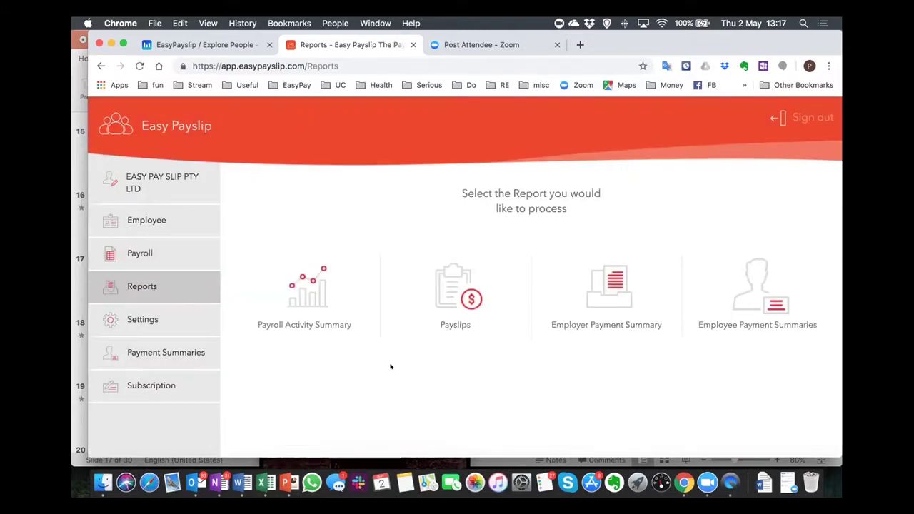
left_click(297, 298)
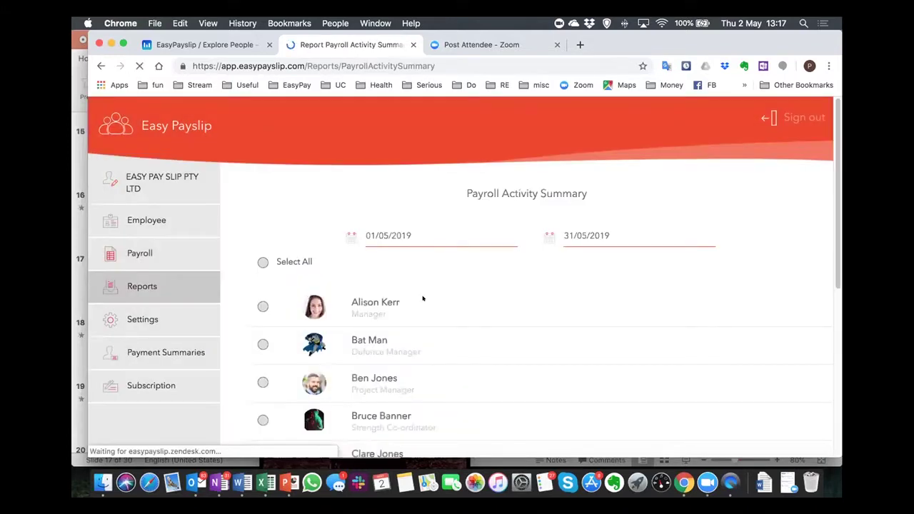
scroll(263, 306, "down", 1)
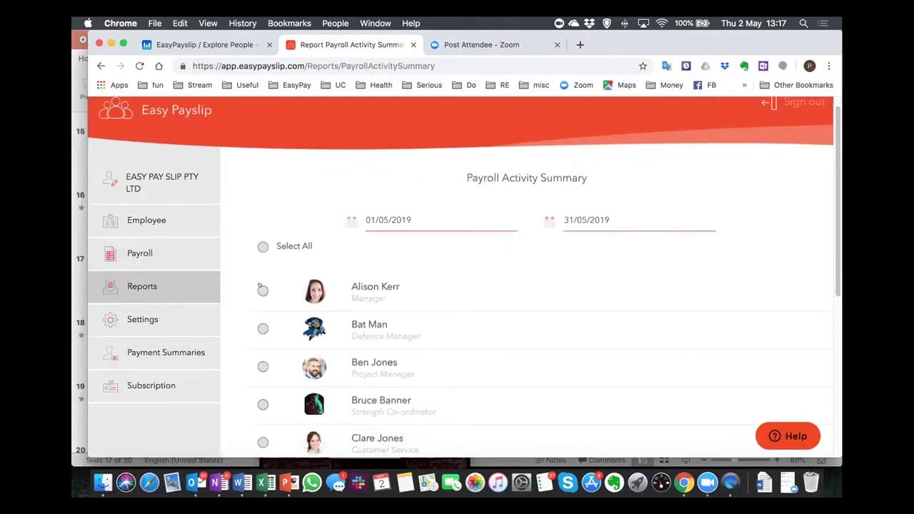
left_click(263, 290)
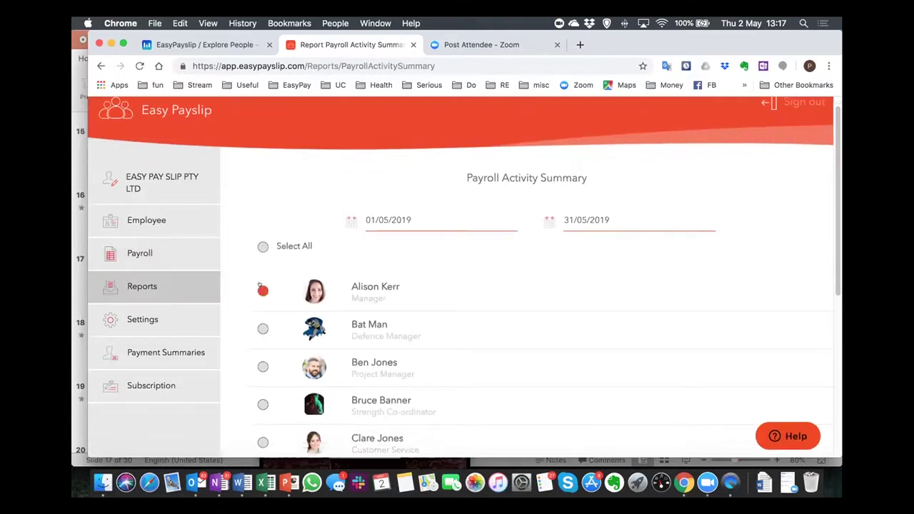
left_click(391, 218)
left_click(468, 307)
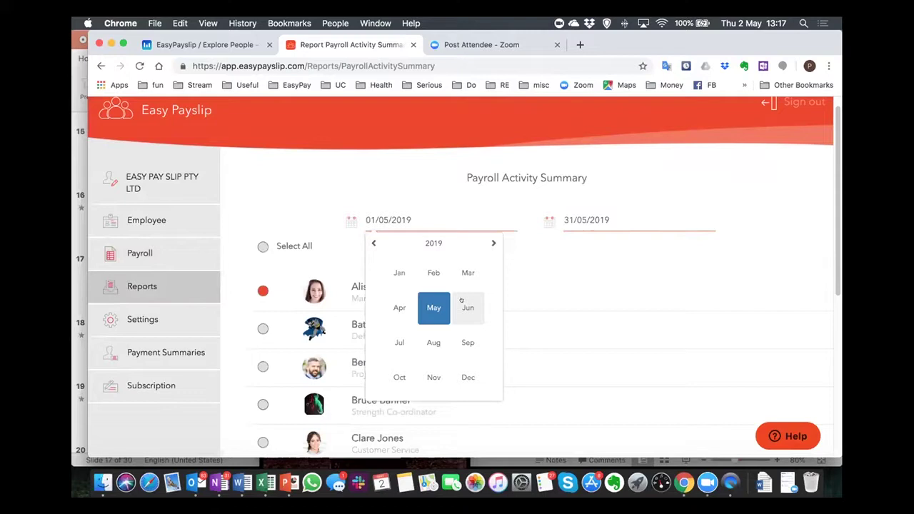
left_click(423, 305)
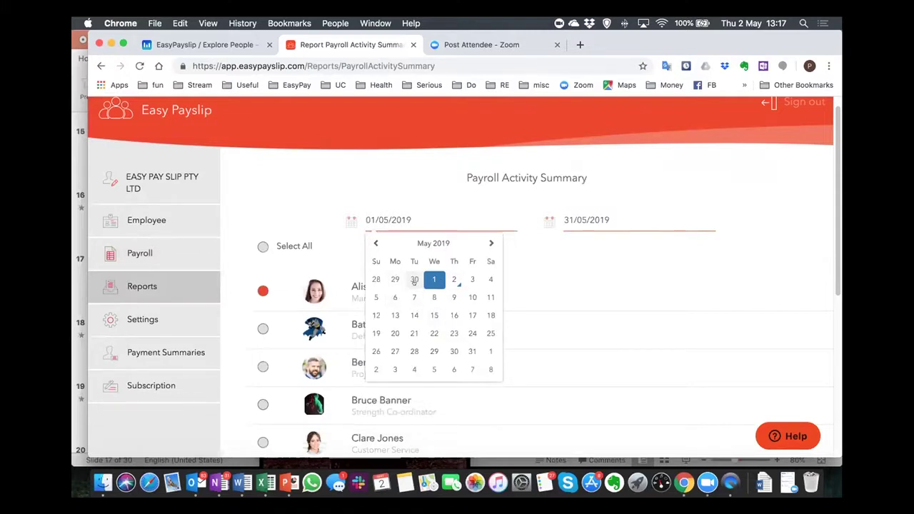
left_click(375, 245)
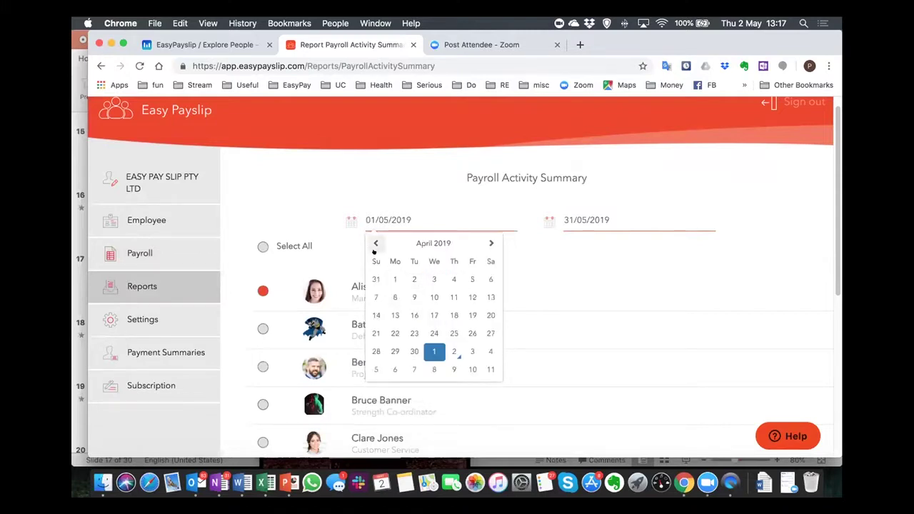
left_click(395, 279)
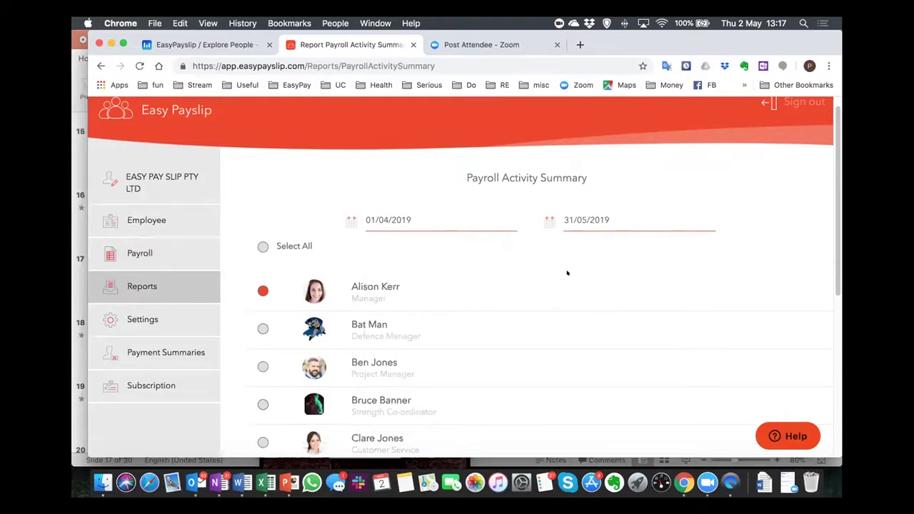
Process the report, review wages of $3,568.23, and close the preview.
scroll(567, 271, "down", 5)
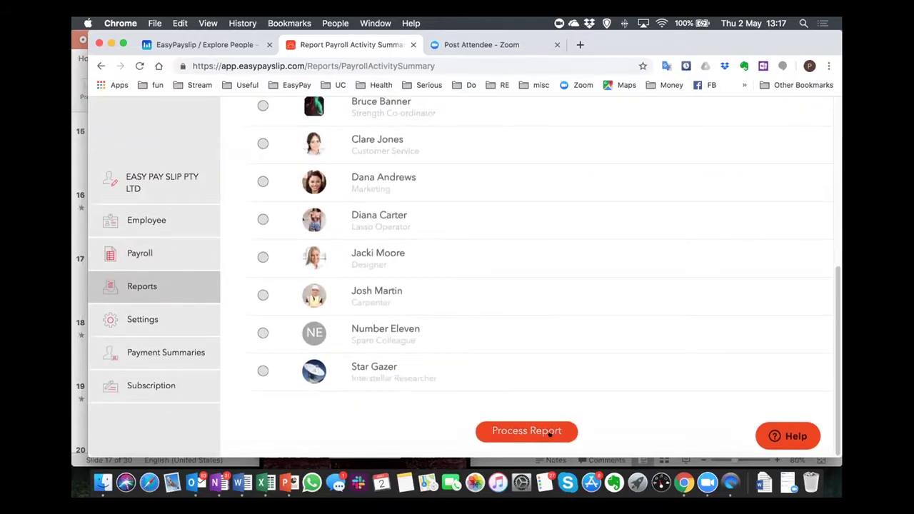
left_click(555, 432)
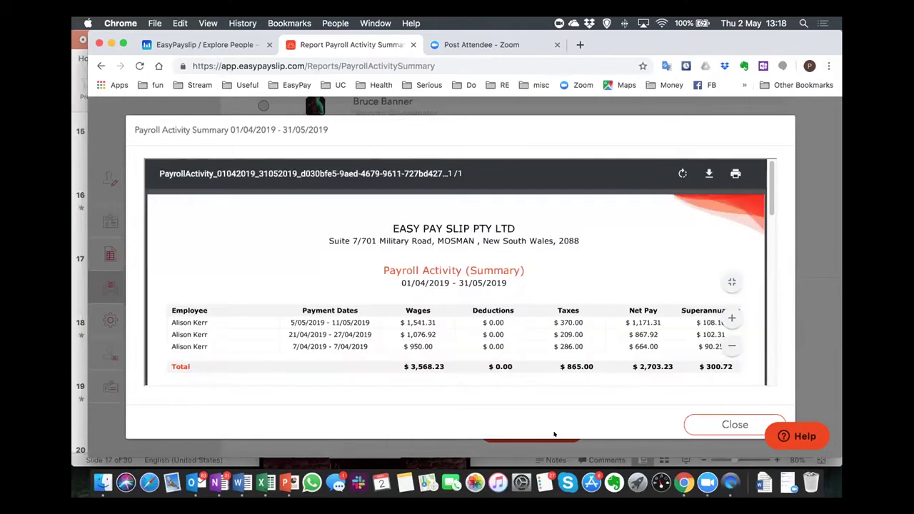
scroll(460, 291, "down", 2)
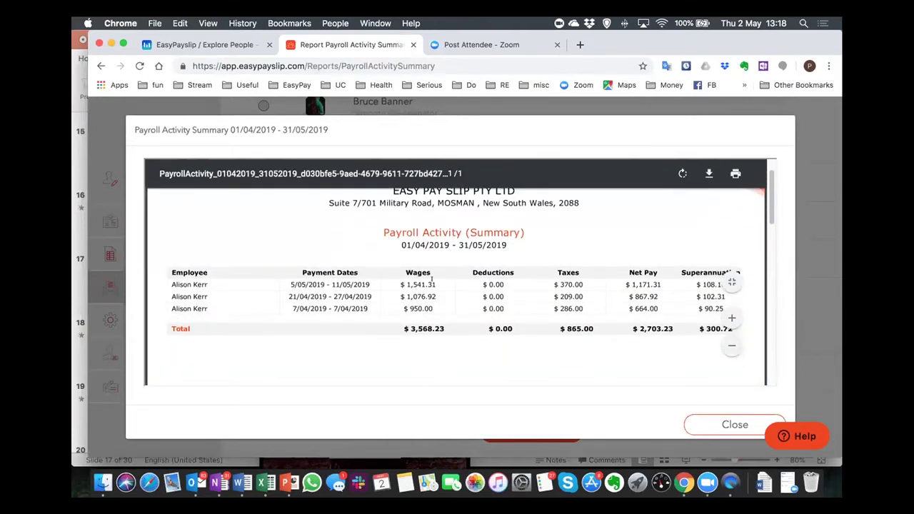
scroll(614, 252, "down", 2)
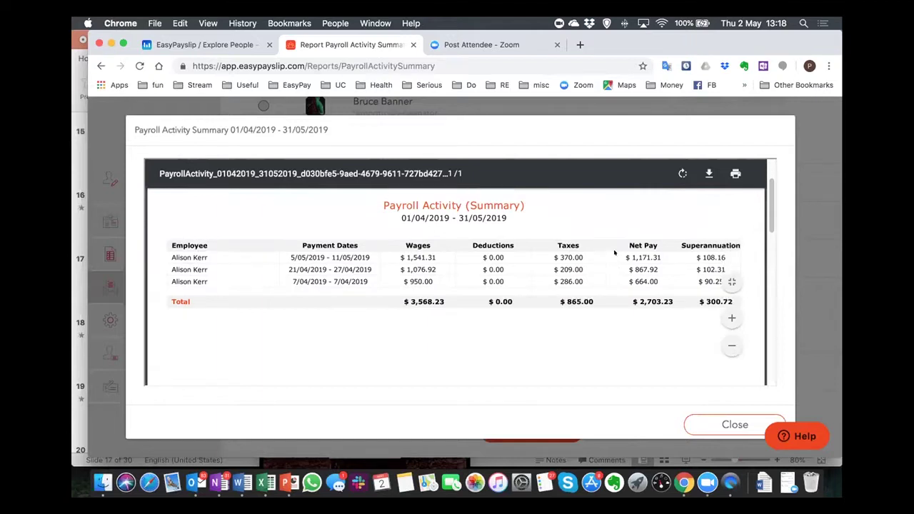
scroll(614, 252, "up", 4)
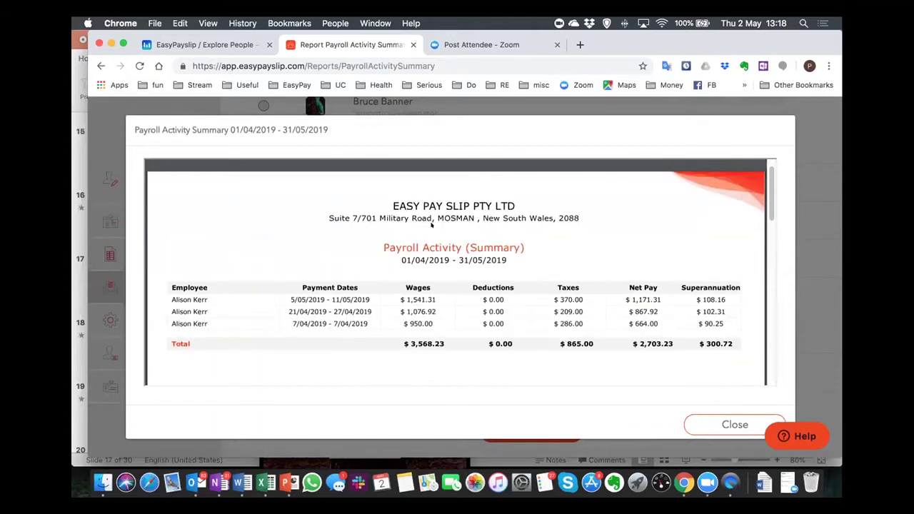
scroll(392, 283, "down", 3)
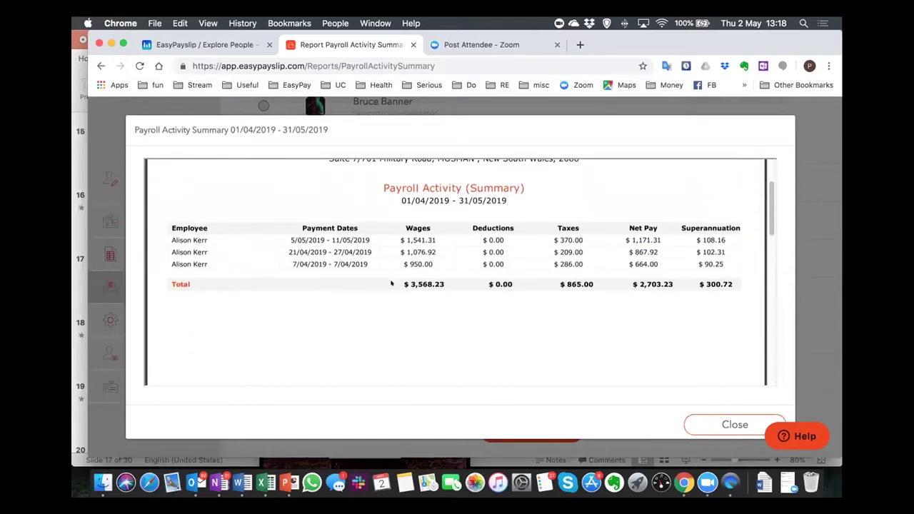
left_click(705, 419)
scroll(354, 348, "up", 10)
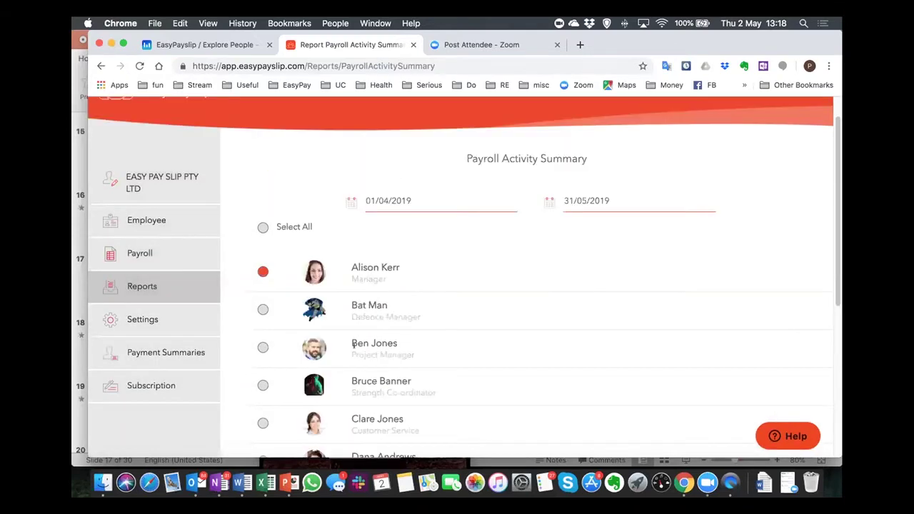
Open the Payslips report and set its start date to 01/04/2019.
left_click(162, 285)
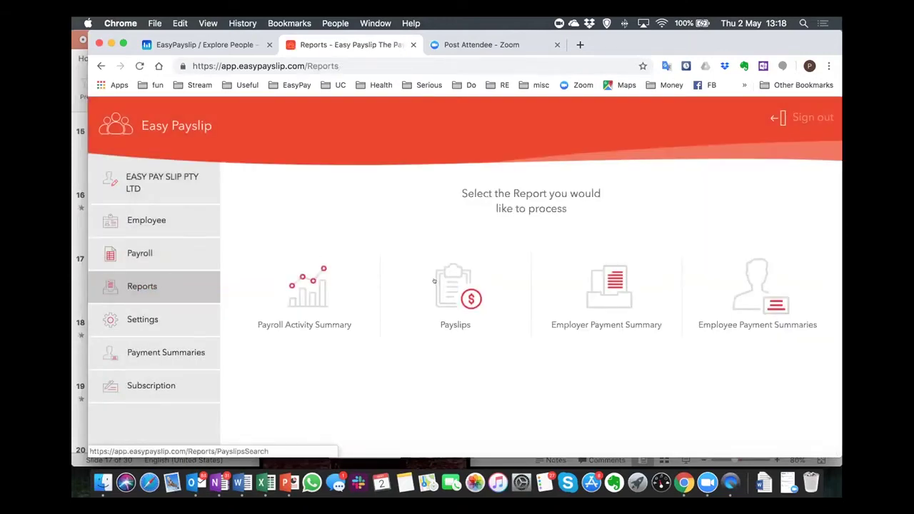
left_click(434, 280)
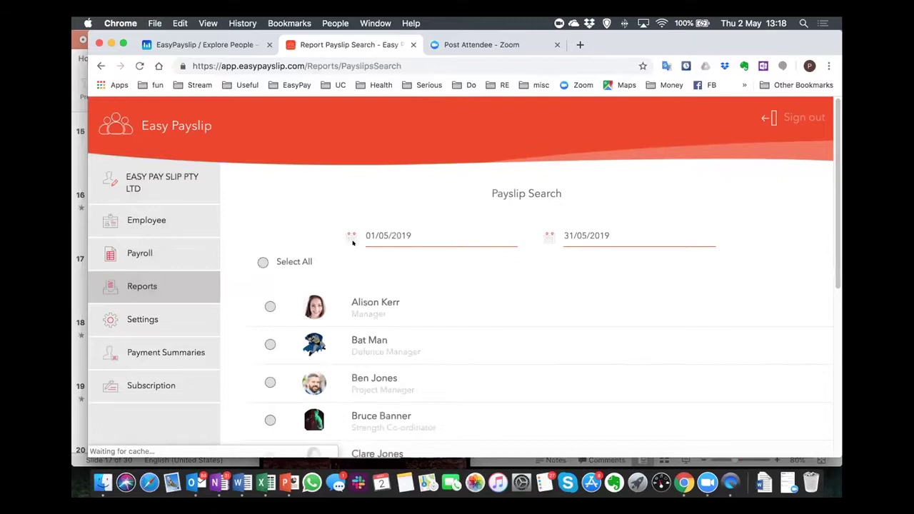
scroll(547, 250, "down", 1)
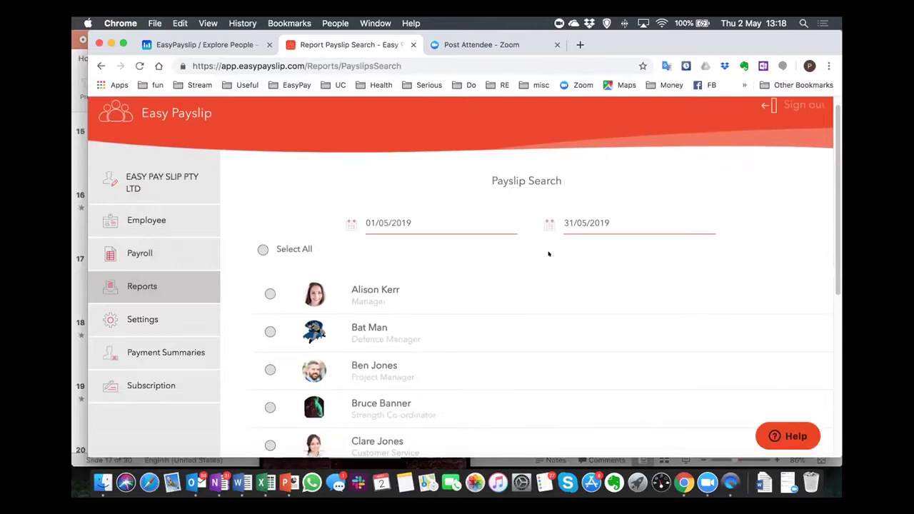
left_click(390, 214)
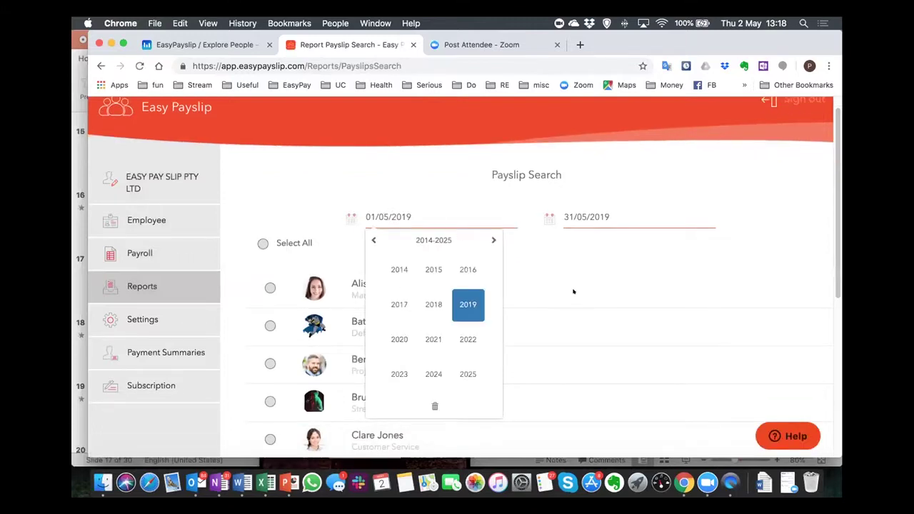
left_click(433, 269)
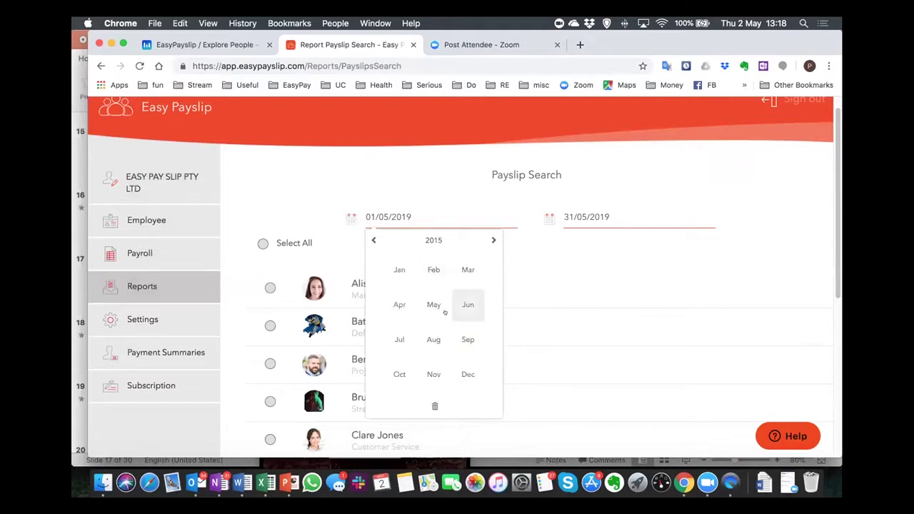
left_click(423, 215)
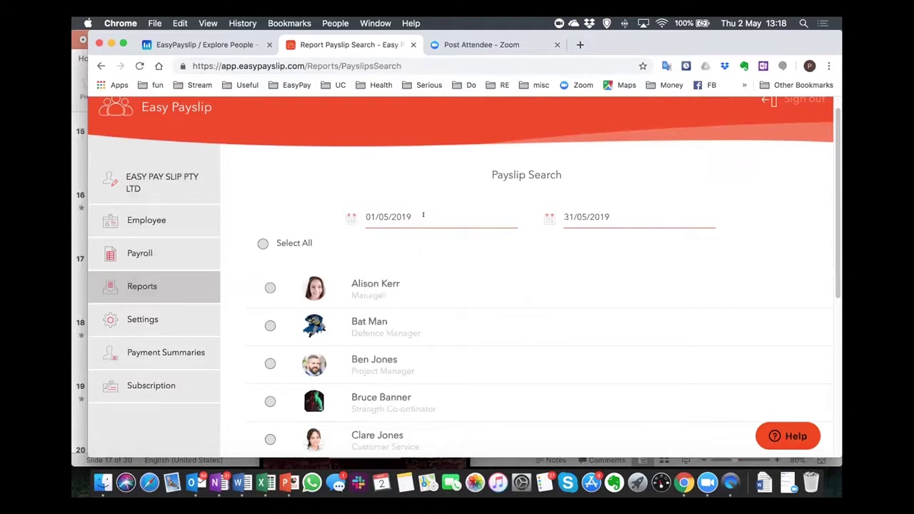
left_click(423, 215)
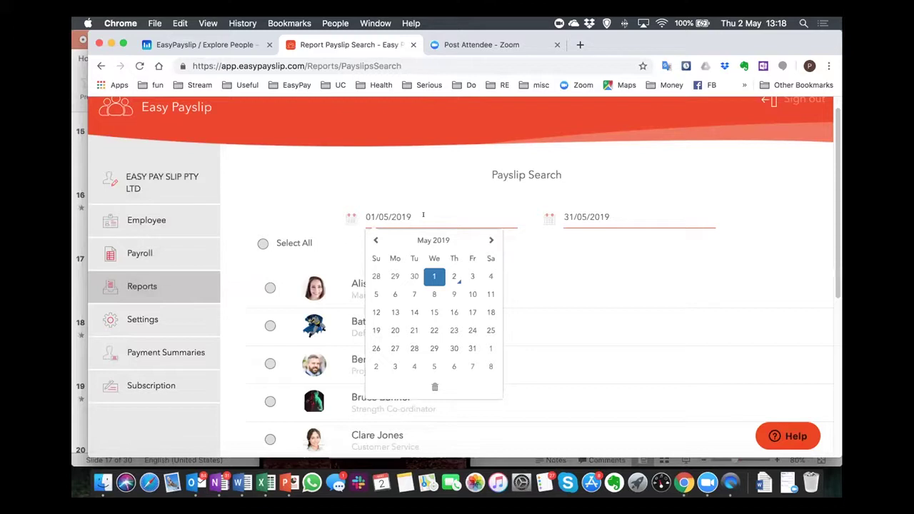
left_click(375, 240)
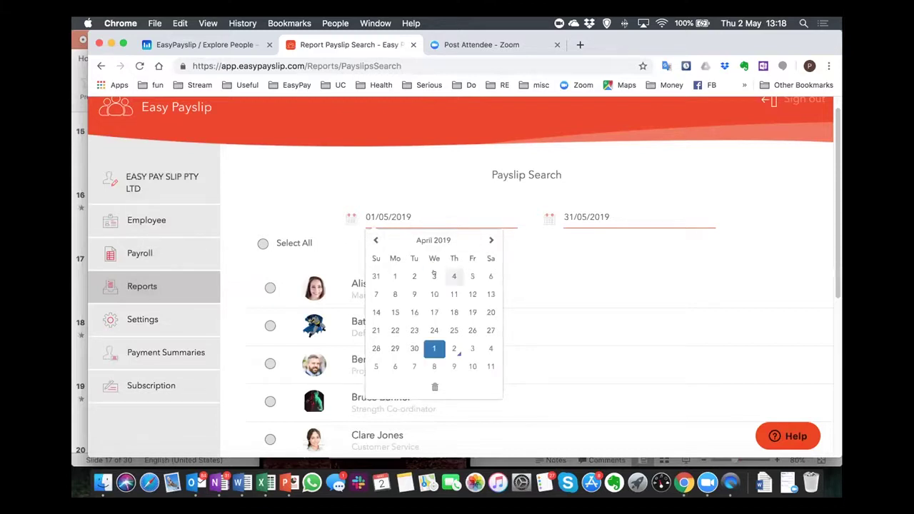
left_click(393, 274)
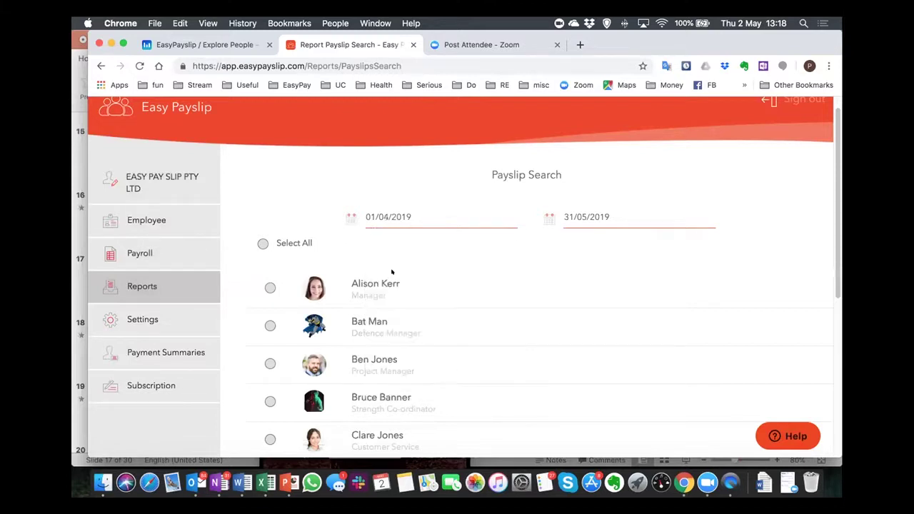
Include the manager and list her payslips up to 31/05/2019.
left_click(270, 287)
scroll(472, 300, "down", 5)
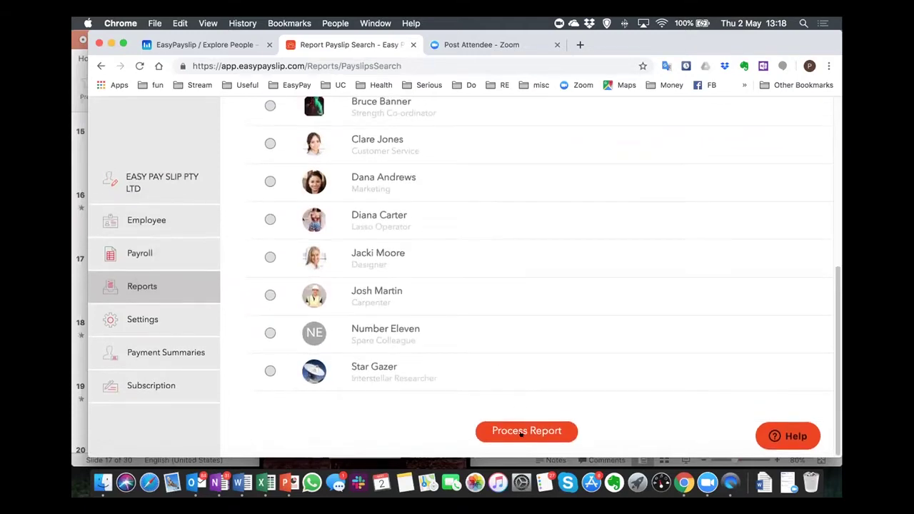
left_click(522, 433)
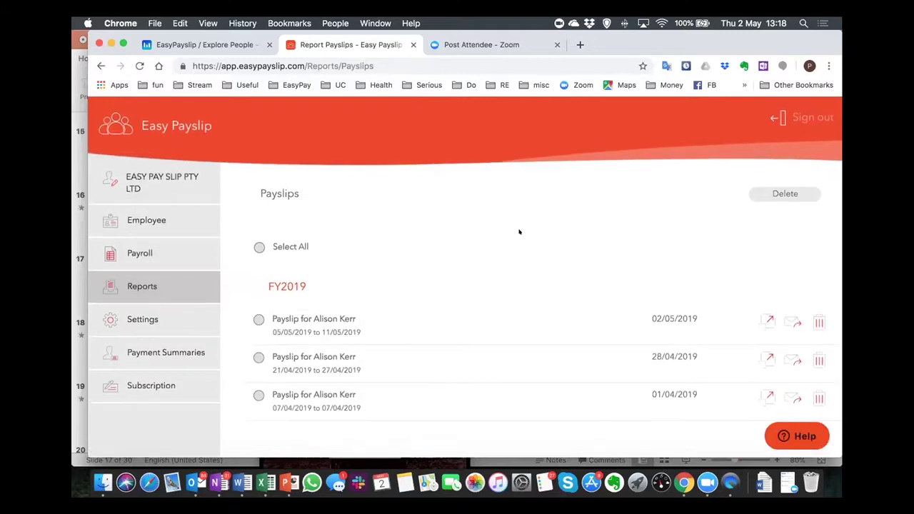
Leave only the 28/04/2019 payslip ticked in the list, then switch to Zoom.
left_click(259, 319)
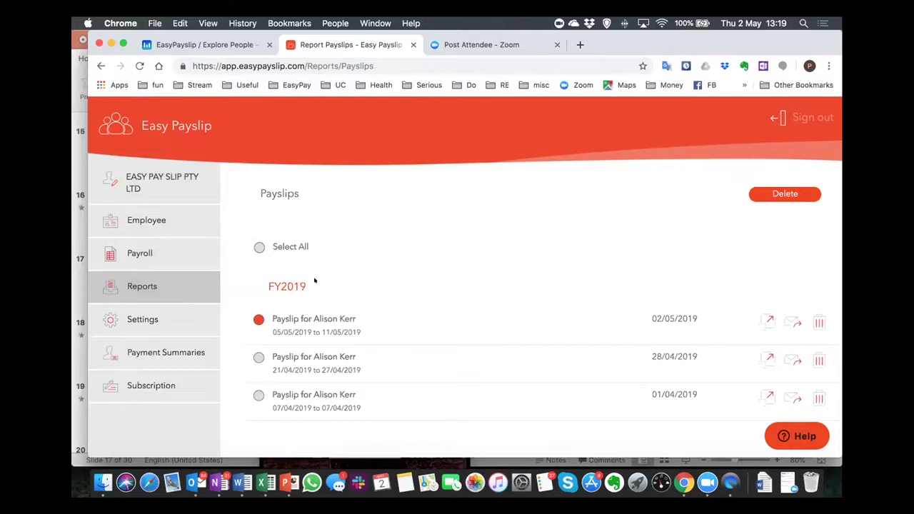
left_click(257, 357)
left_click(258, 319)
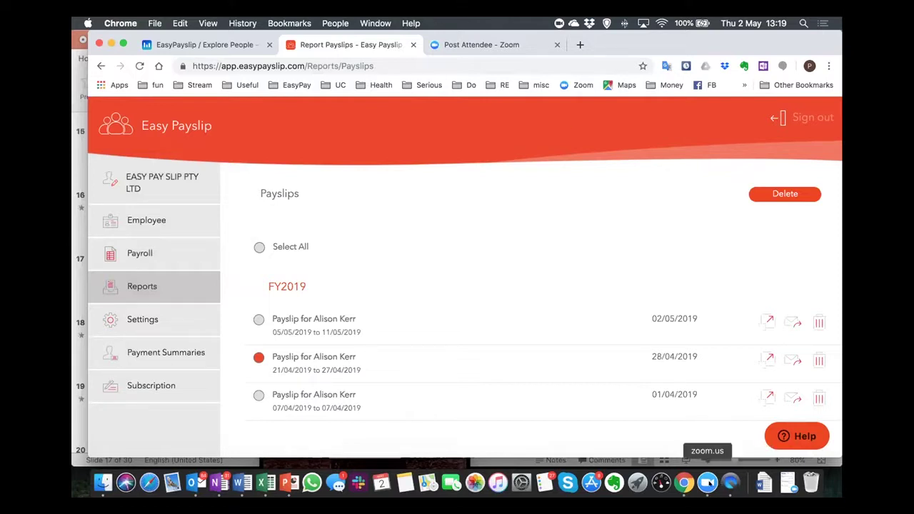
left_click(707, 482)
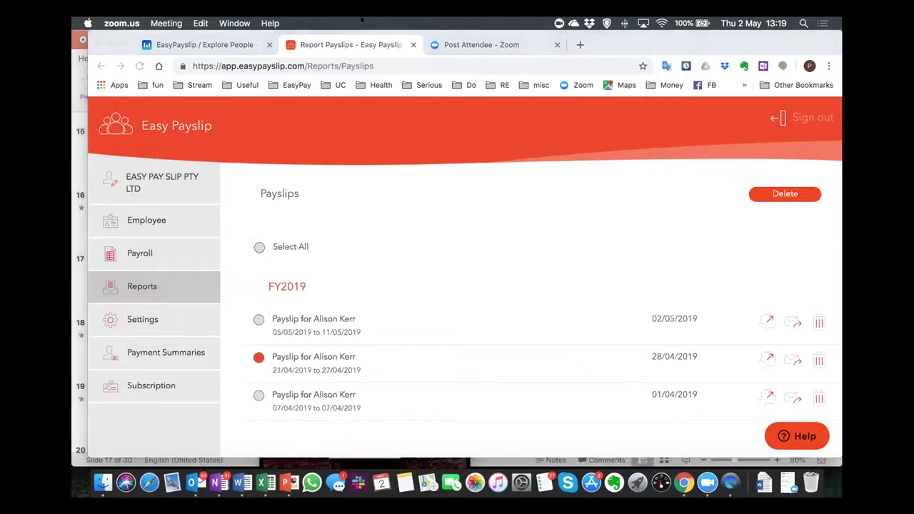
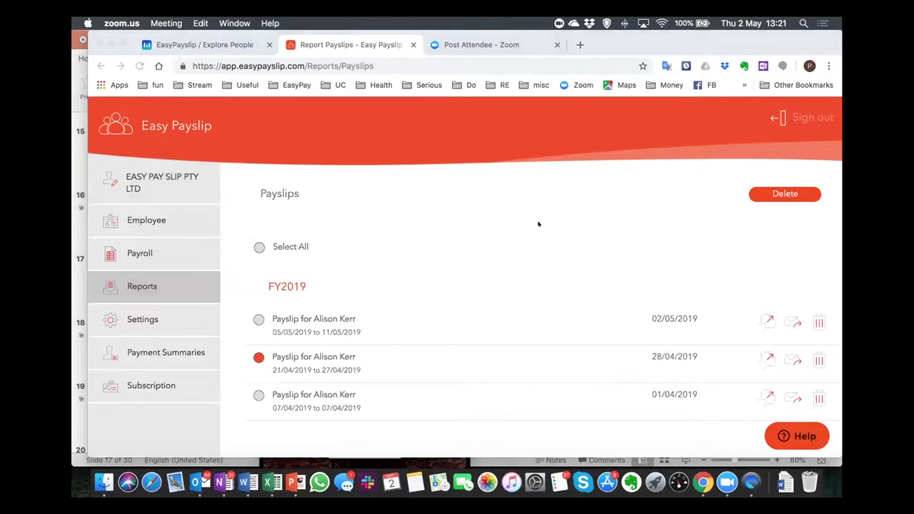
Focus the browser showing the Payslips report and return to the Employee page.
left_click(584, 233)
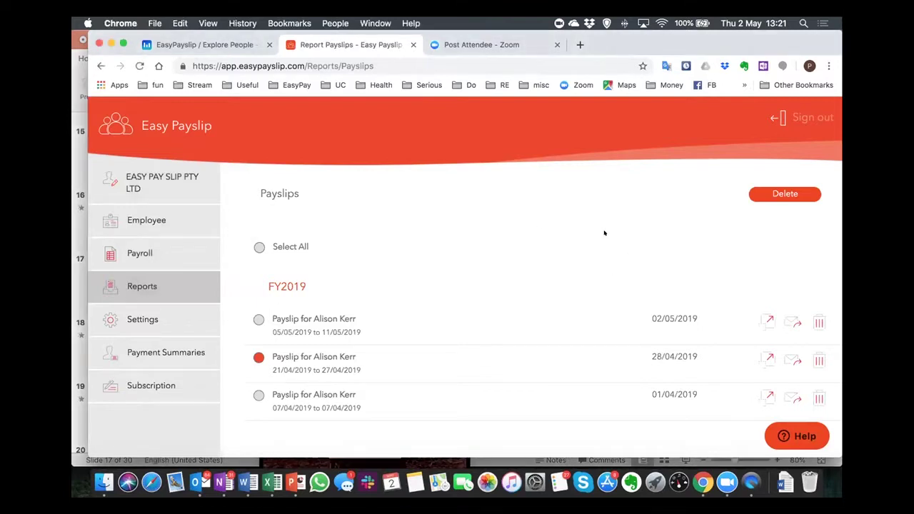
left_click(163, 222)
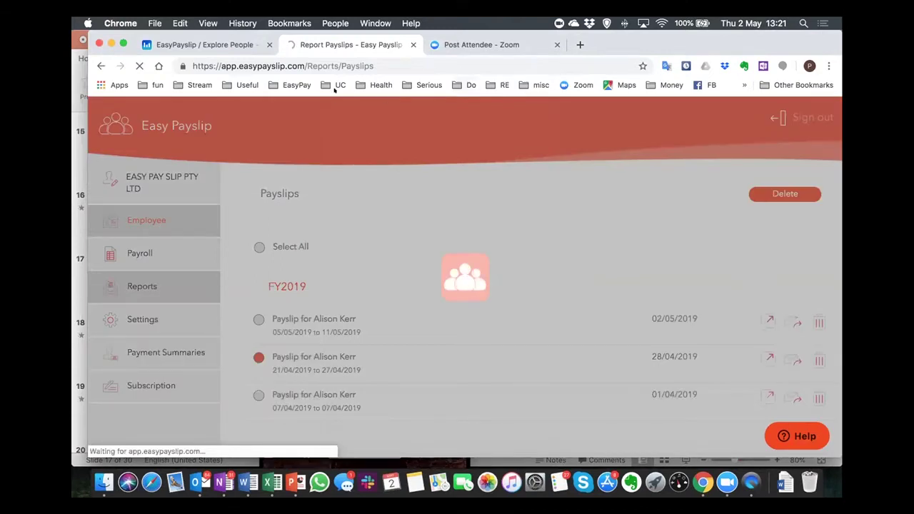
Scroll the employee list down to the Inactive section with Number Eleven and Star Gazer.
scroll(300, 300, "down", 5)
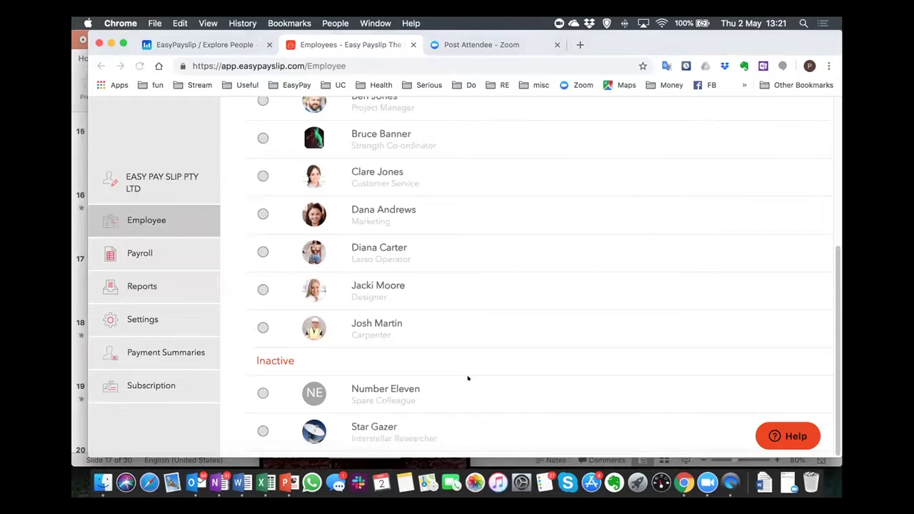
scroll(467, 377, "up", 10)
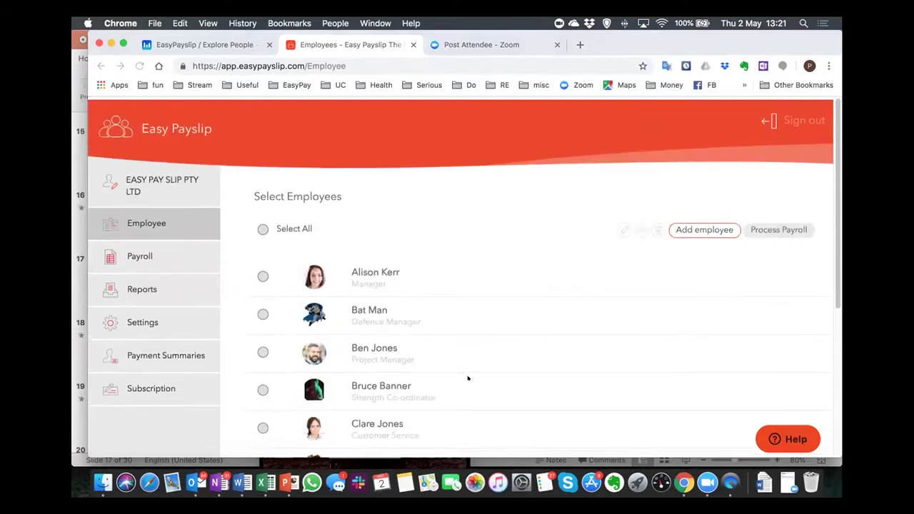
scroll(467, 377, "down", 3)
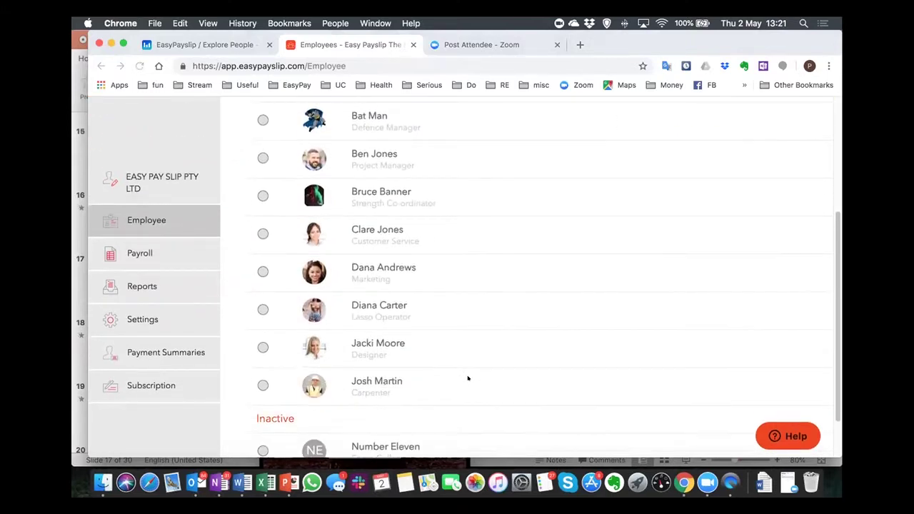
scroll(468, 377, "down", 2)
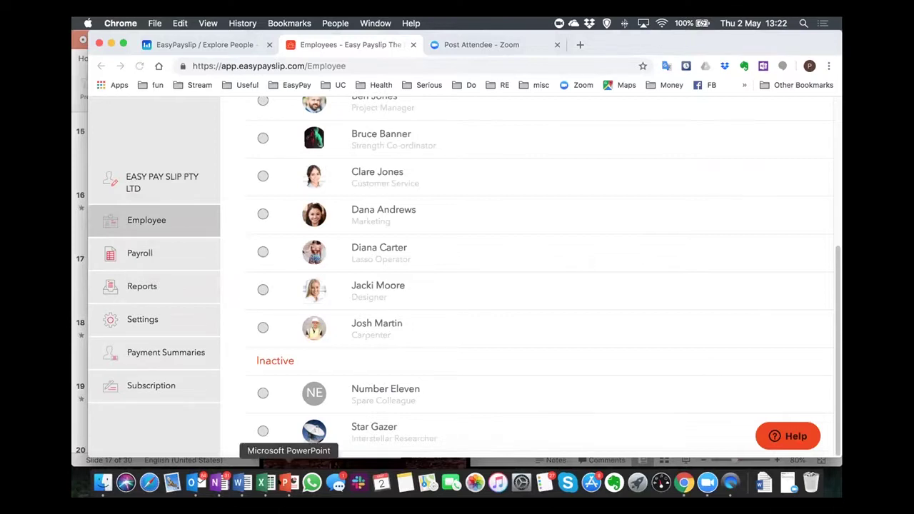
Start the Tech Talk deck as a full-screen slideshow from the Agenda slide.
left_click(285, 483)
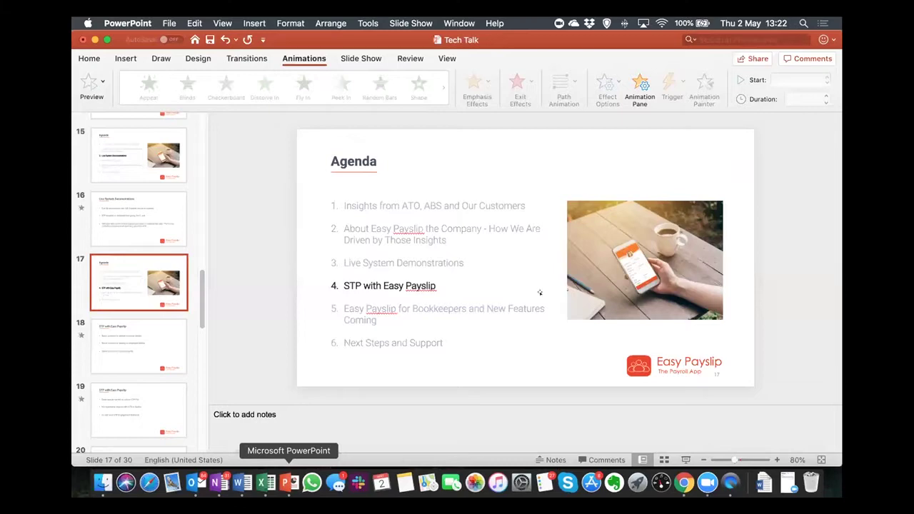
left_click(685, 459)
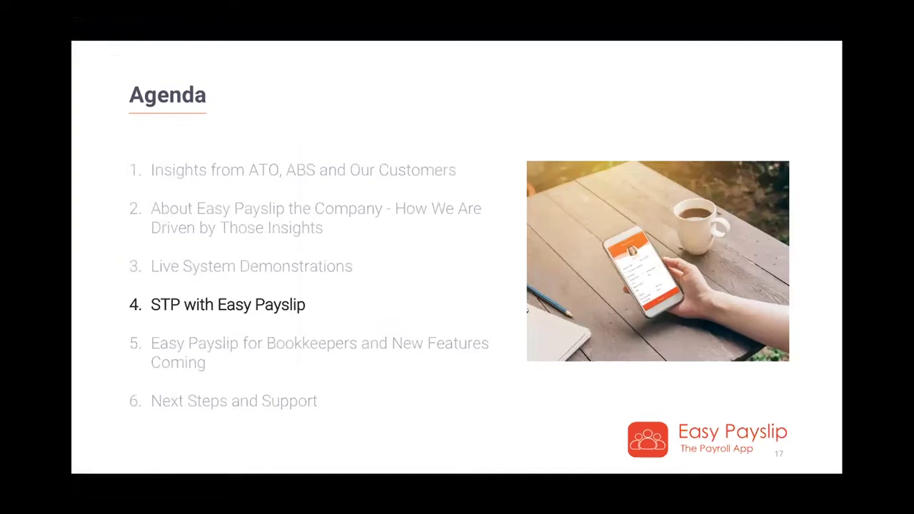
Advance to slide 18, 'STP with Easy Payslip', and reveal the employer and employee bullets.
key("Right")
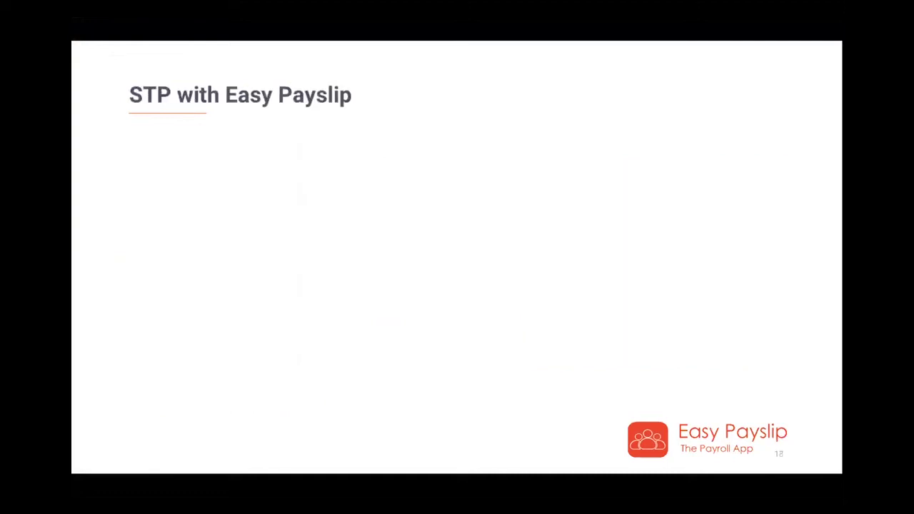
key("Right")
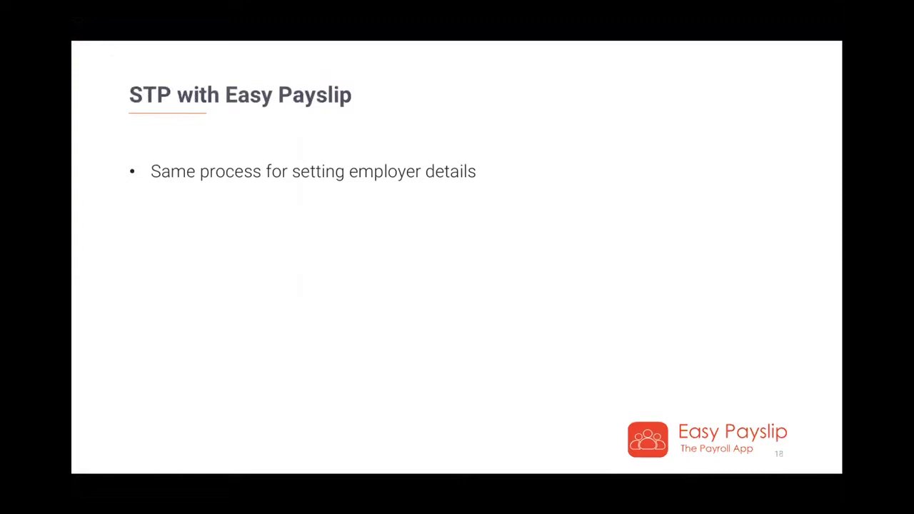
key("Right")
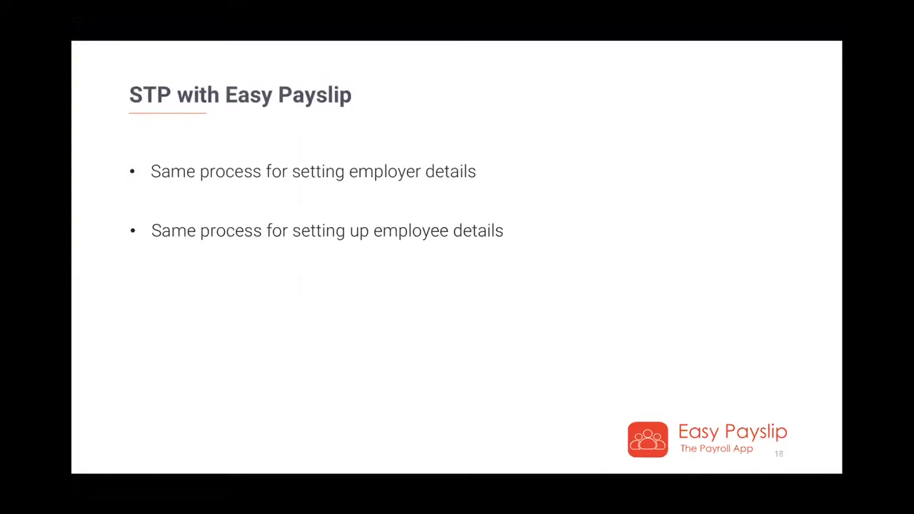